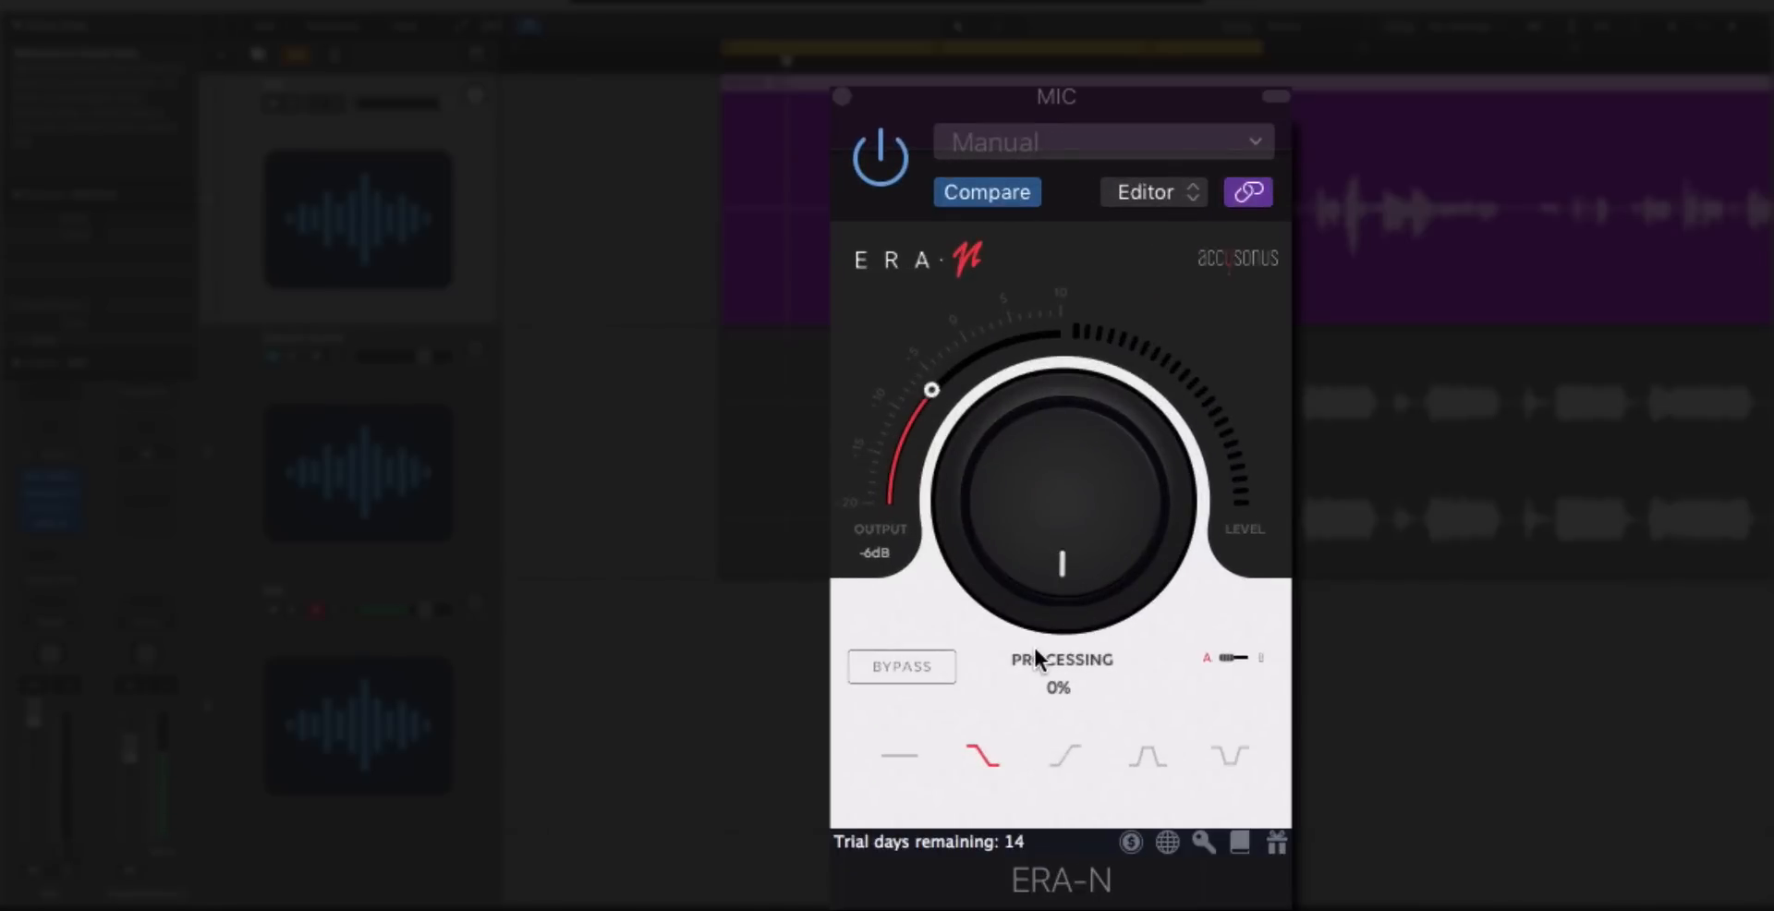
- Toggle the noise remover's bypass on and off, and raise the processing amount to 100%
click(885, 669)
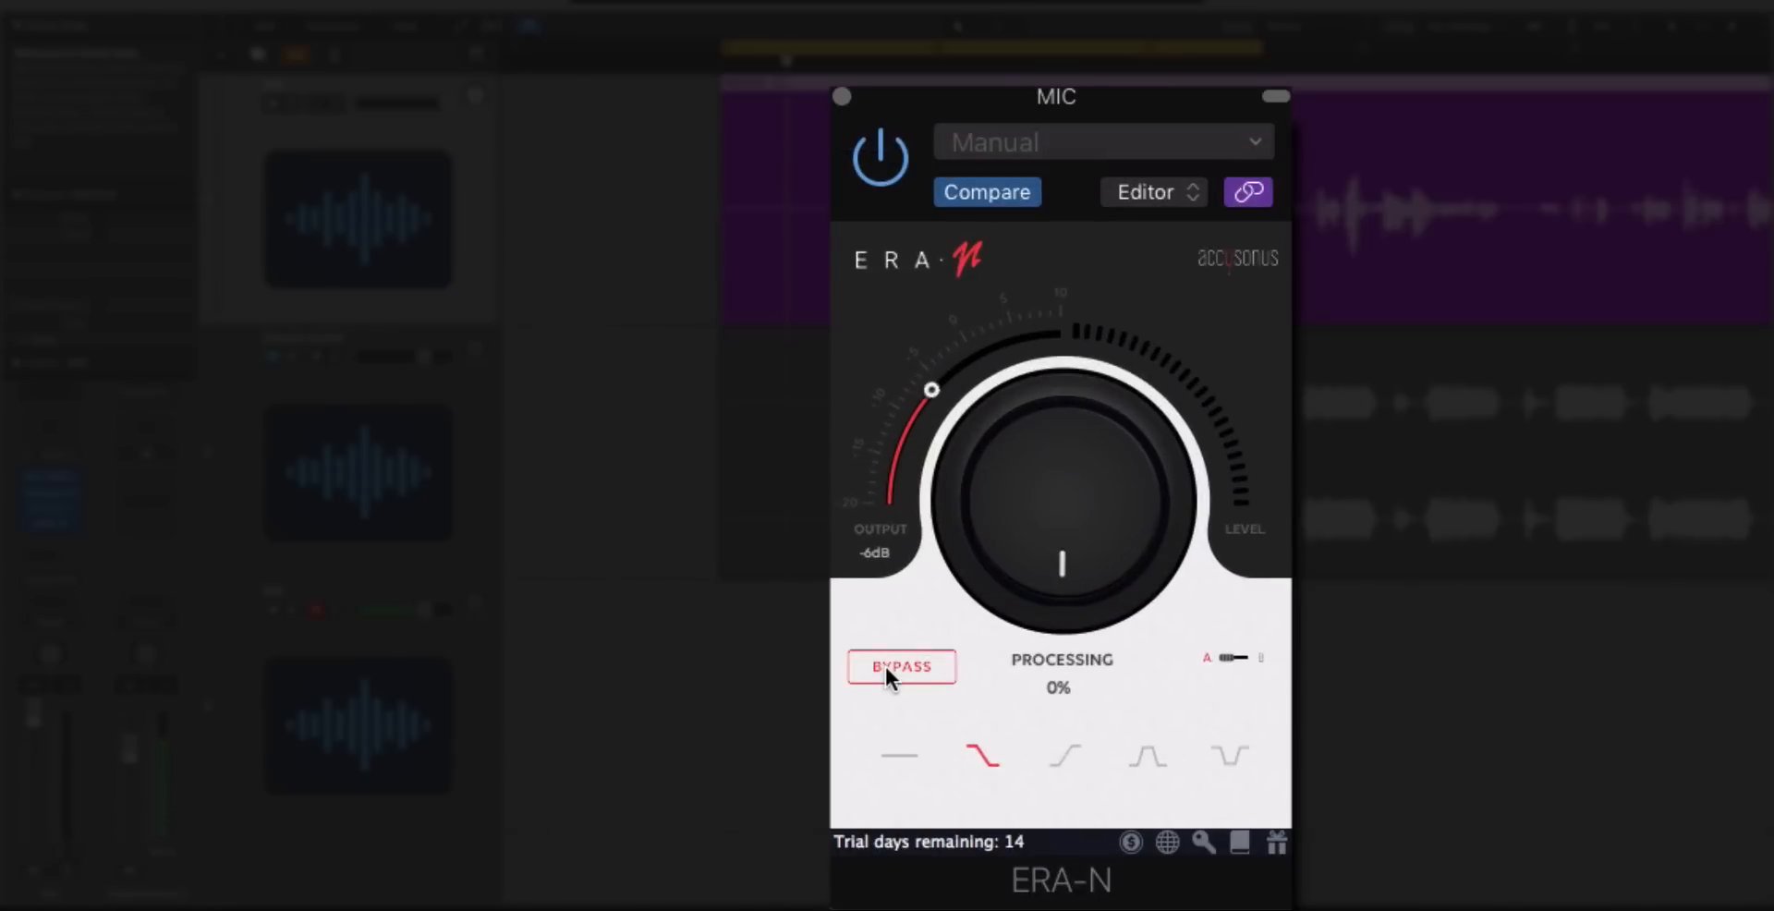
click(885, 669)
drag(1102, 535, 1150, 658)
drag(1072, 475, 989, 90)
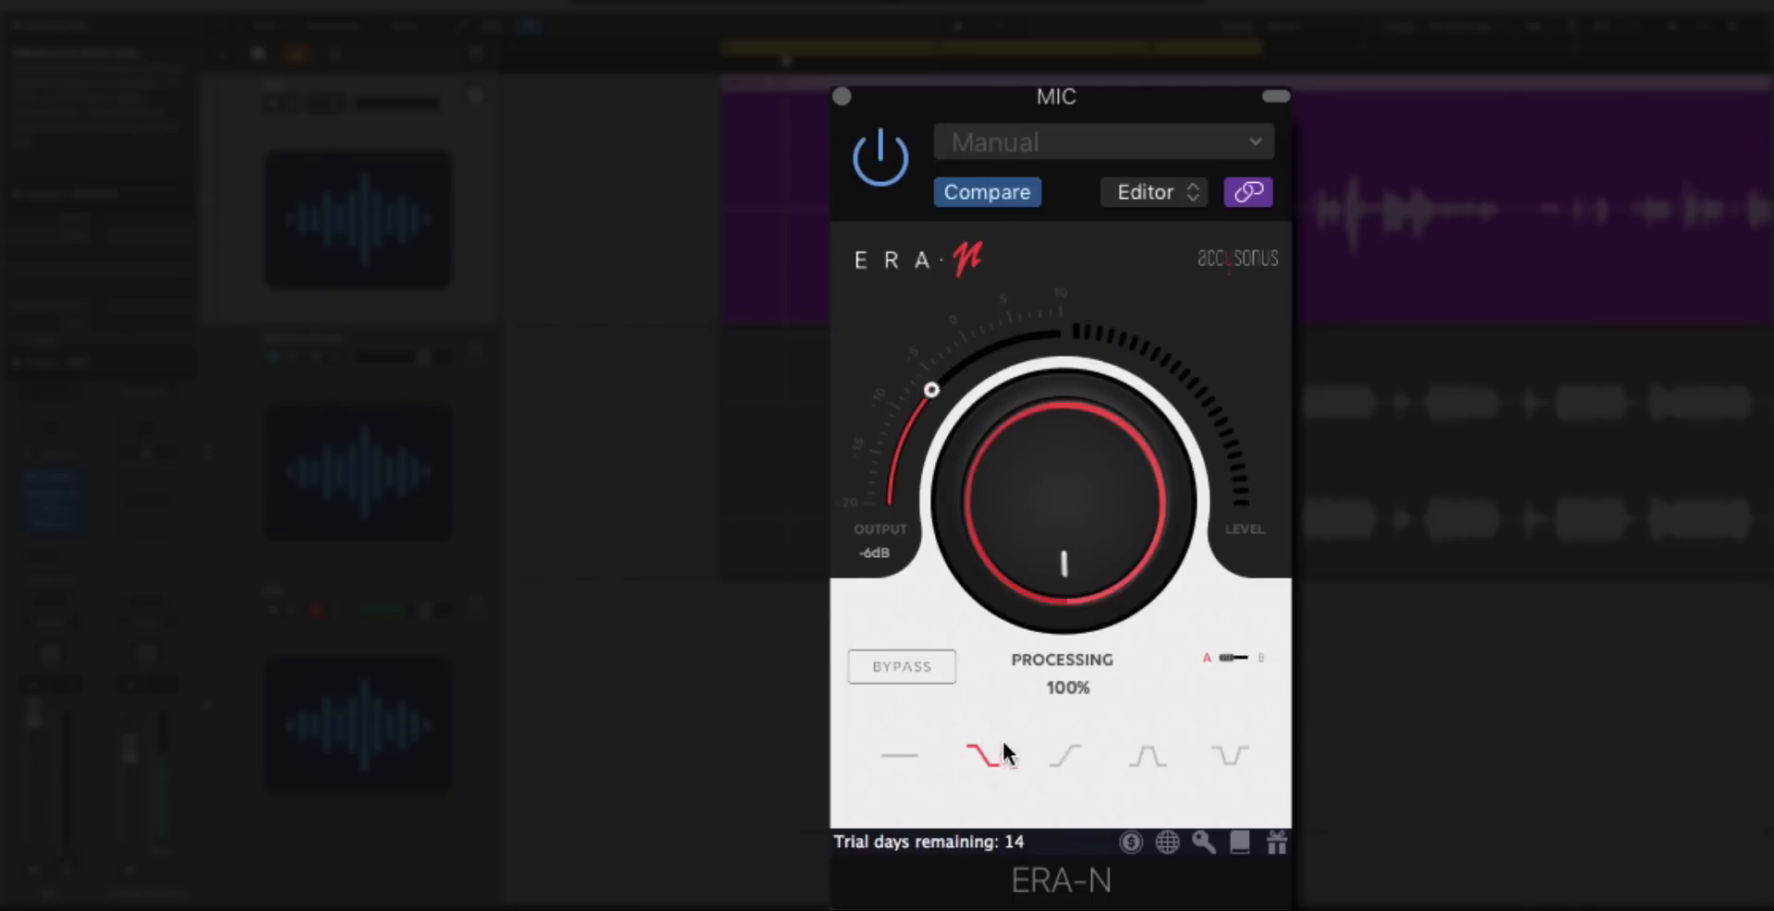
- Select the flat frequency profile in ERA-N and lower the processing amount to 25%
click(902, 756)
drag(1031, 606, 1013, 558)
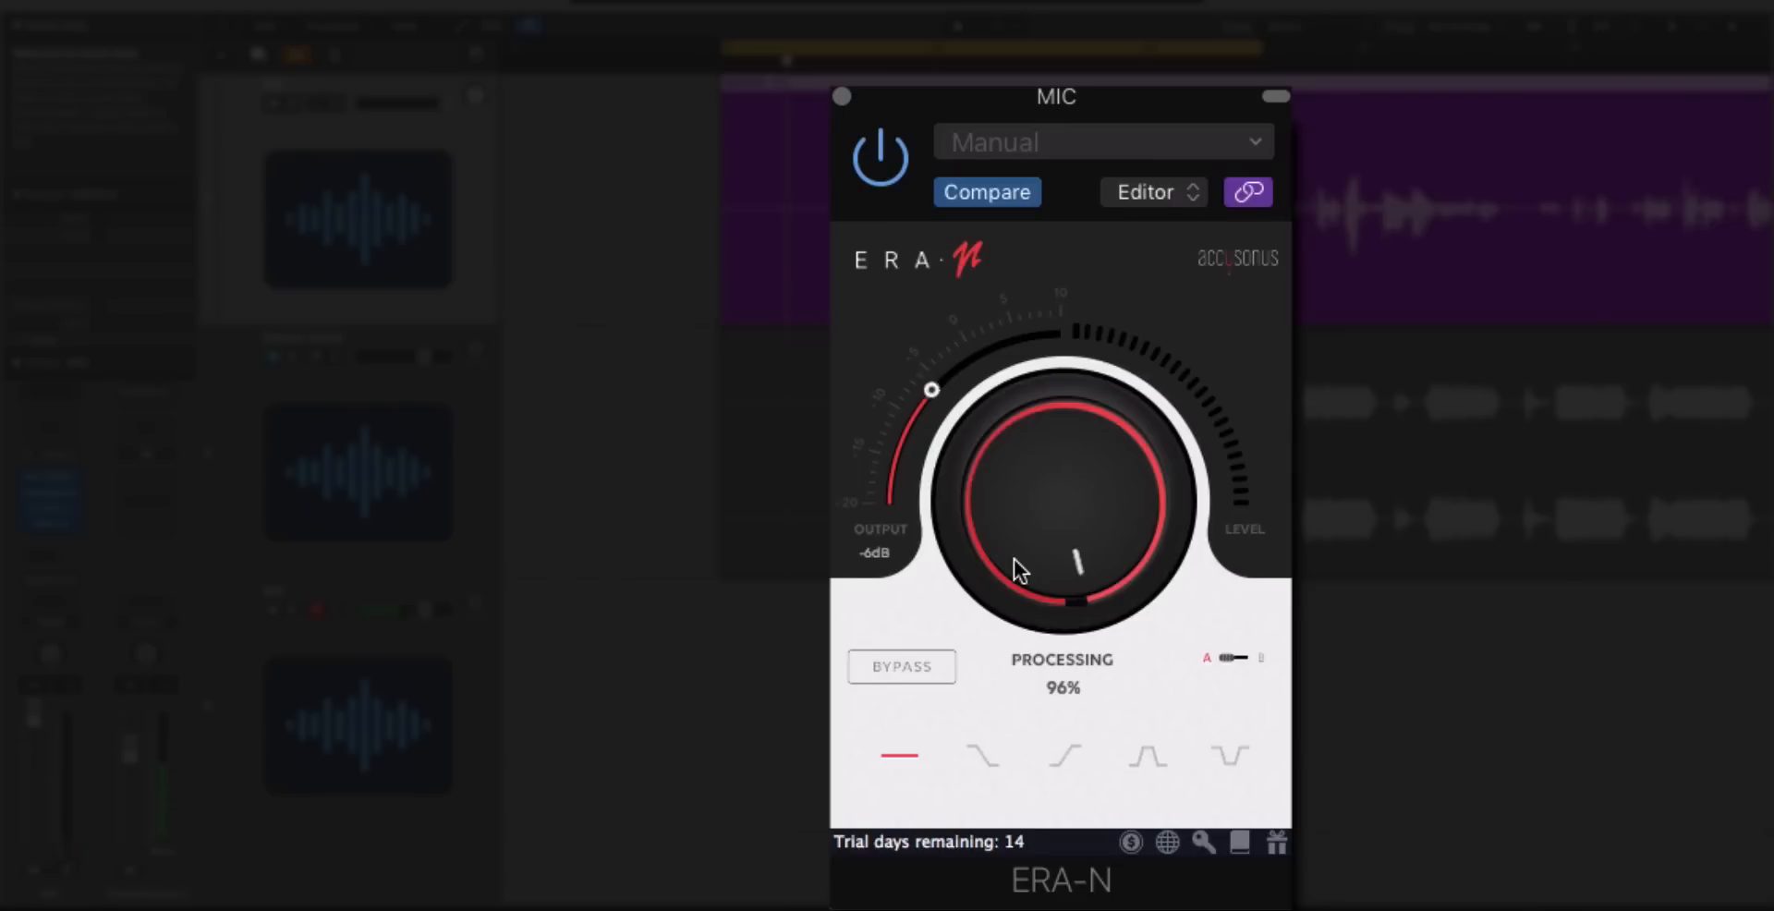
drag(1012, 558, 935, 737)
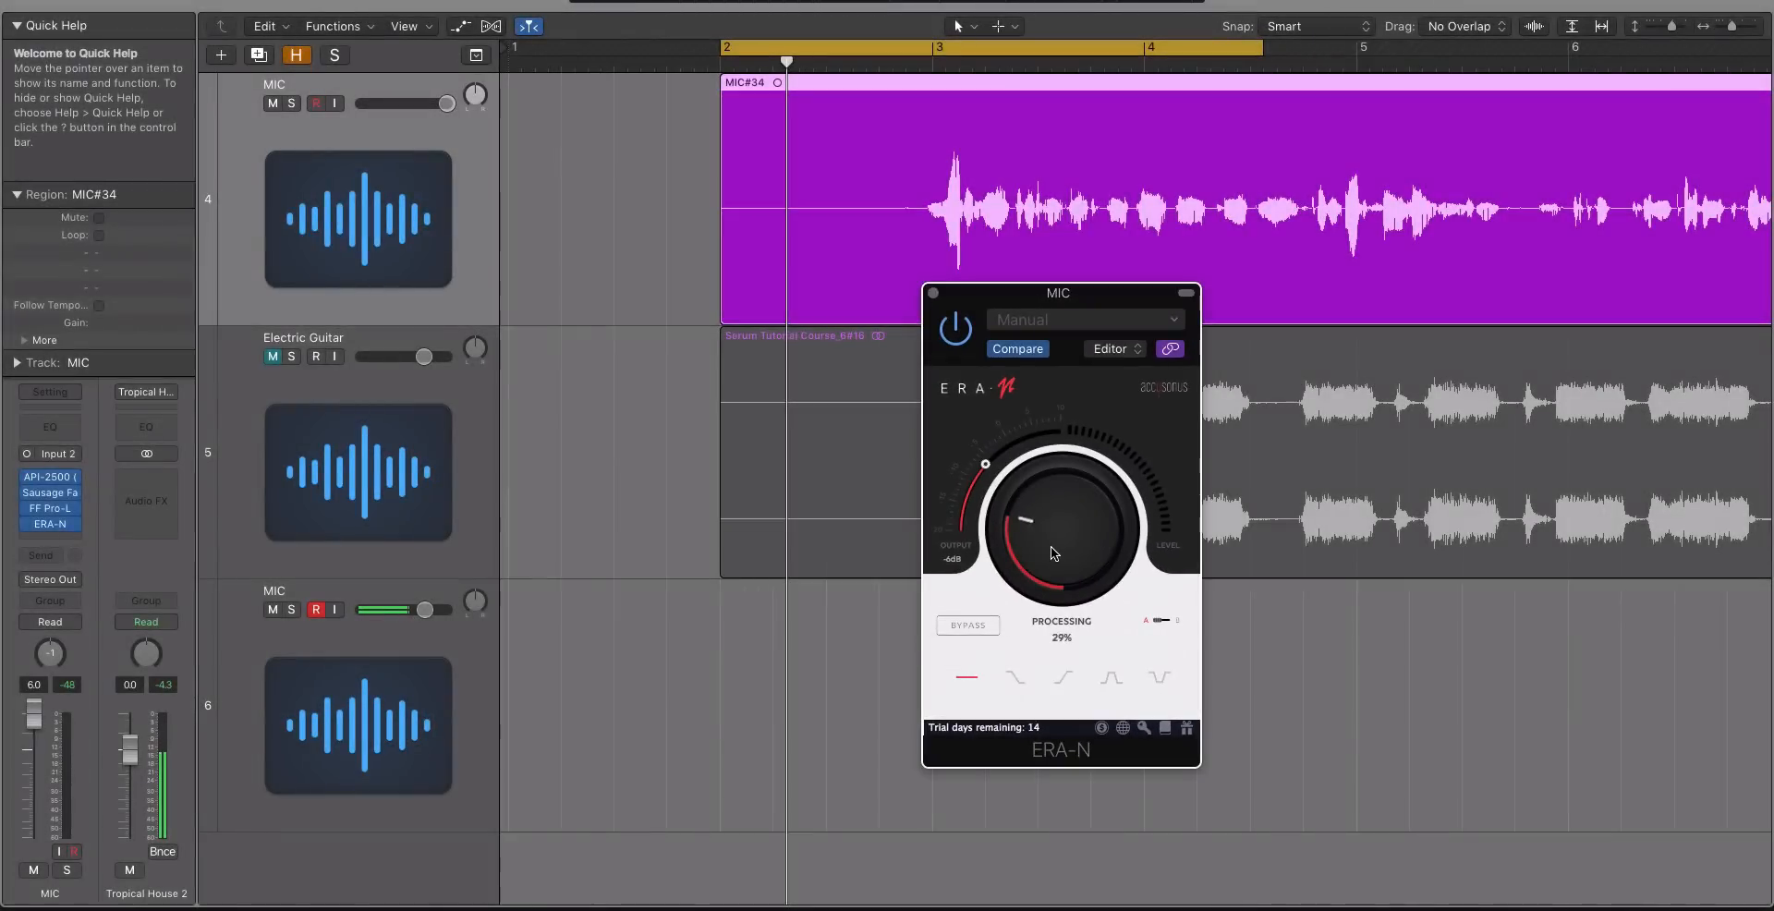
drag(1044, 532, 1052, 576)
- Go through the four shaped frequency profiles in ERA-N and return to the descending low-frequency curve
click(1017, 677)
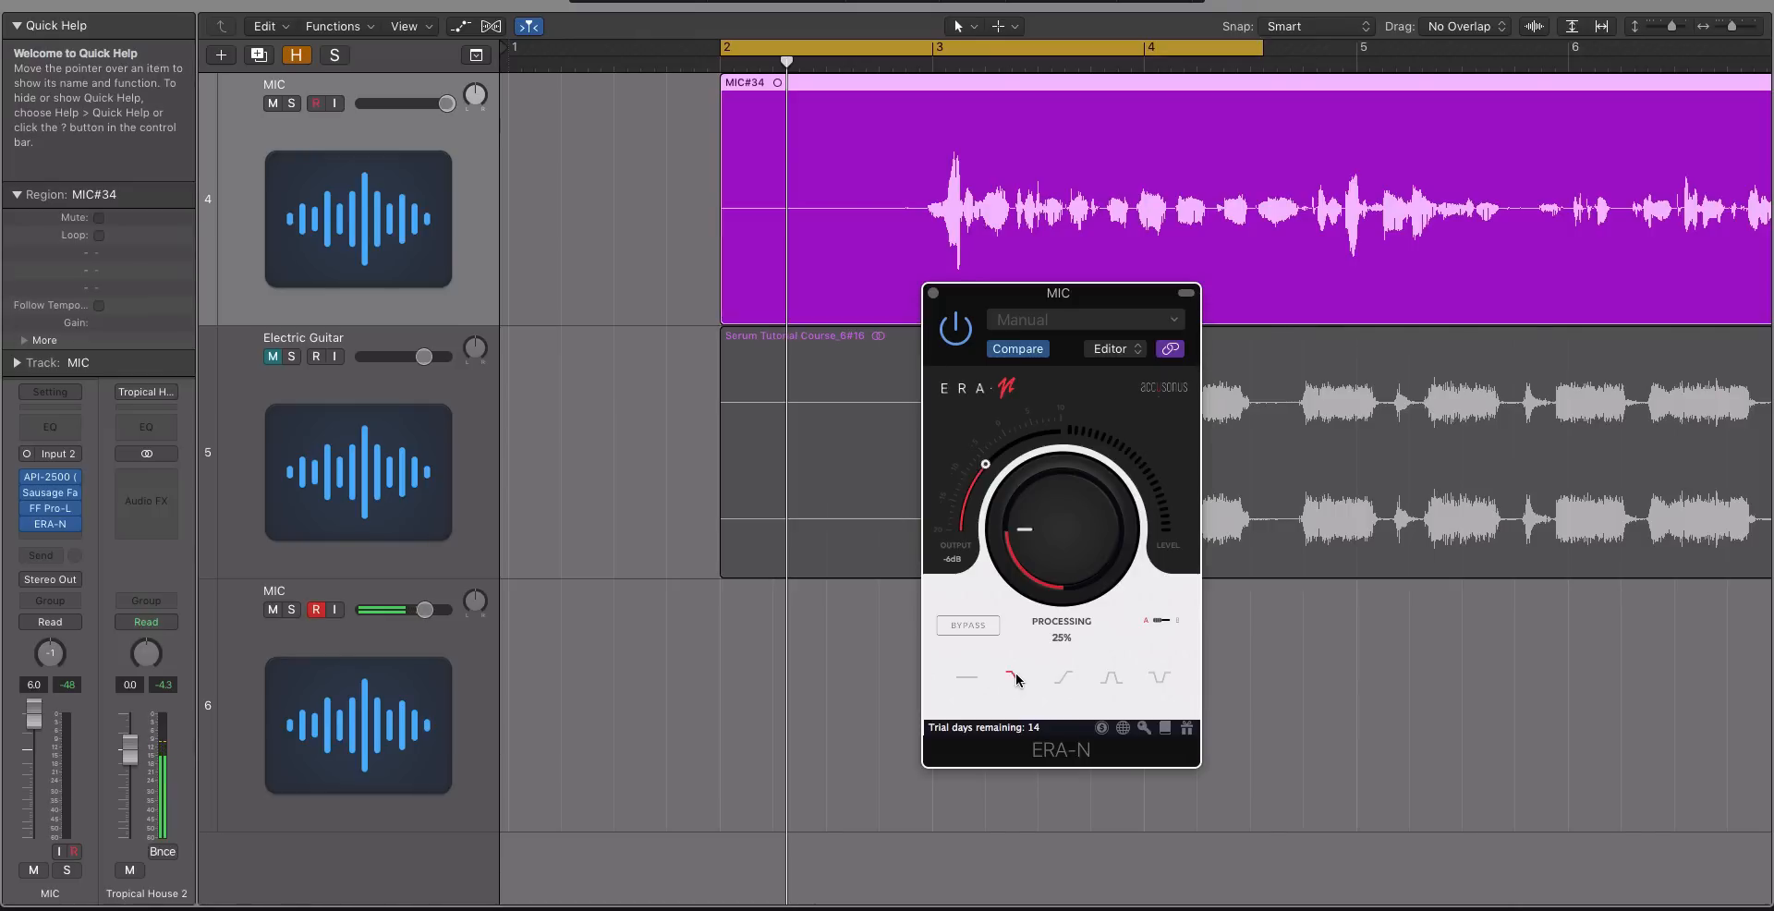
click(1062, 679)
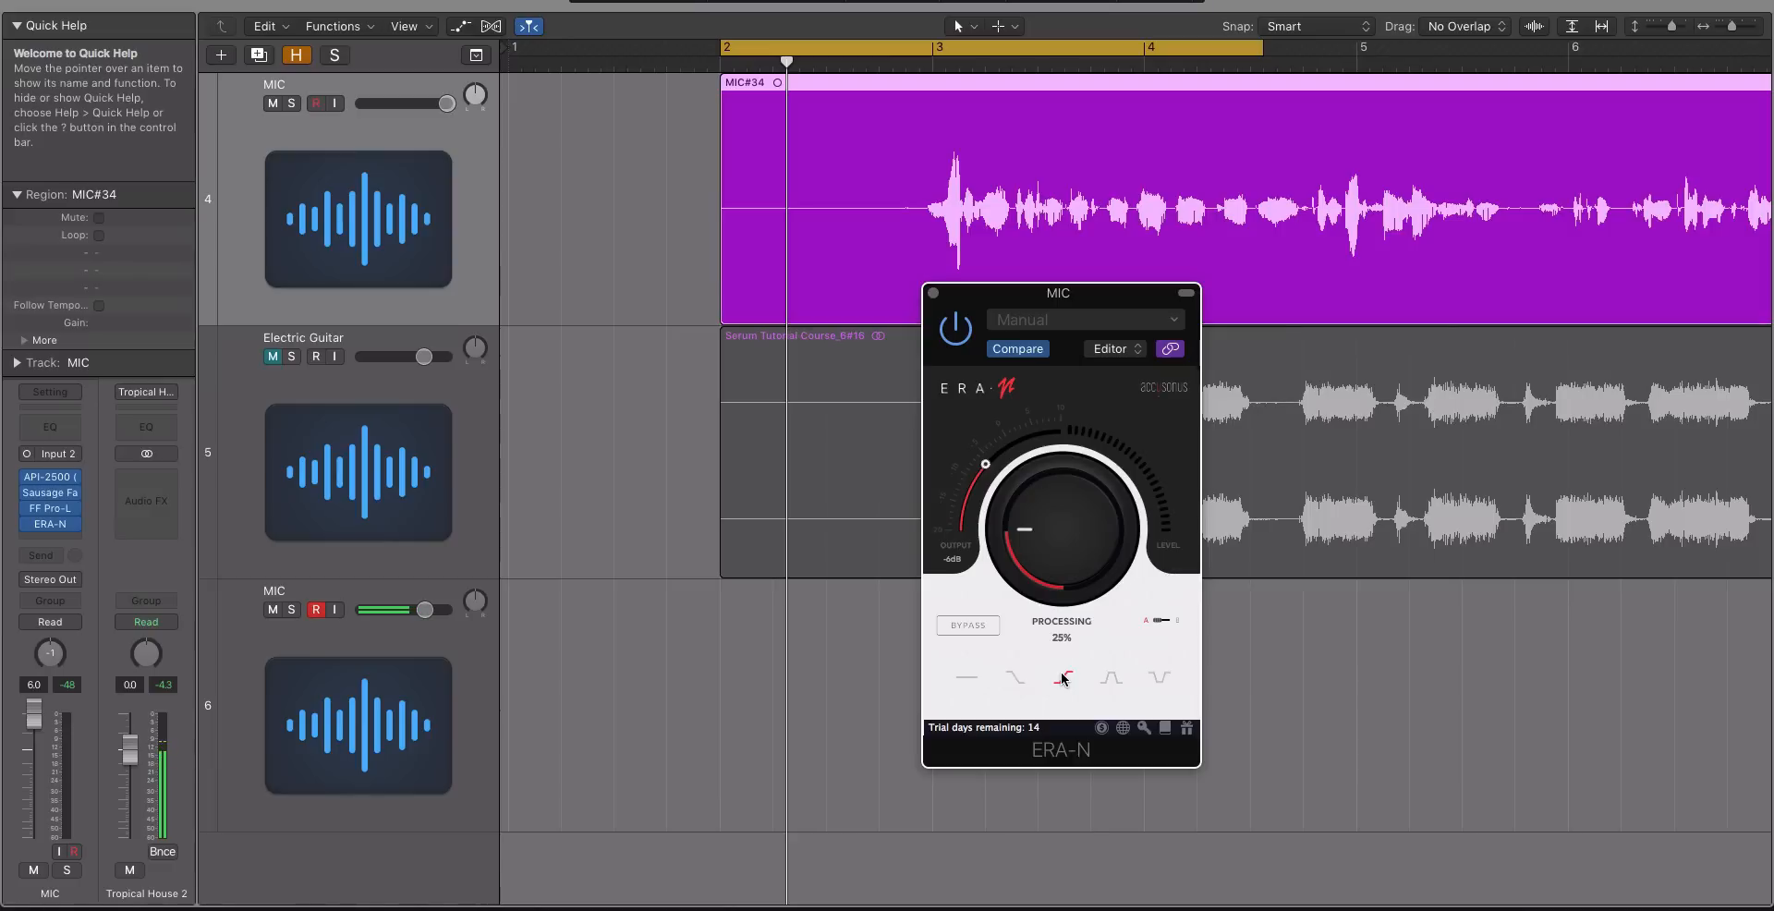
click(1110, 678)
click(1155, 679)
click(1016, 678)
scroll(832, 277, right, 1)
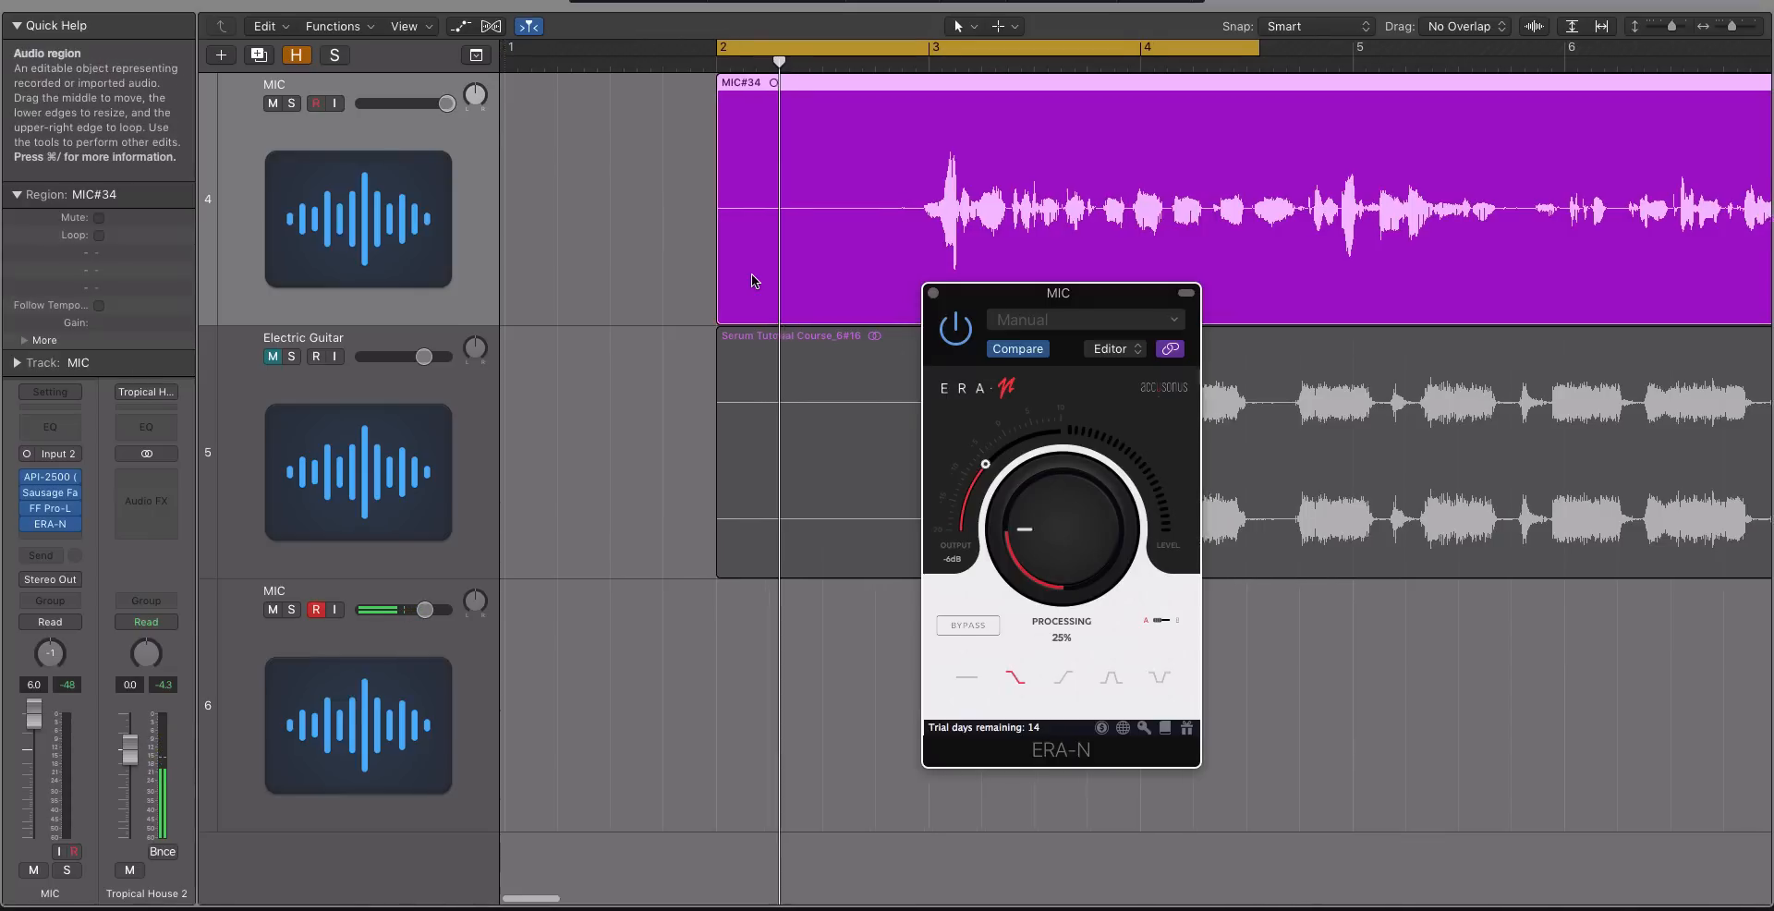
click(591, 279)
click(726, 392)
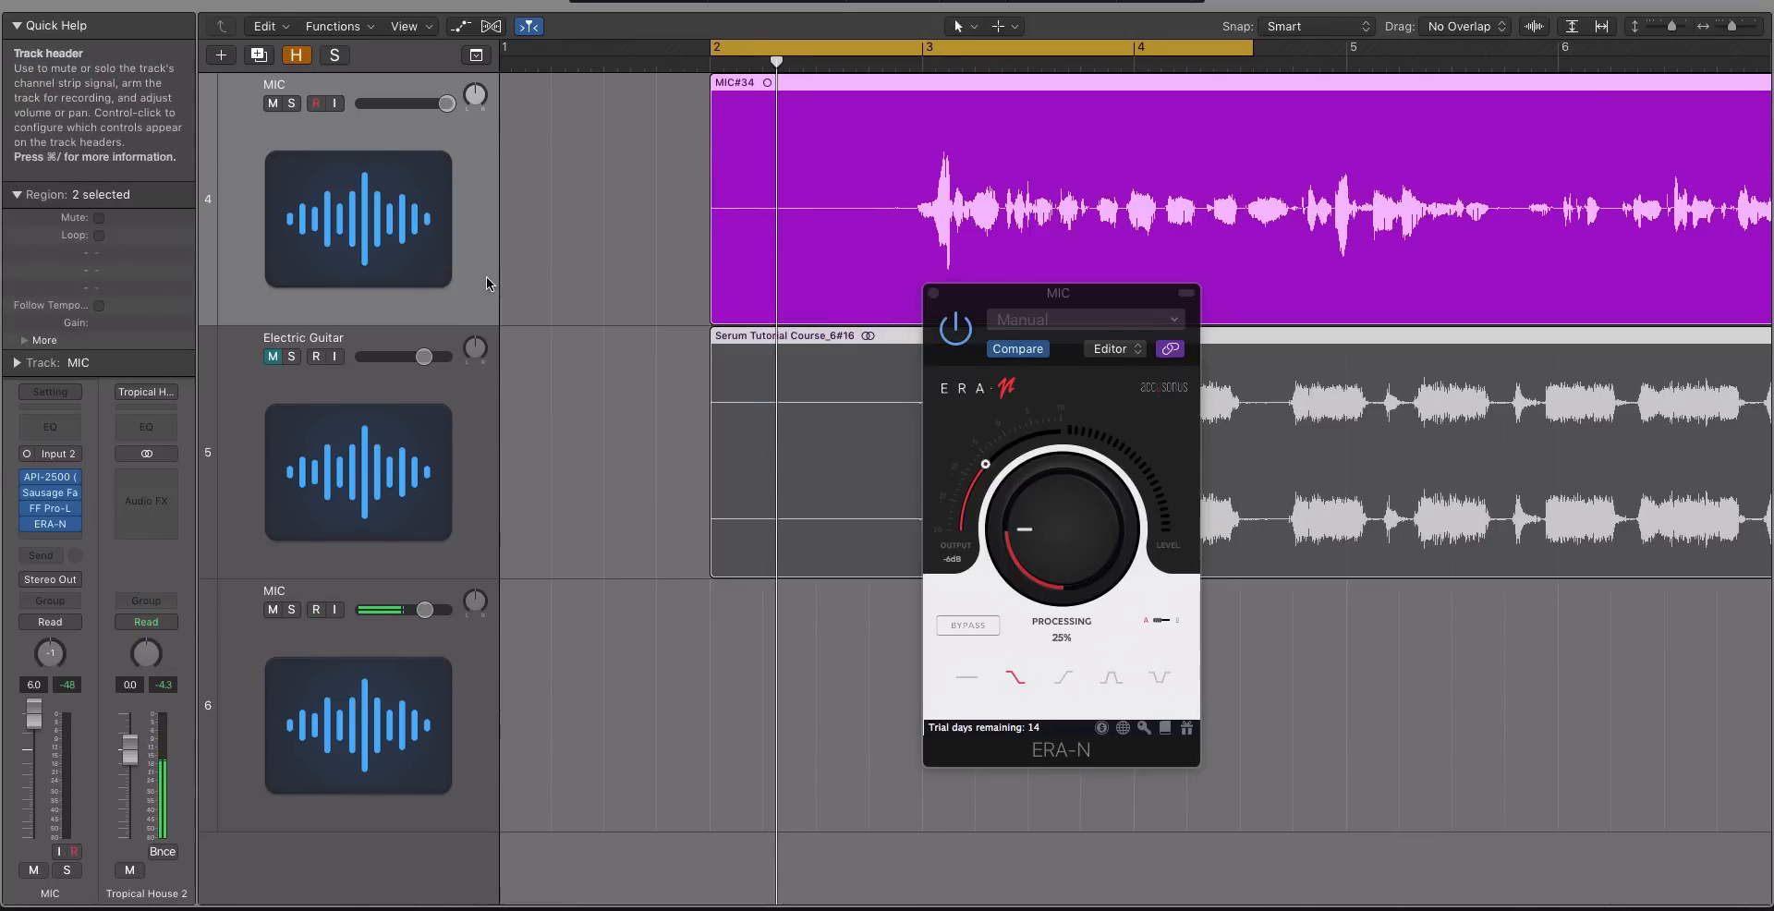
click(568, 248)
click(479, 233)
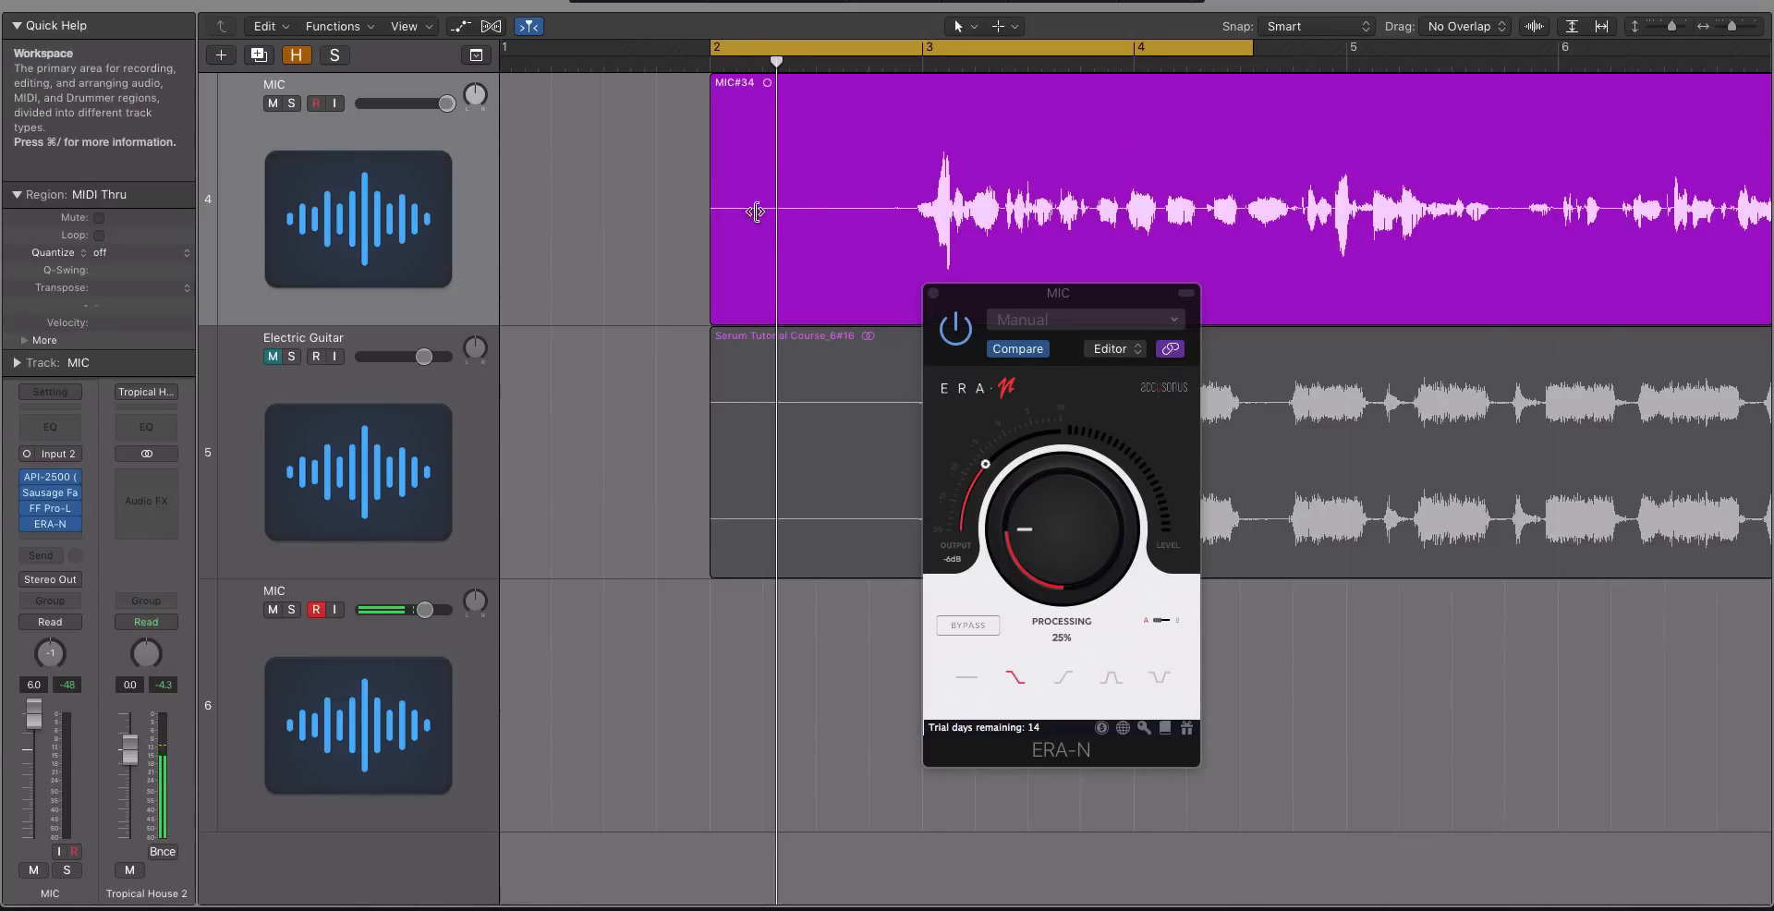
scroll(773, 208, right, 1)
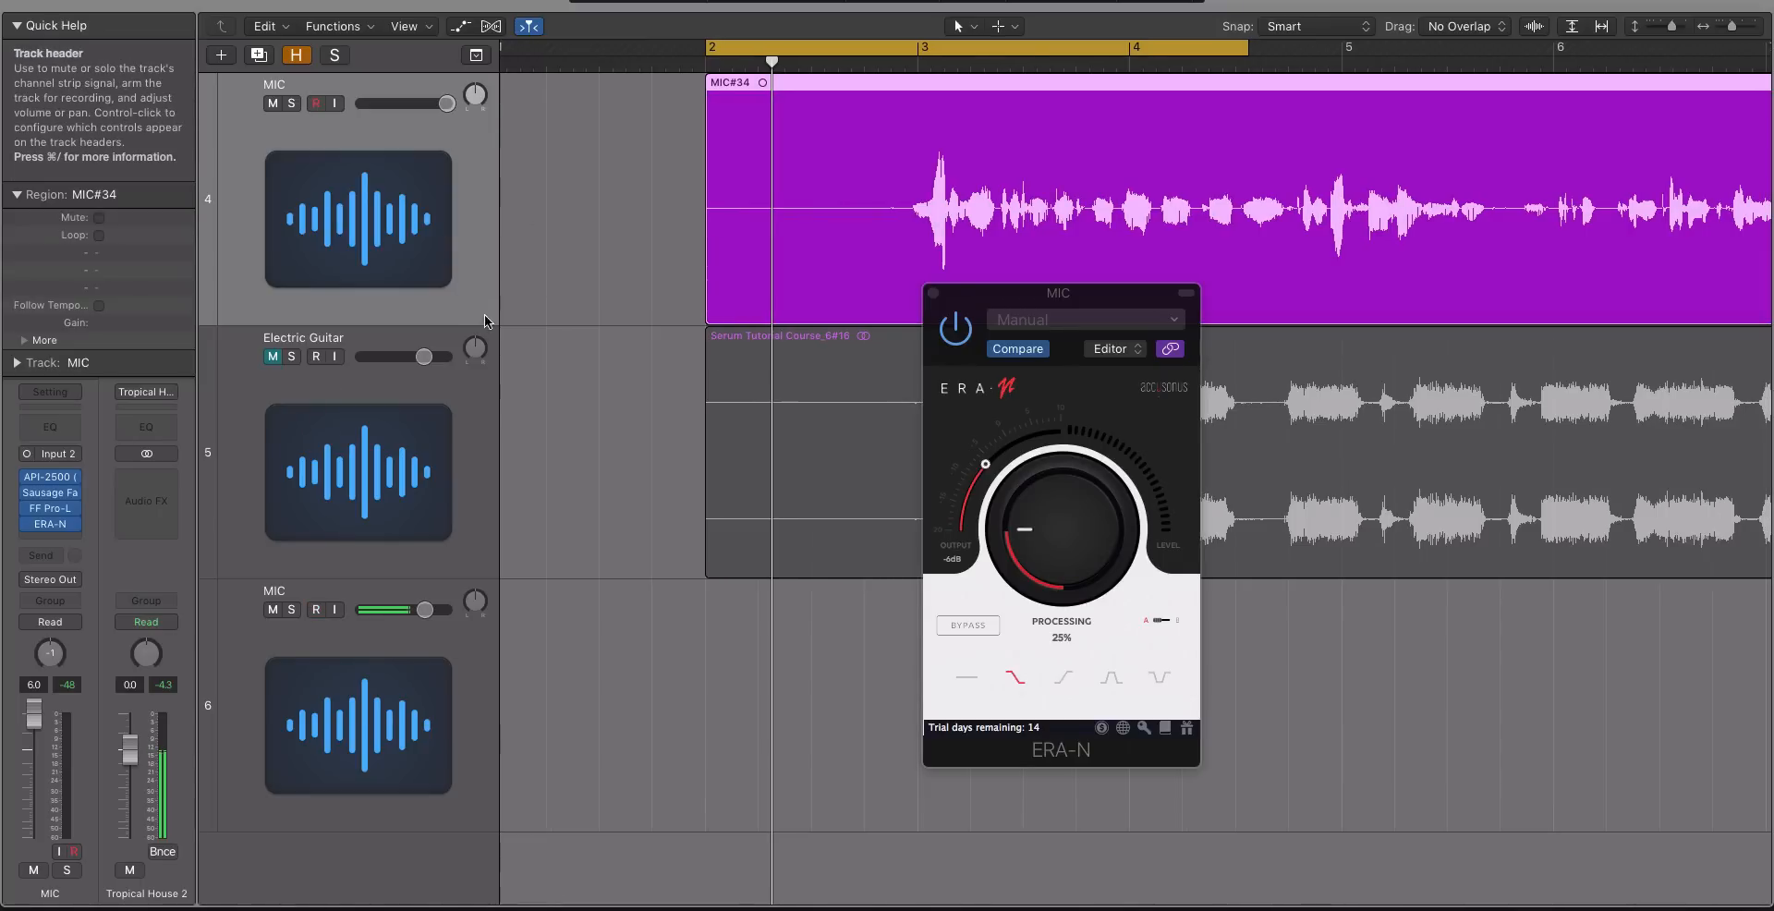
click(479, 401)
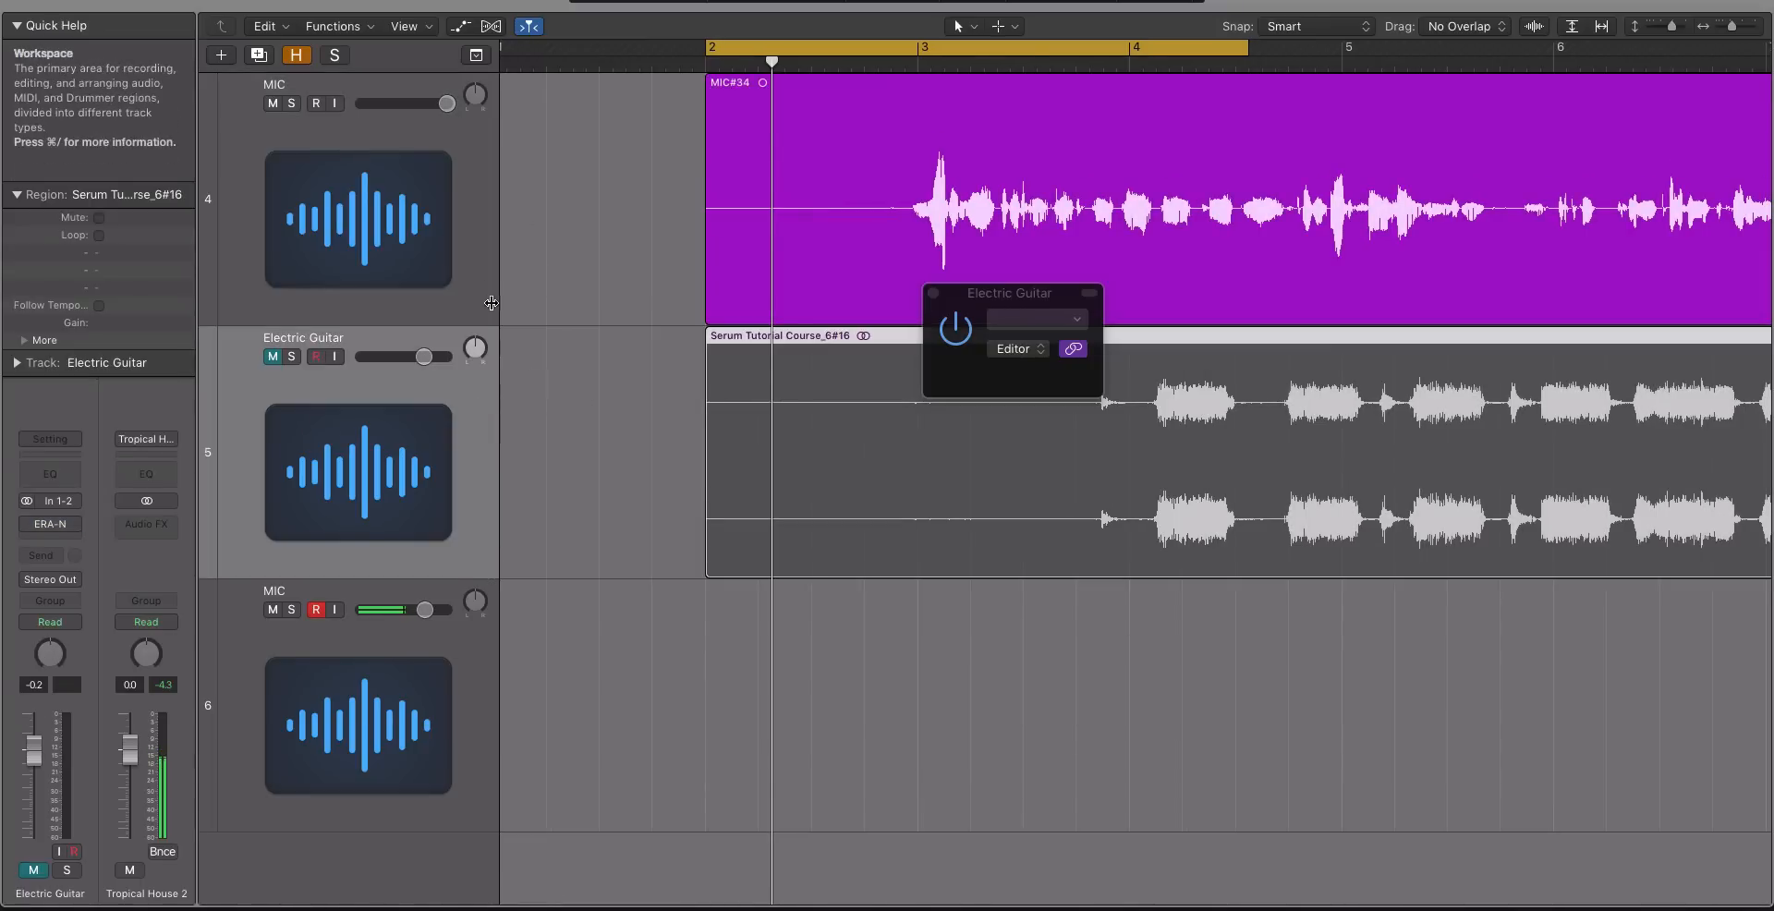
click(475, 259)
- Mute the MIC track below the electric guitar and reset the ERA-N processing amount to 0%
click(315, 610)
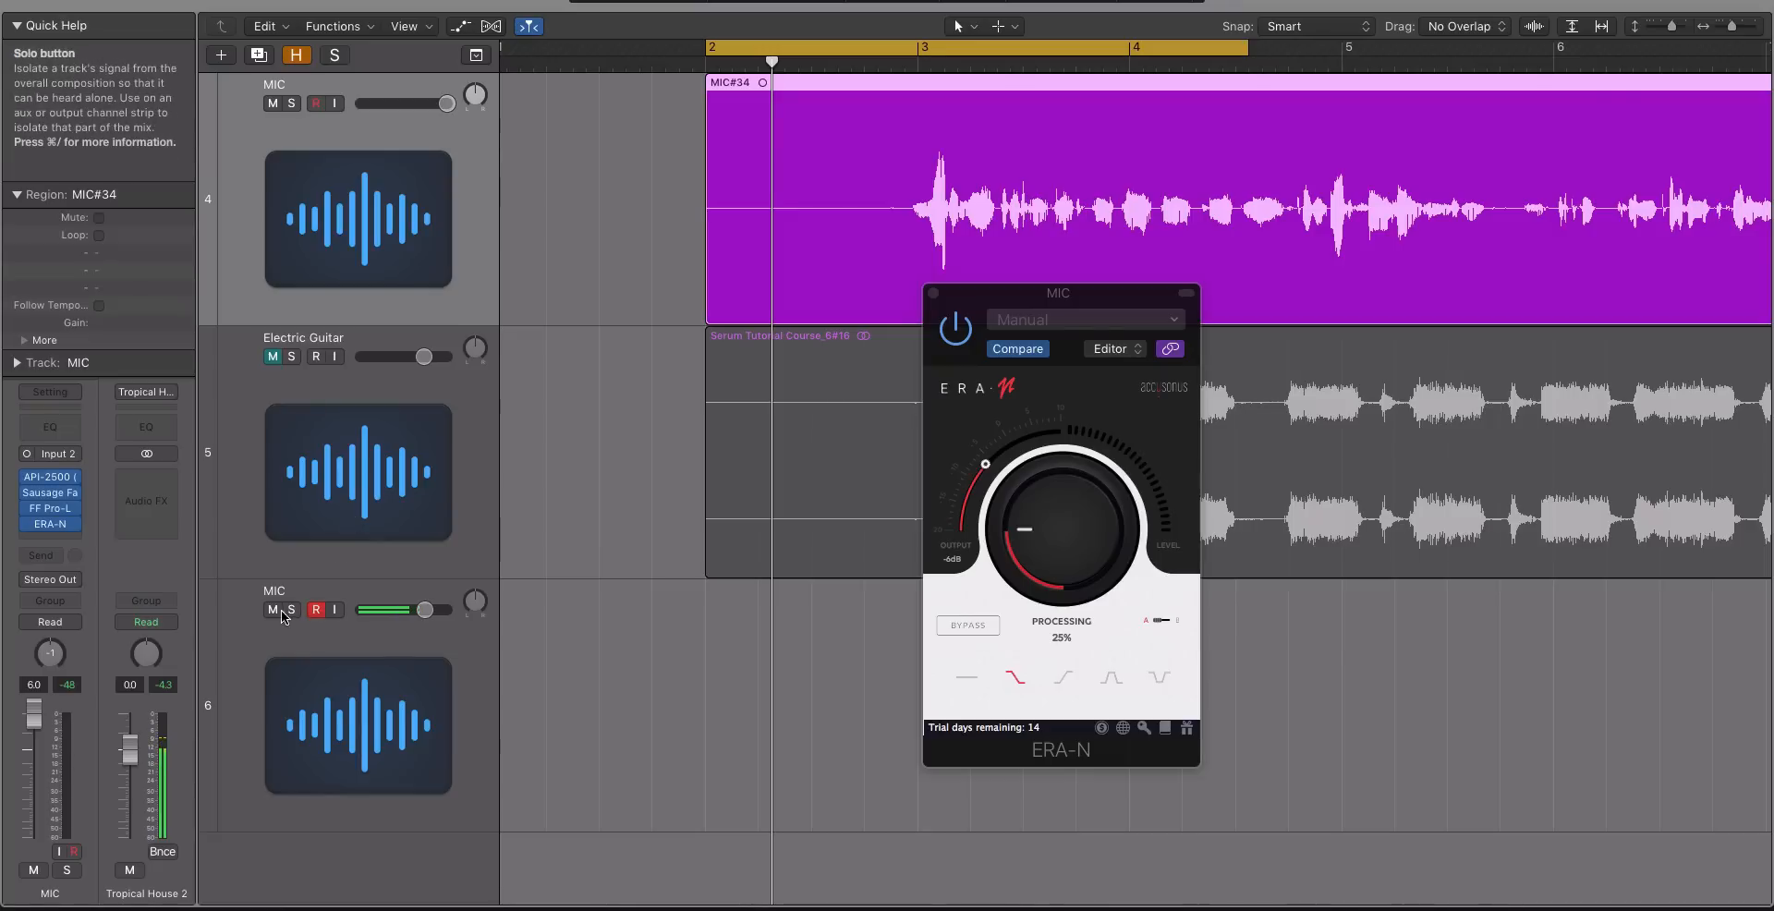
click(276, 610)
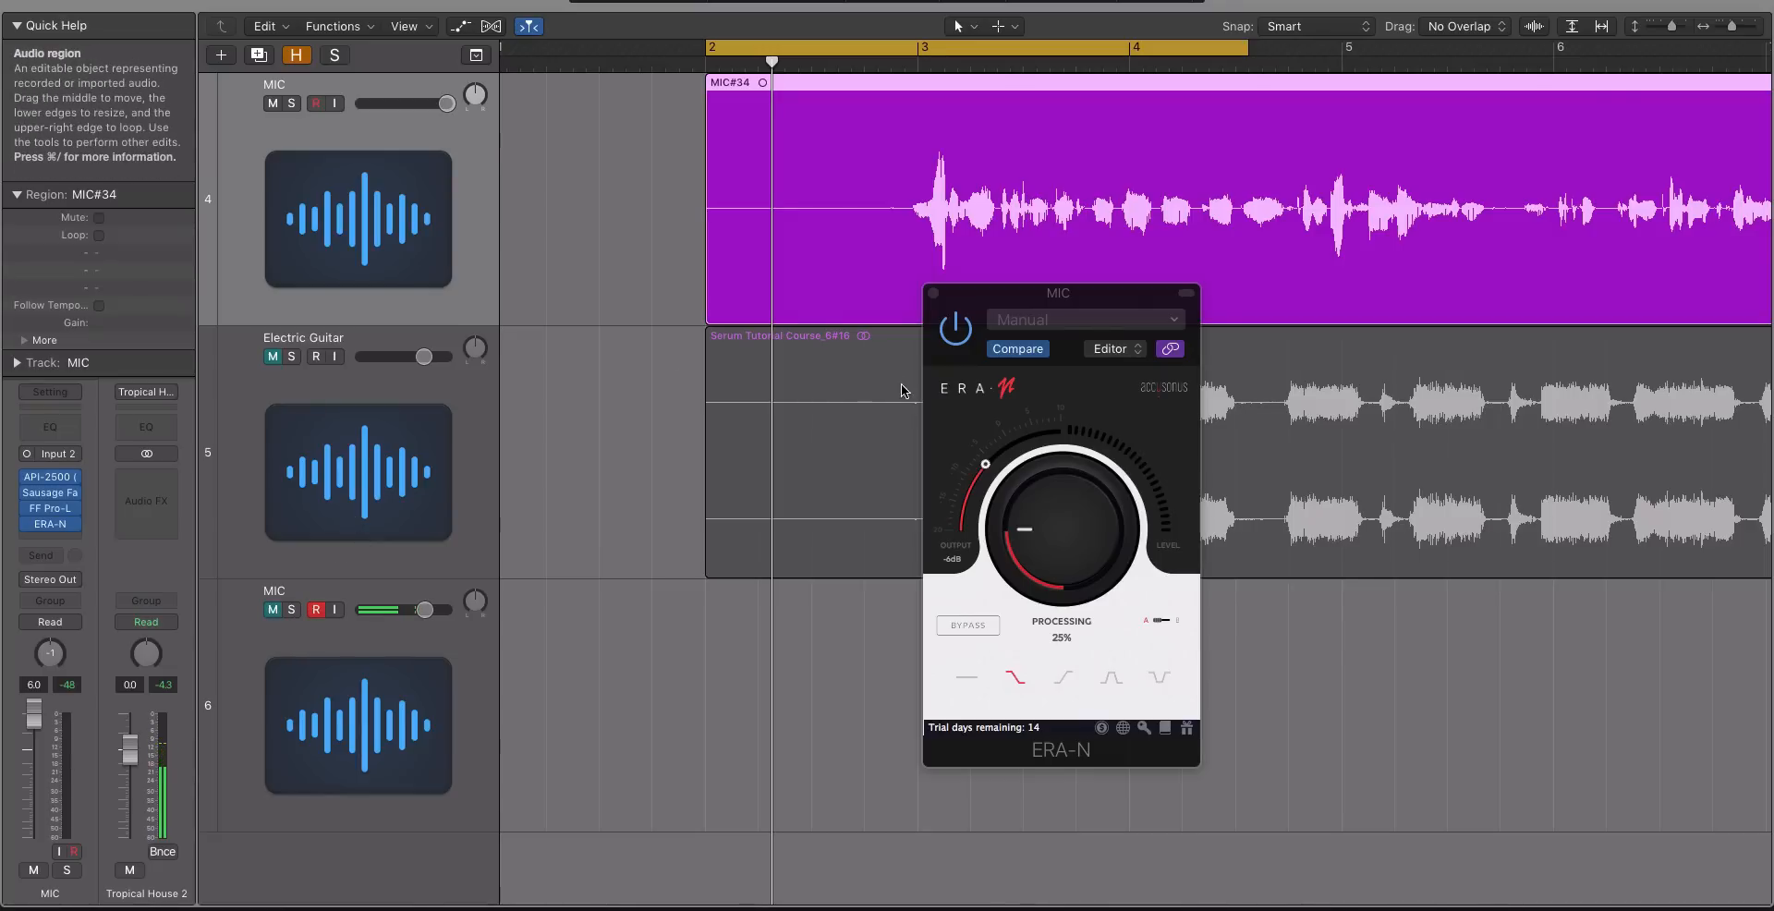
double_click(1049, 508)
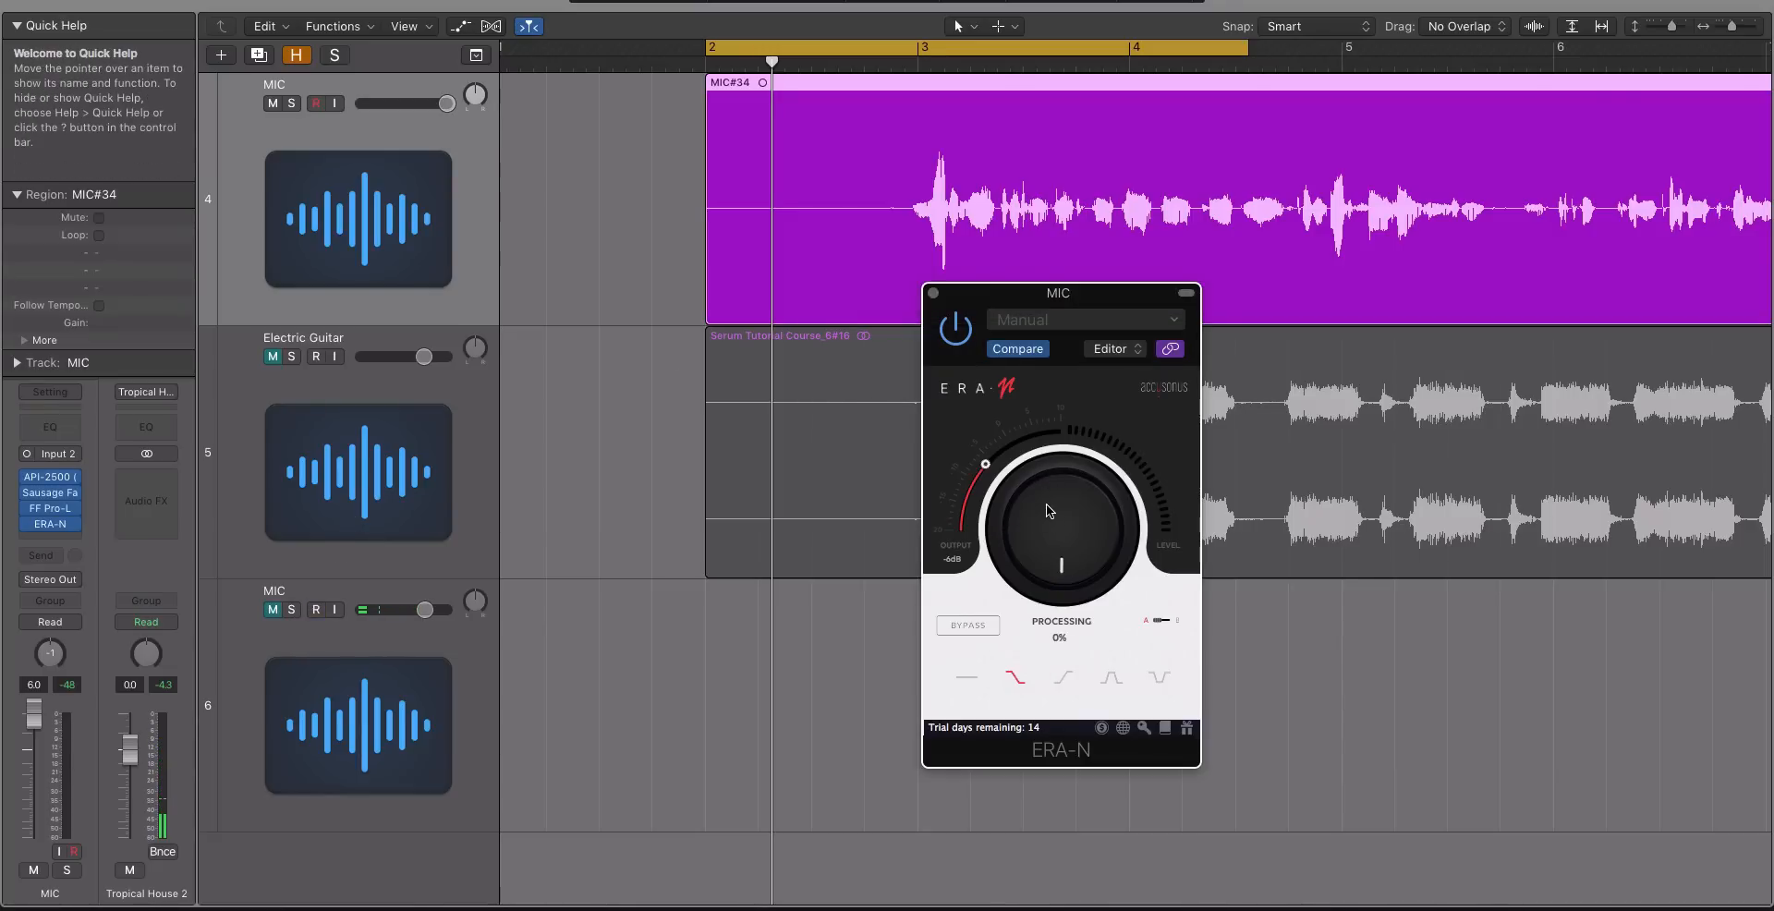
- Start playback of the voice recording and adjust the noise processing amount to 33%
key(space)
drag(1046, 502, 1045, 434)
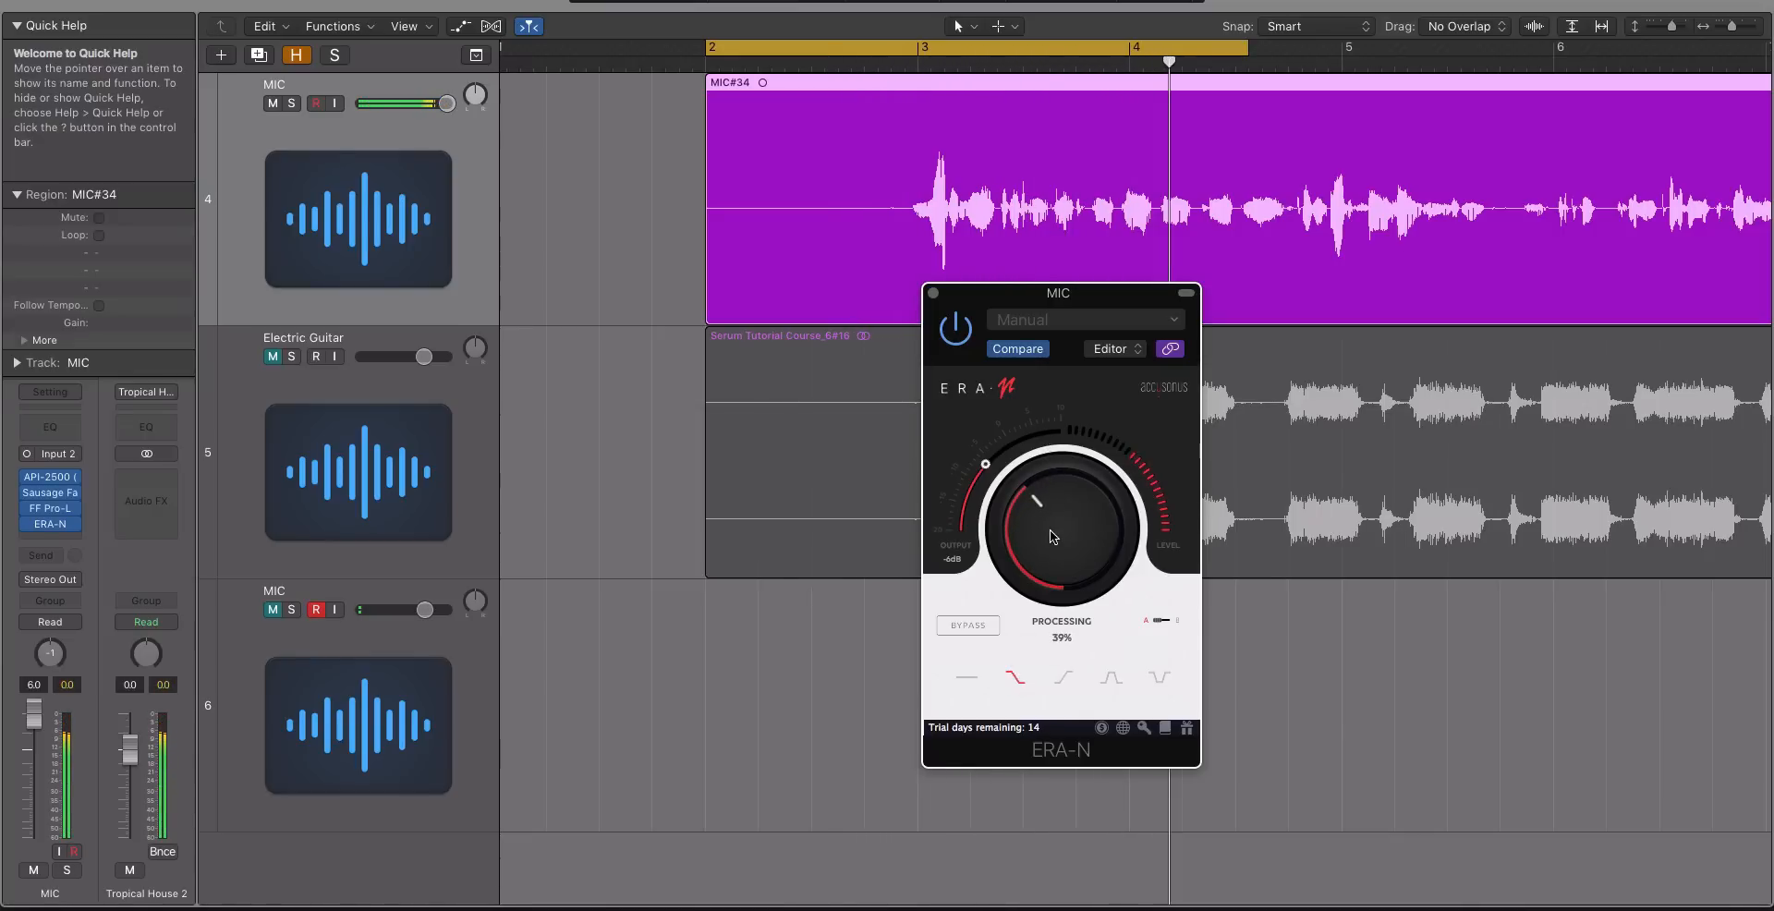
mouse_move(1051, 537)
mouse_down()
mouse_move(1059, 388)
mouse_move(1050, 561)
mouse_up()
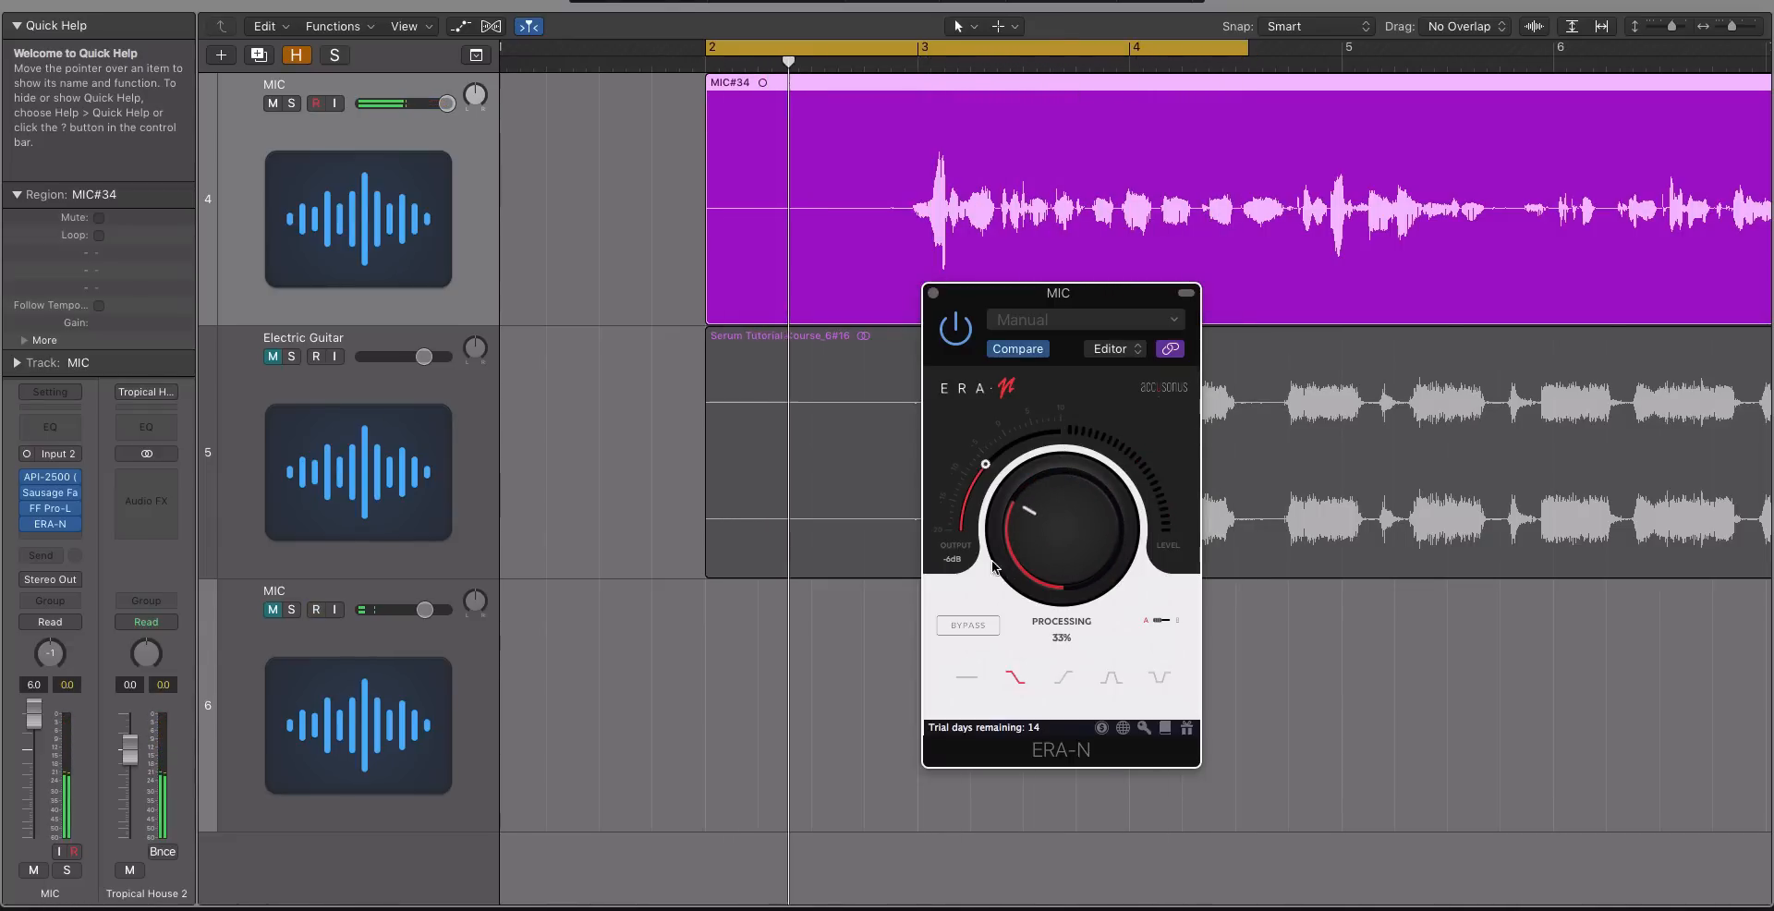
- Turn off cycle mode and apply the ascending high-frequency profile at 45% processing during playback
click(1038, 44)
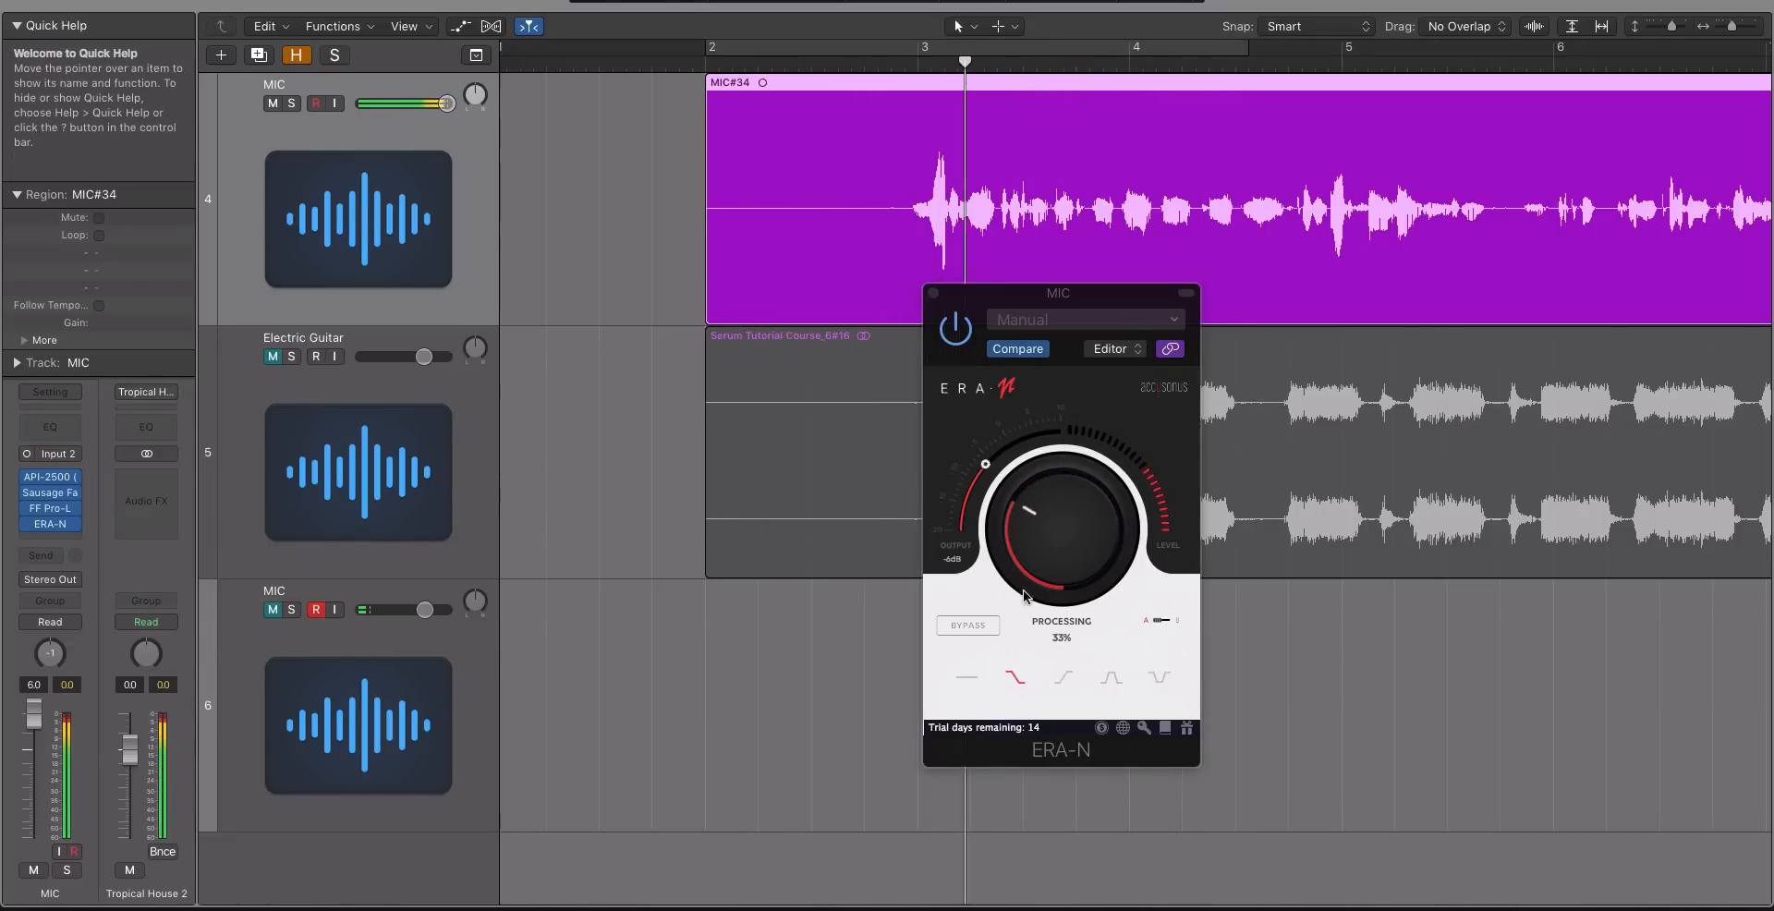
click(1063, 677)
drag(1064, 564, 1063, 520)
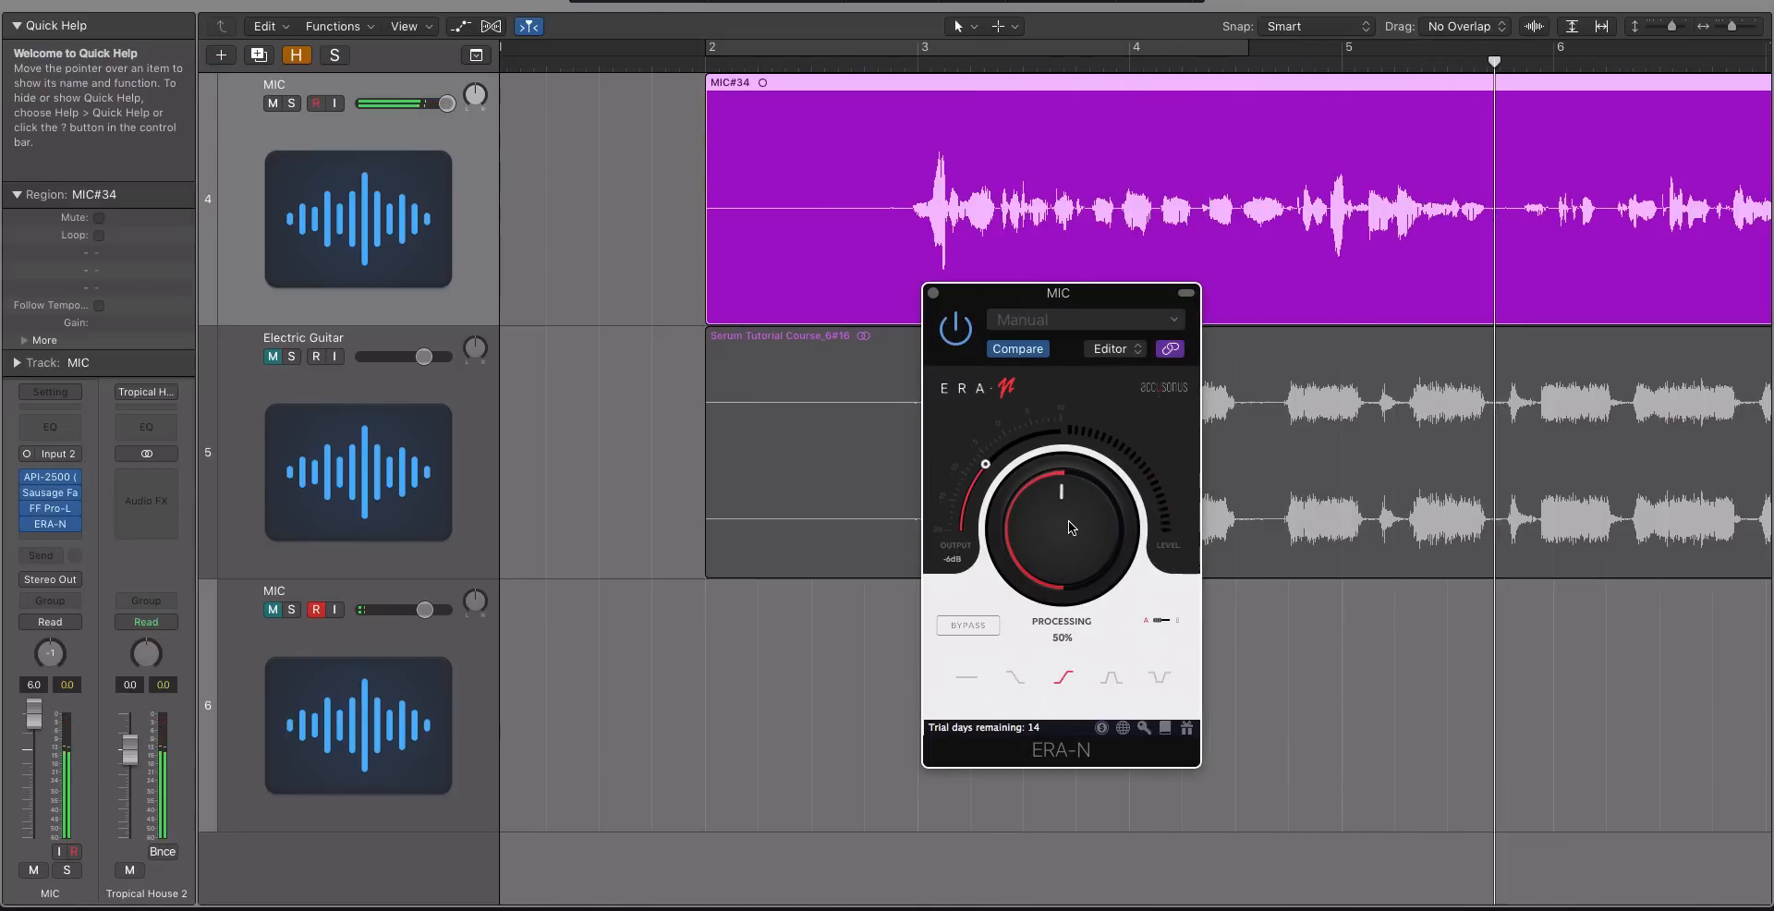
drag(1068, 519, 1068, 540)
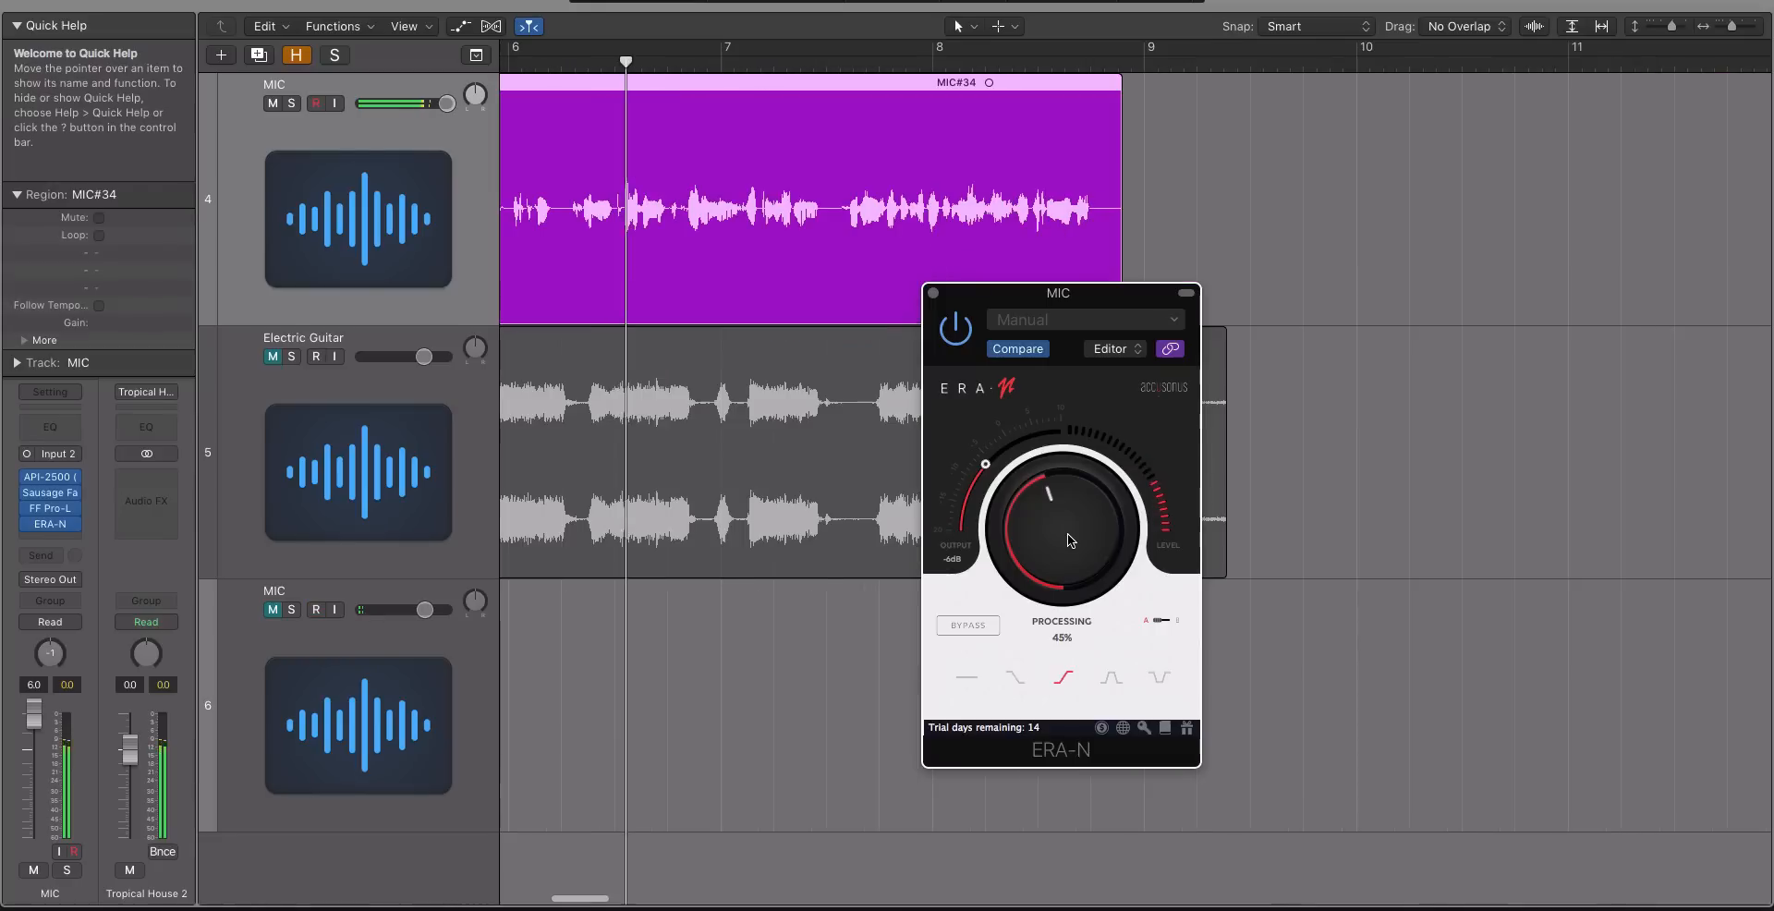
- Turn cycle mode back on and apply the mid-frequency peak profile at 100% processing
scroll(691, 298, left, 10)
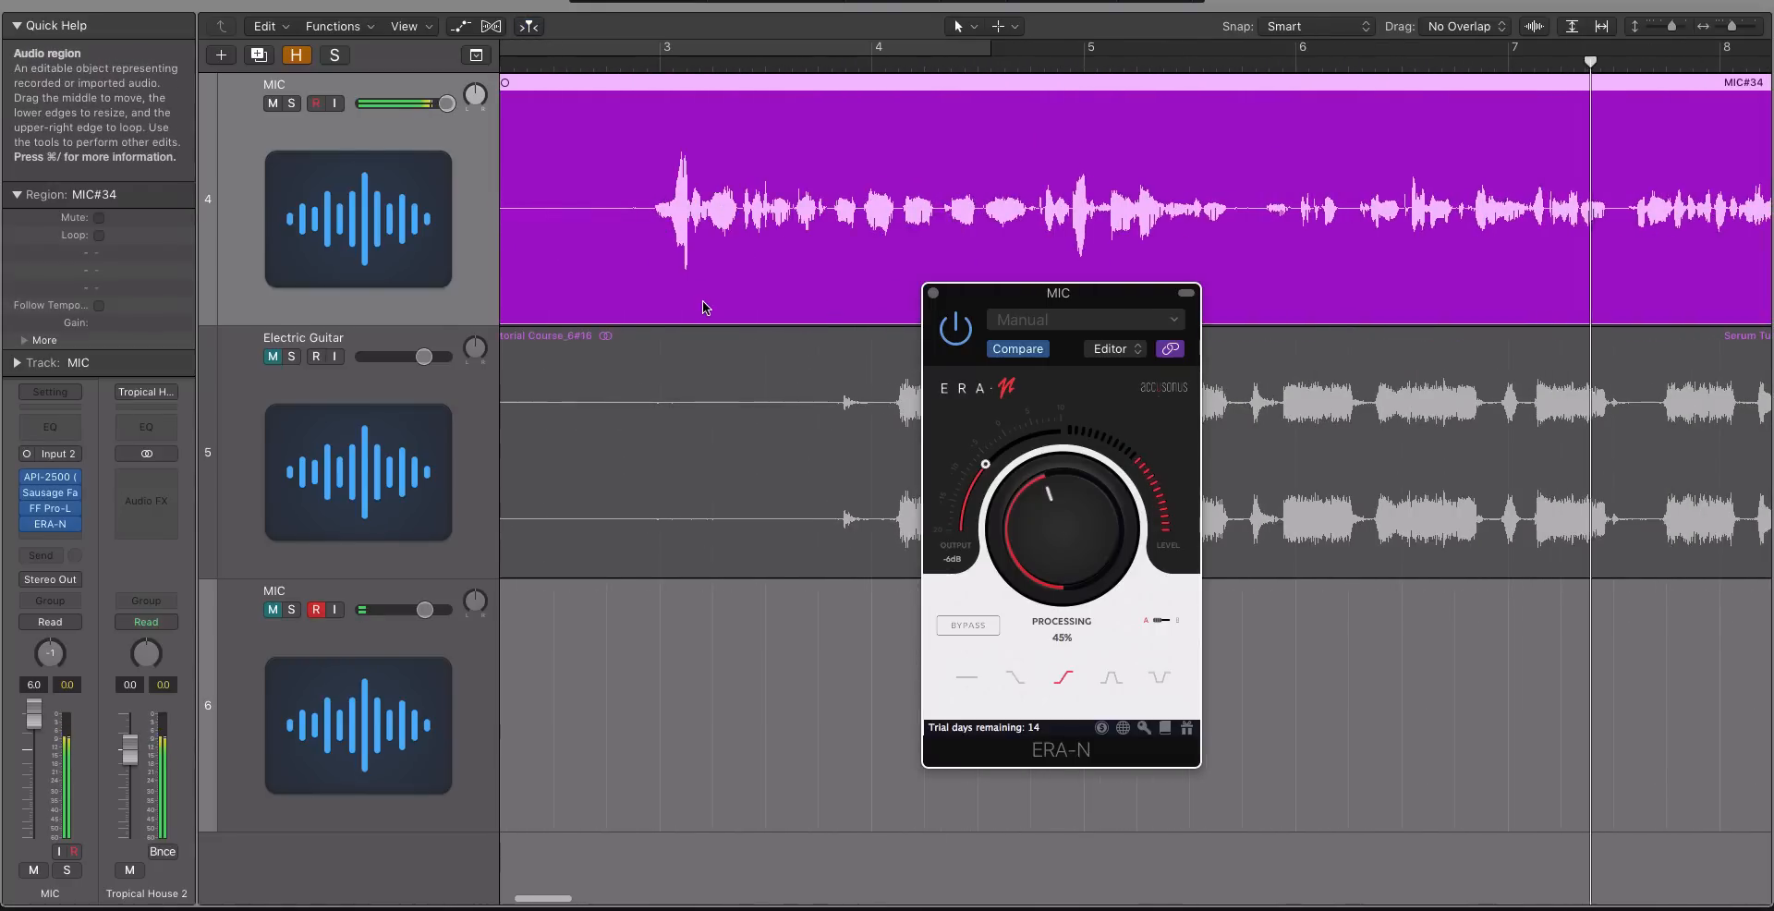
drag(1063, 532, 1109, 695)
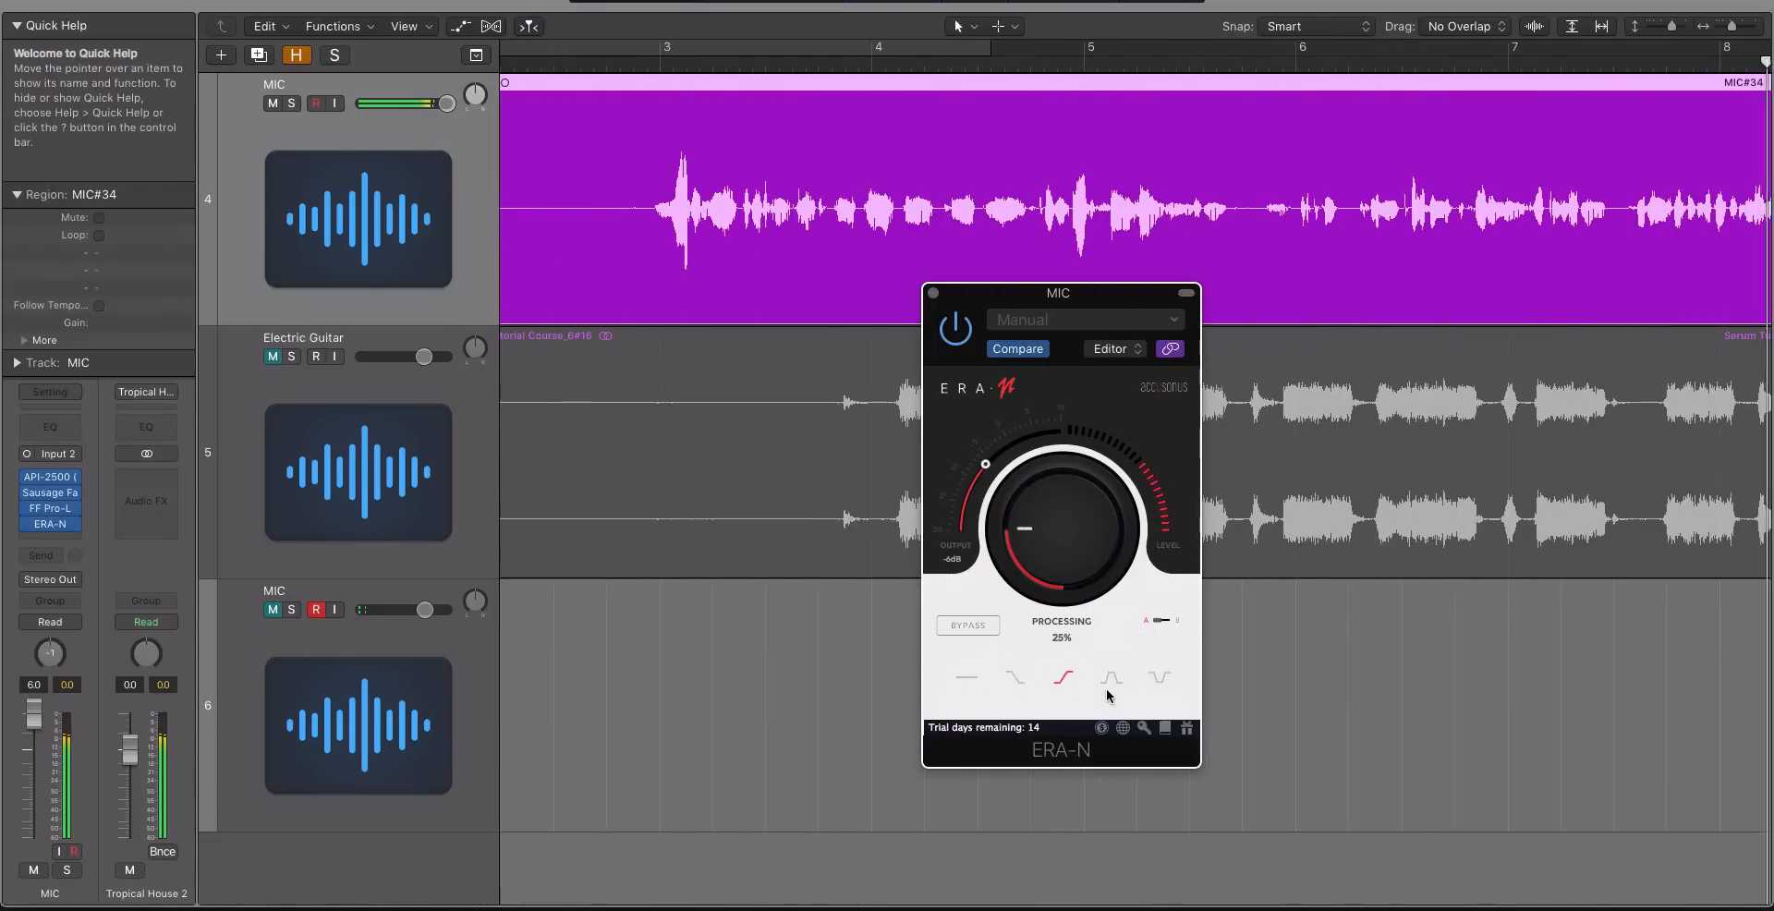
click(1112, 679)
scroll(894, 48, left, 5)
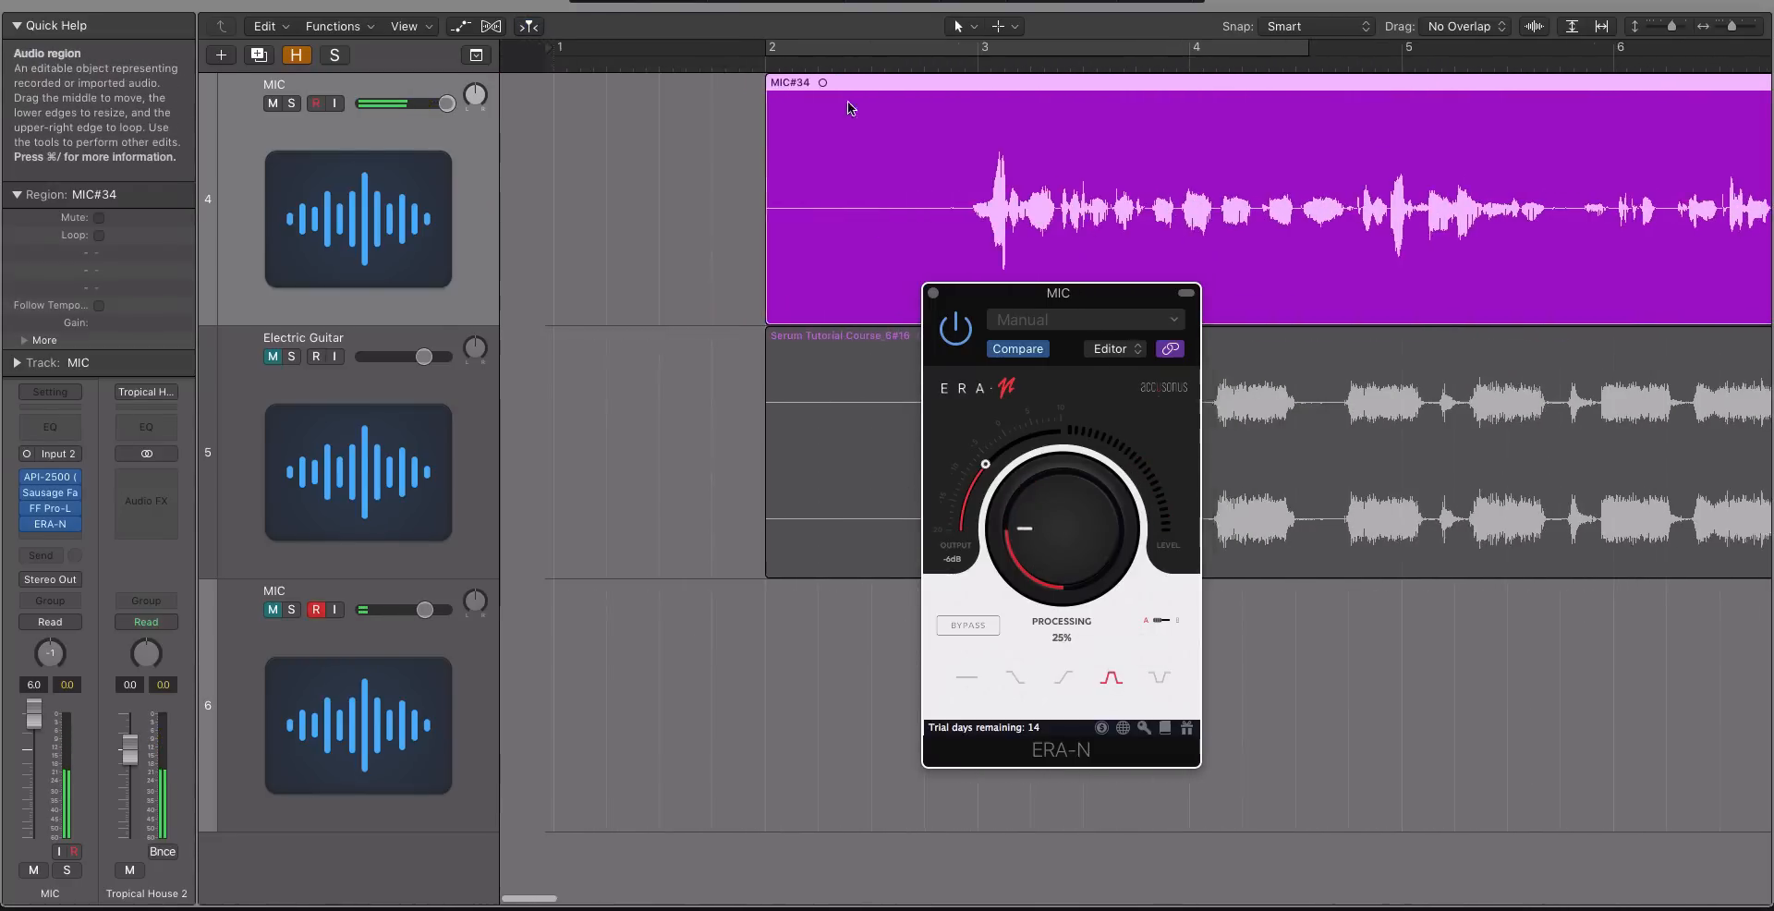
click(894, 49)
drag(1054, 542, 1057, 406)
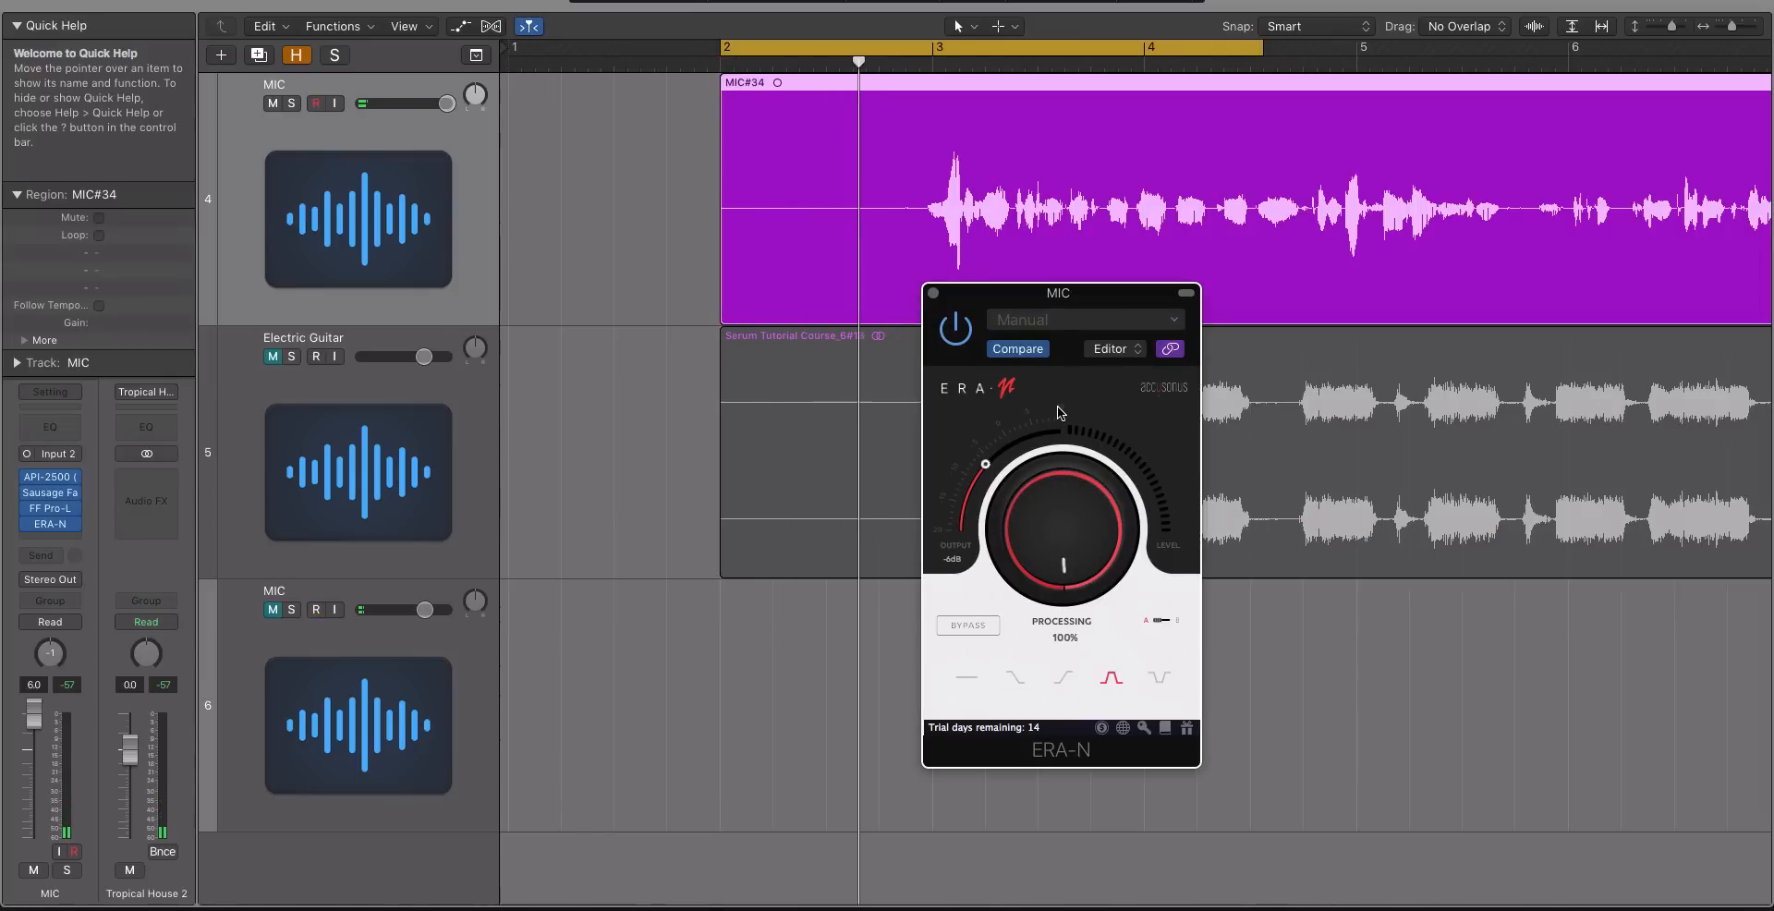
- Turn off cycle mode, then select the notch-shaped frequency profile and lower its processing amount during playback
click(961, 45)
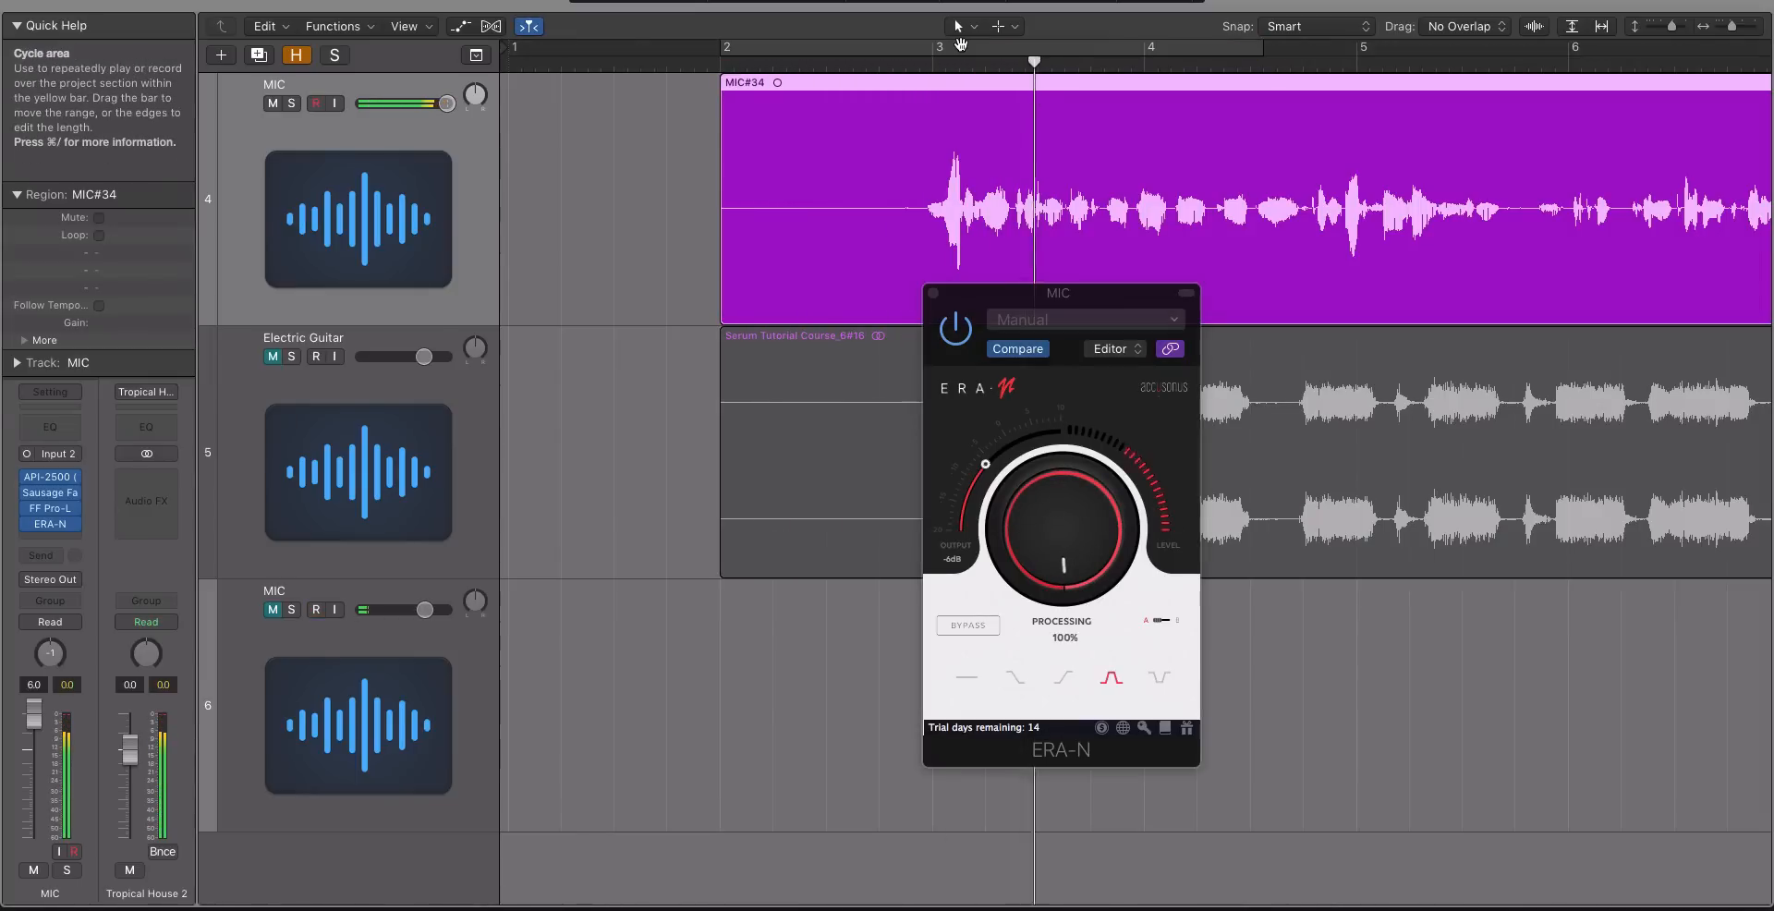
click(1161, 681)
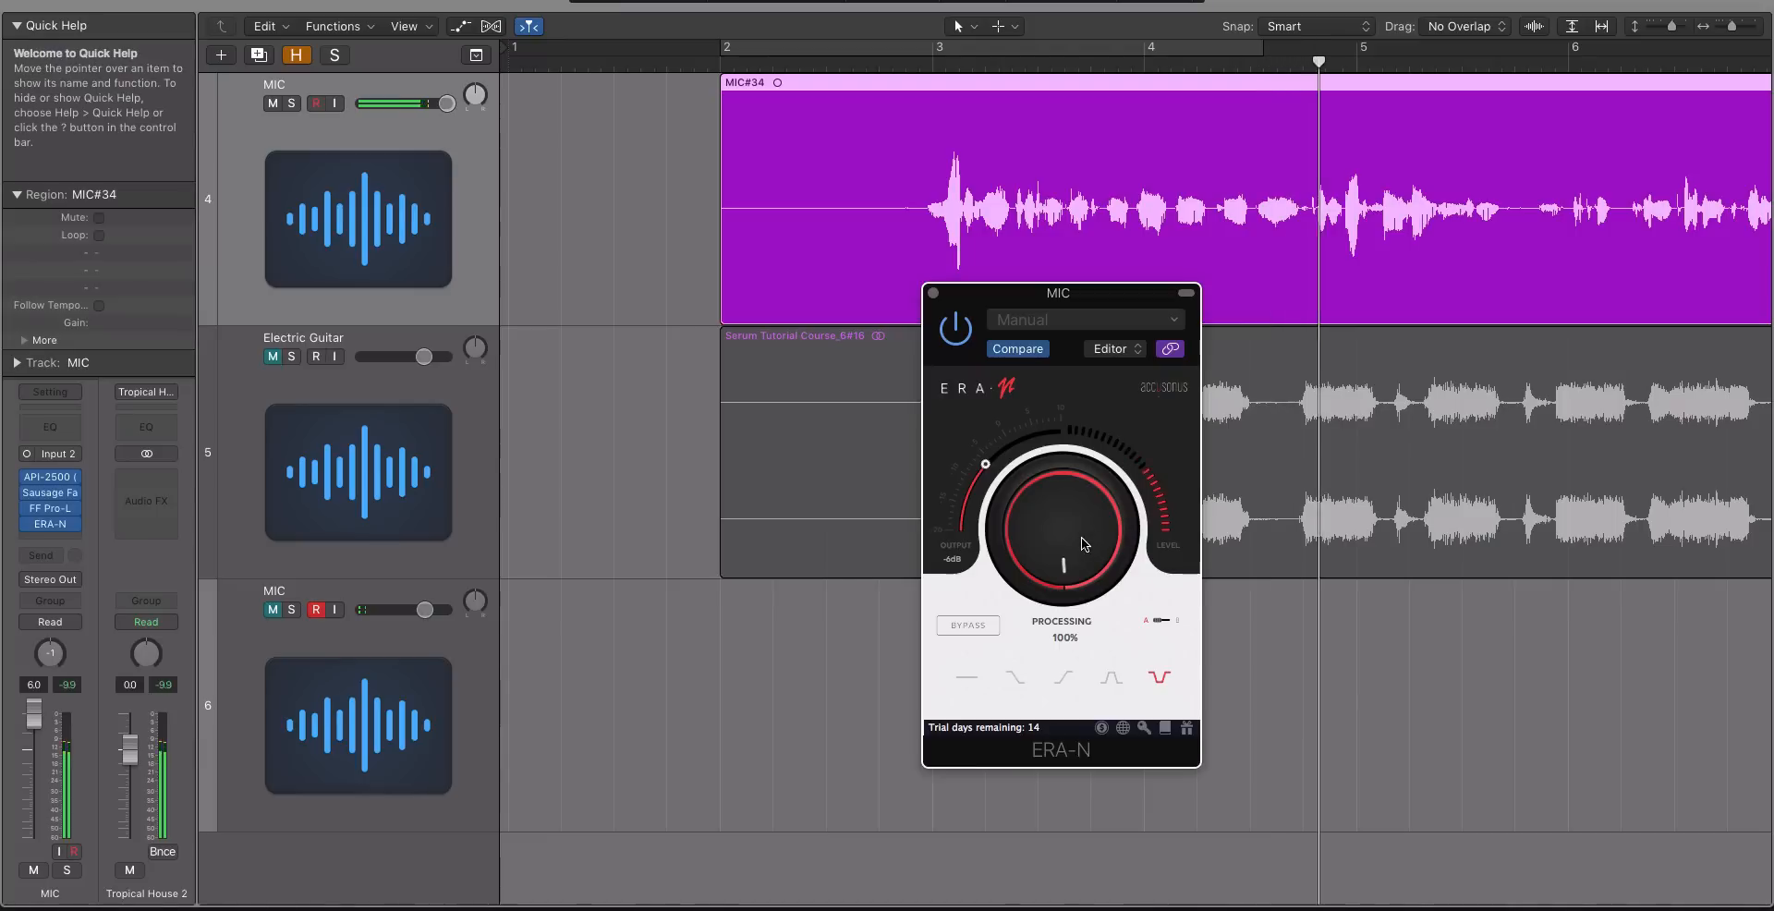
drag(1084, 545, 1054, 698)
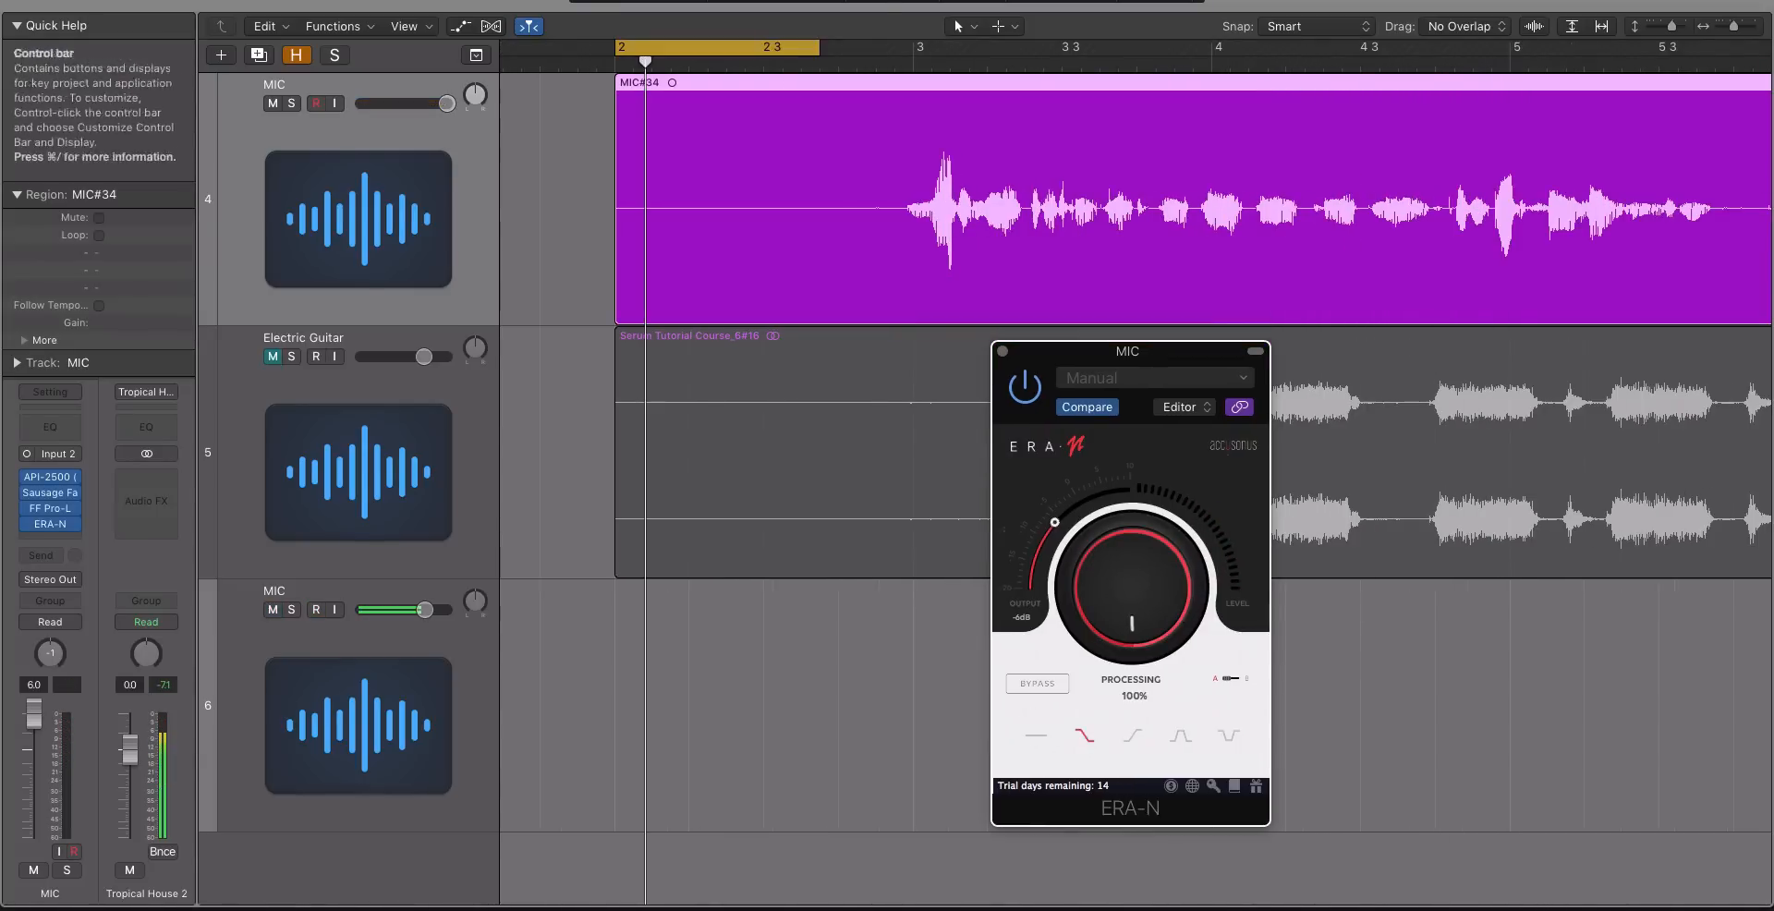
- Extend the cycle range from bar 2 to just past 4 3, and set flat-profile processing to 65%
drag(816, 46, 1417, 46)
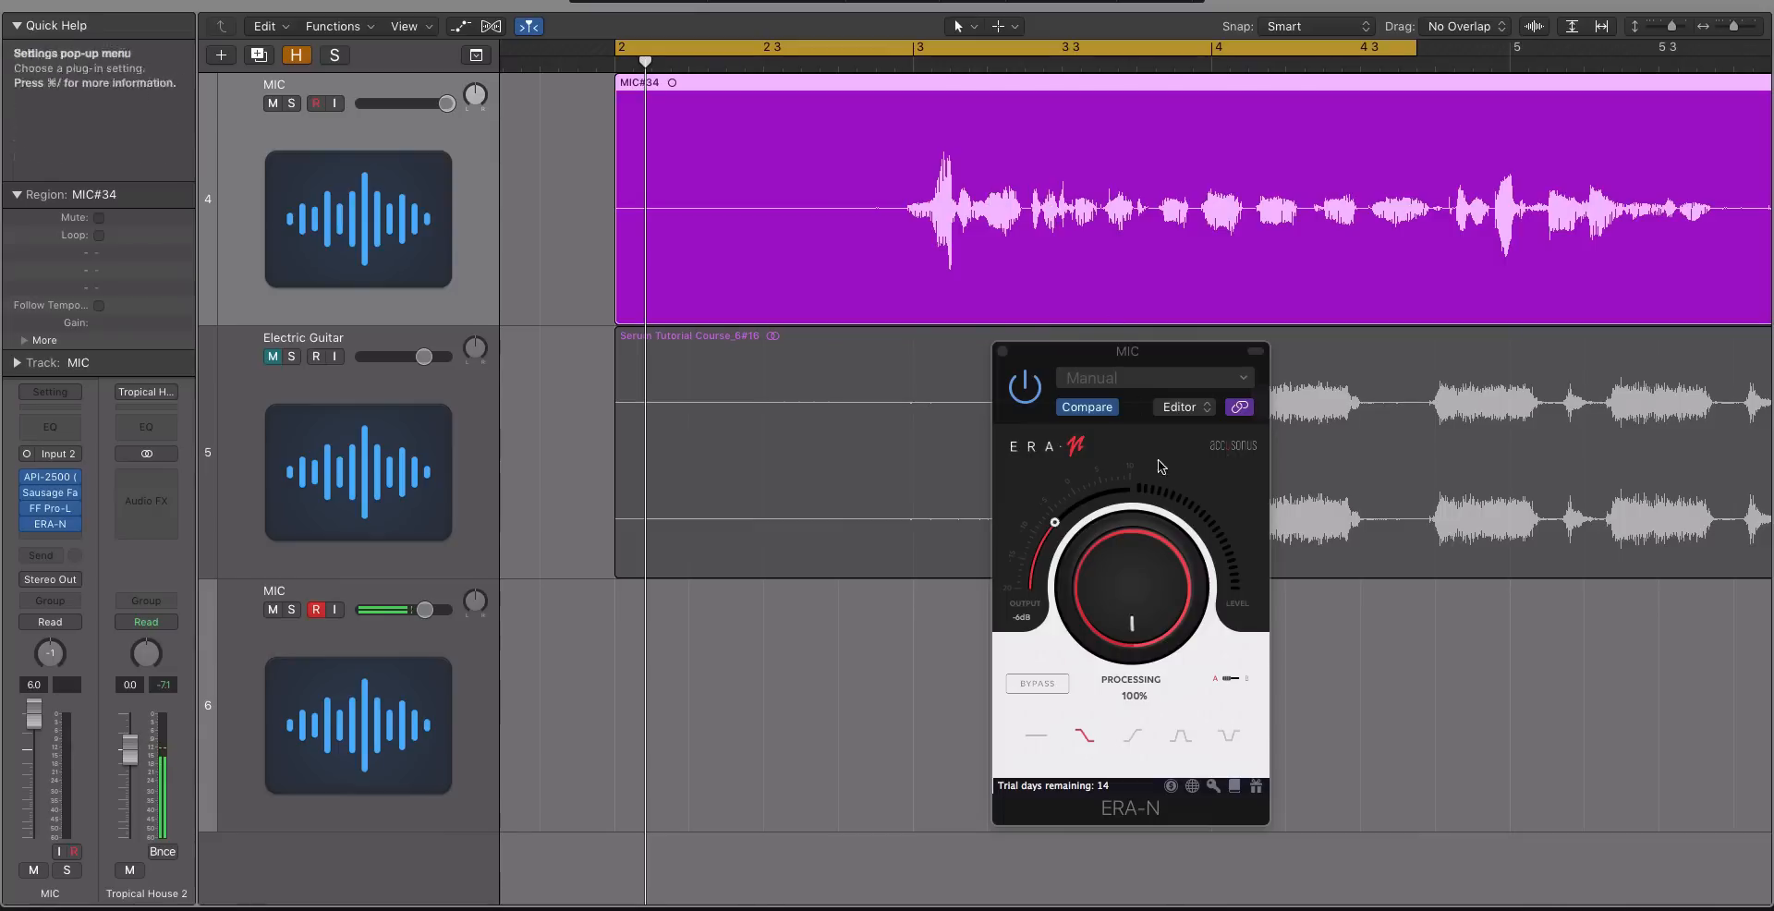
drag(1129, 571, 1136, 636)
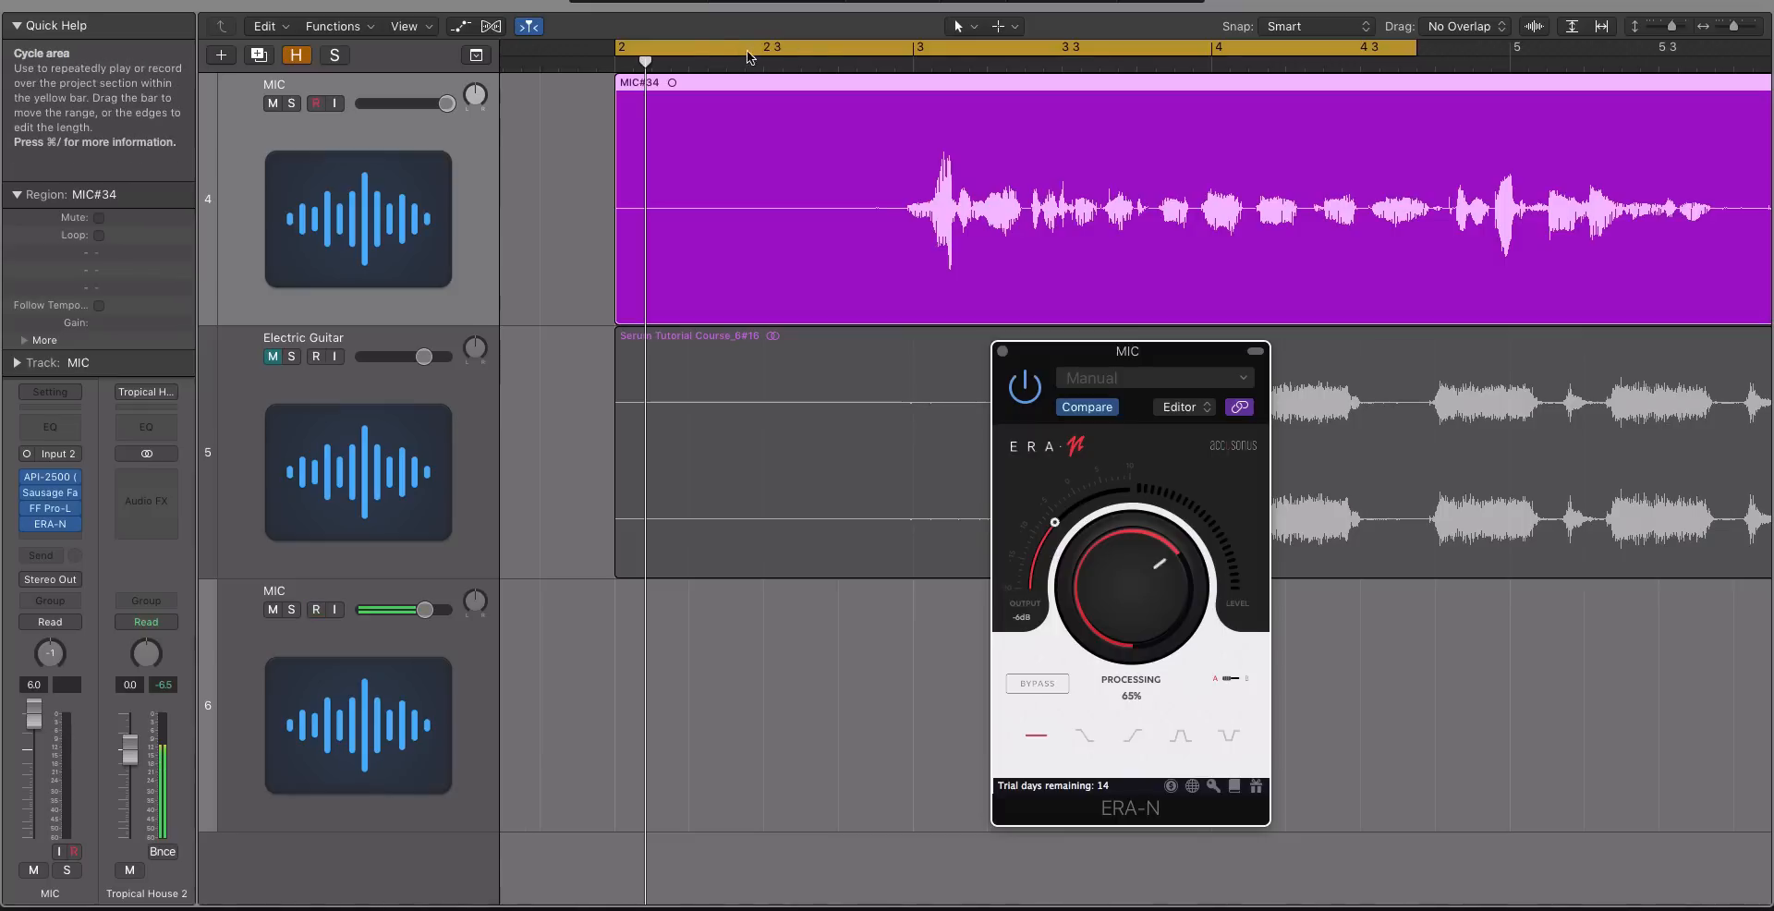
- Loop the speech-free opening from bar 2 to just past 2 3 and audition the descending and ascending profiles at 100% processing
drag(637, 51, 820, 47)
key(space)
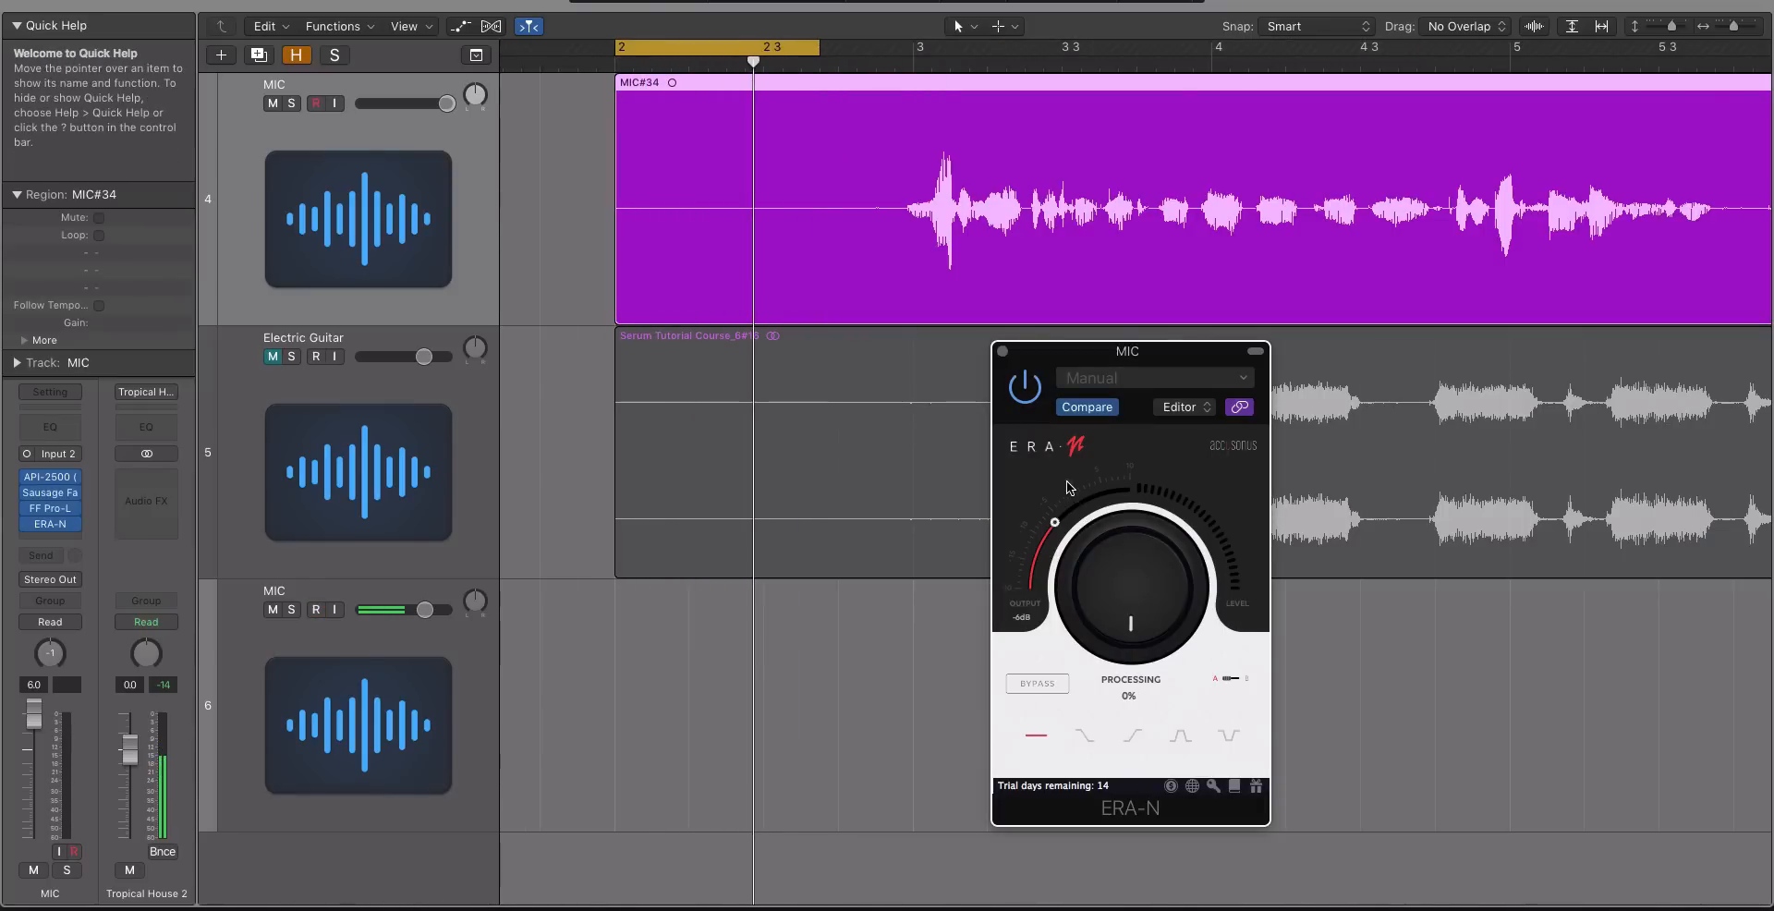
click(1085, 736)
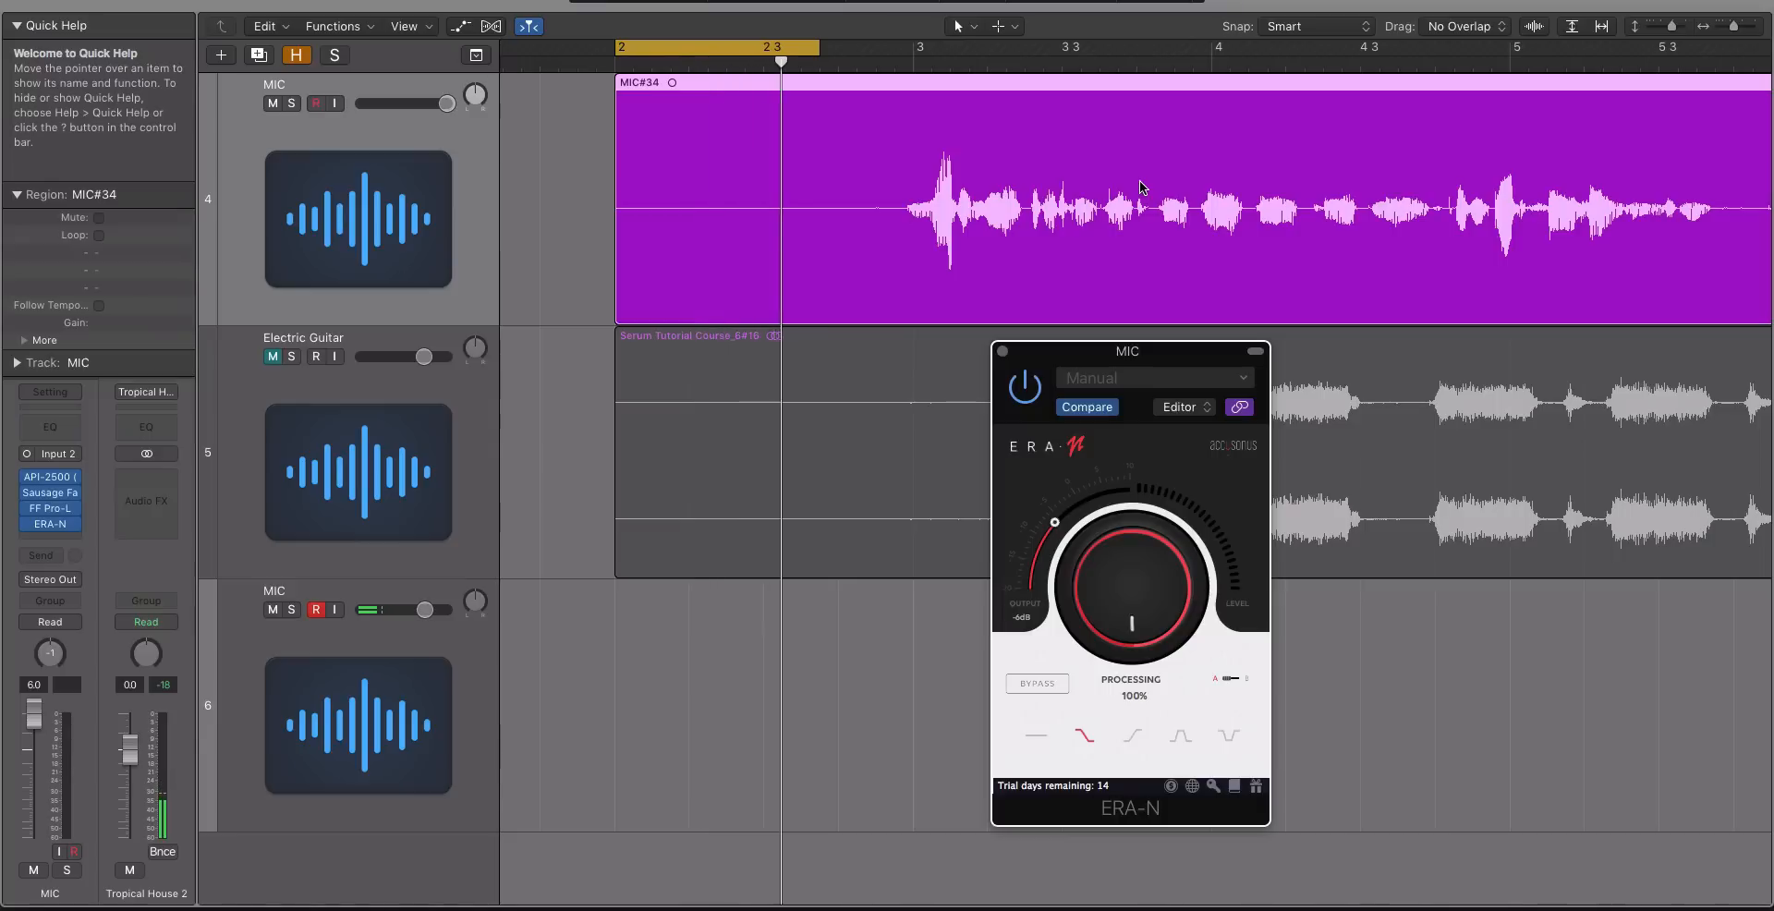
click(1130, 737)
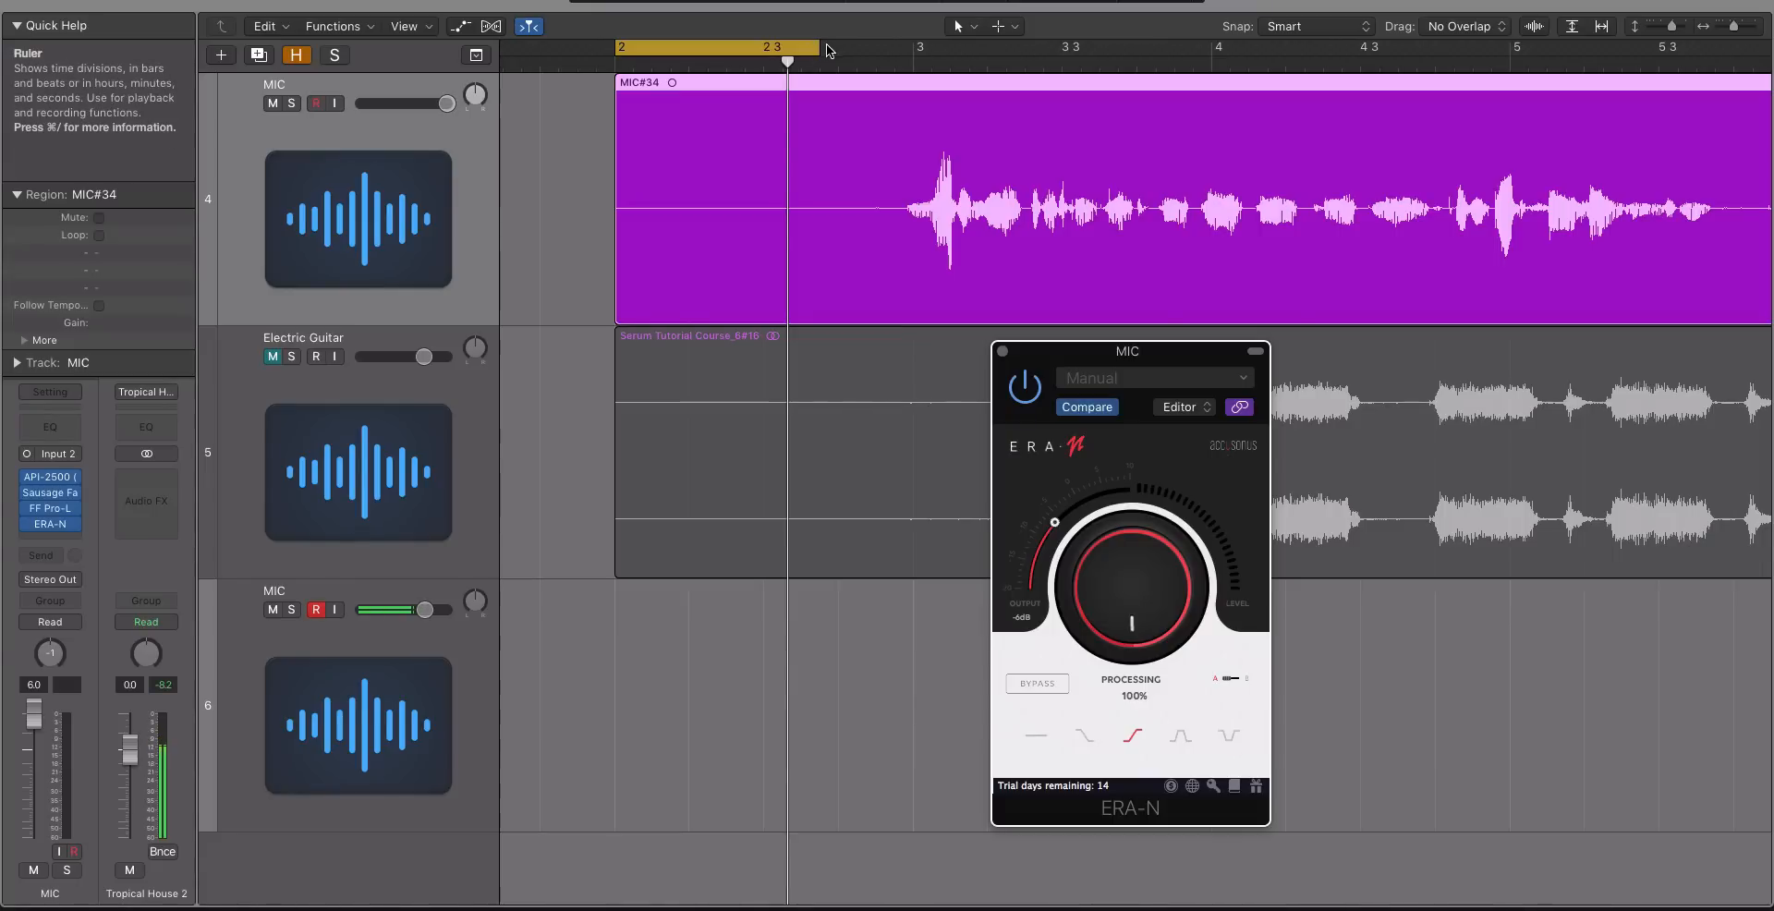
- Set the cycle range from bar 3 to between 3 3 and bar 4, and apply the descending profile at 36% processing
drag(899, 51, 1142, 52)
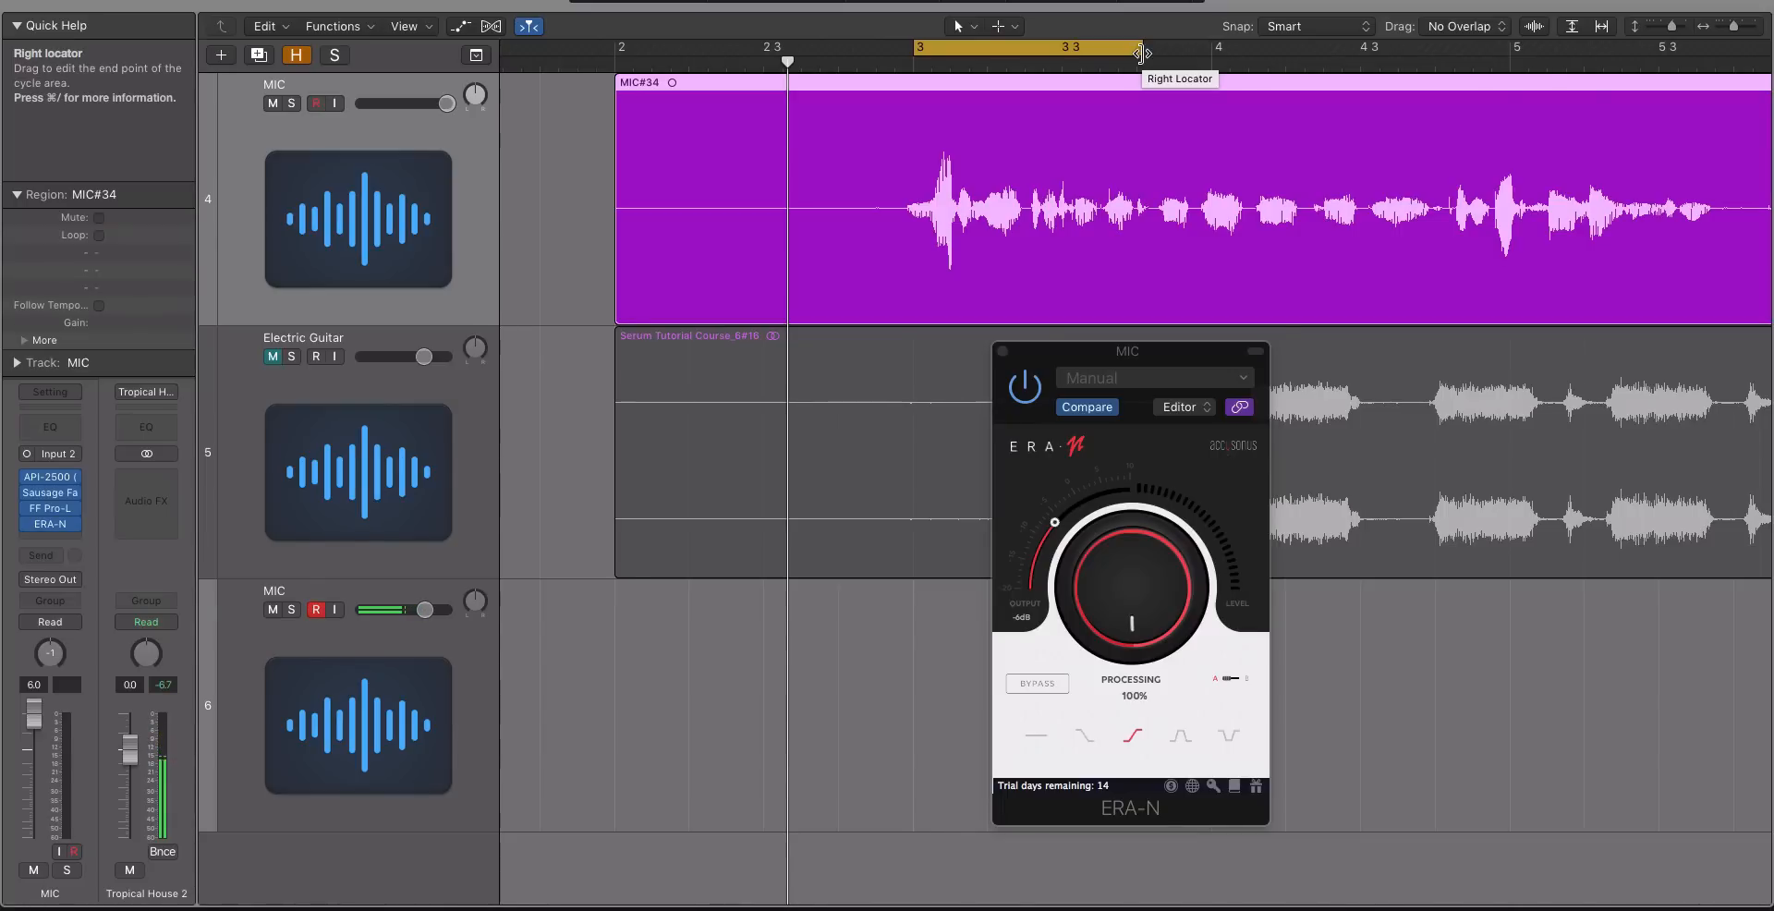
drag(1142, 53, 1166, 52)
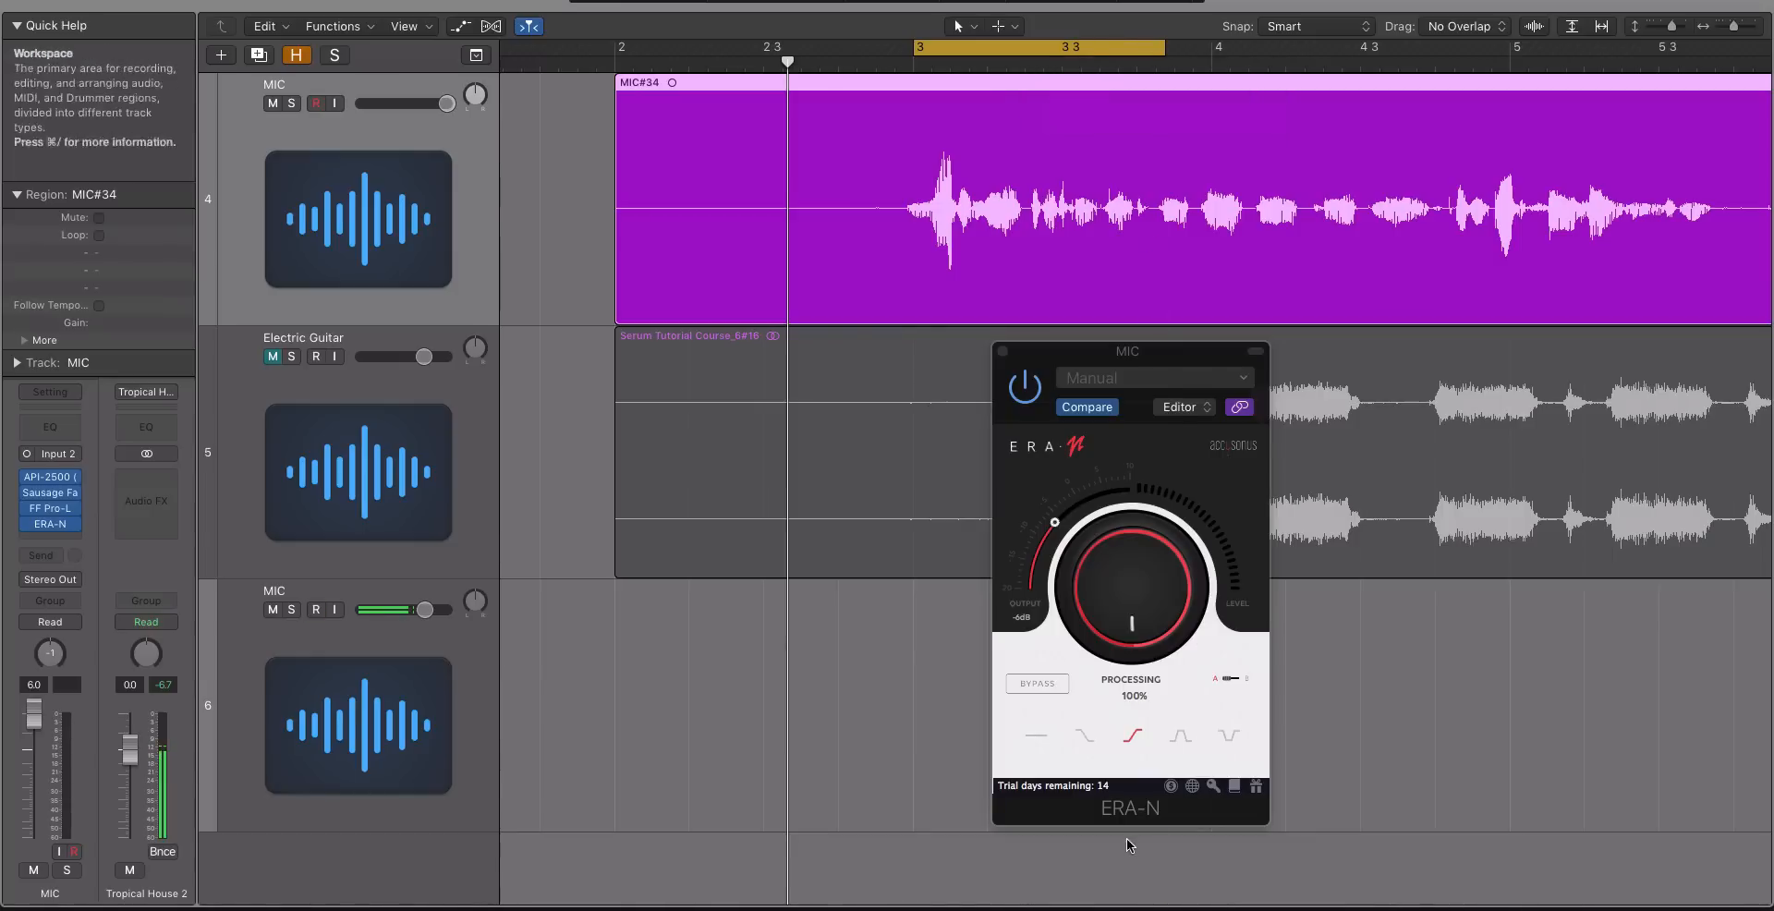
click(1085, 737)
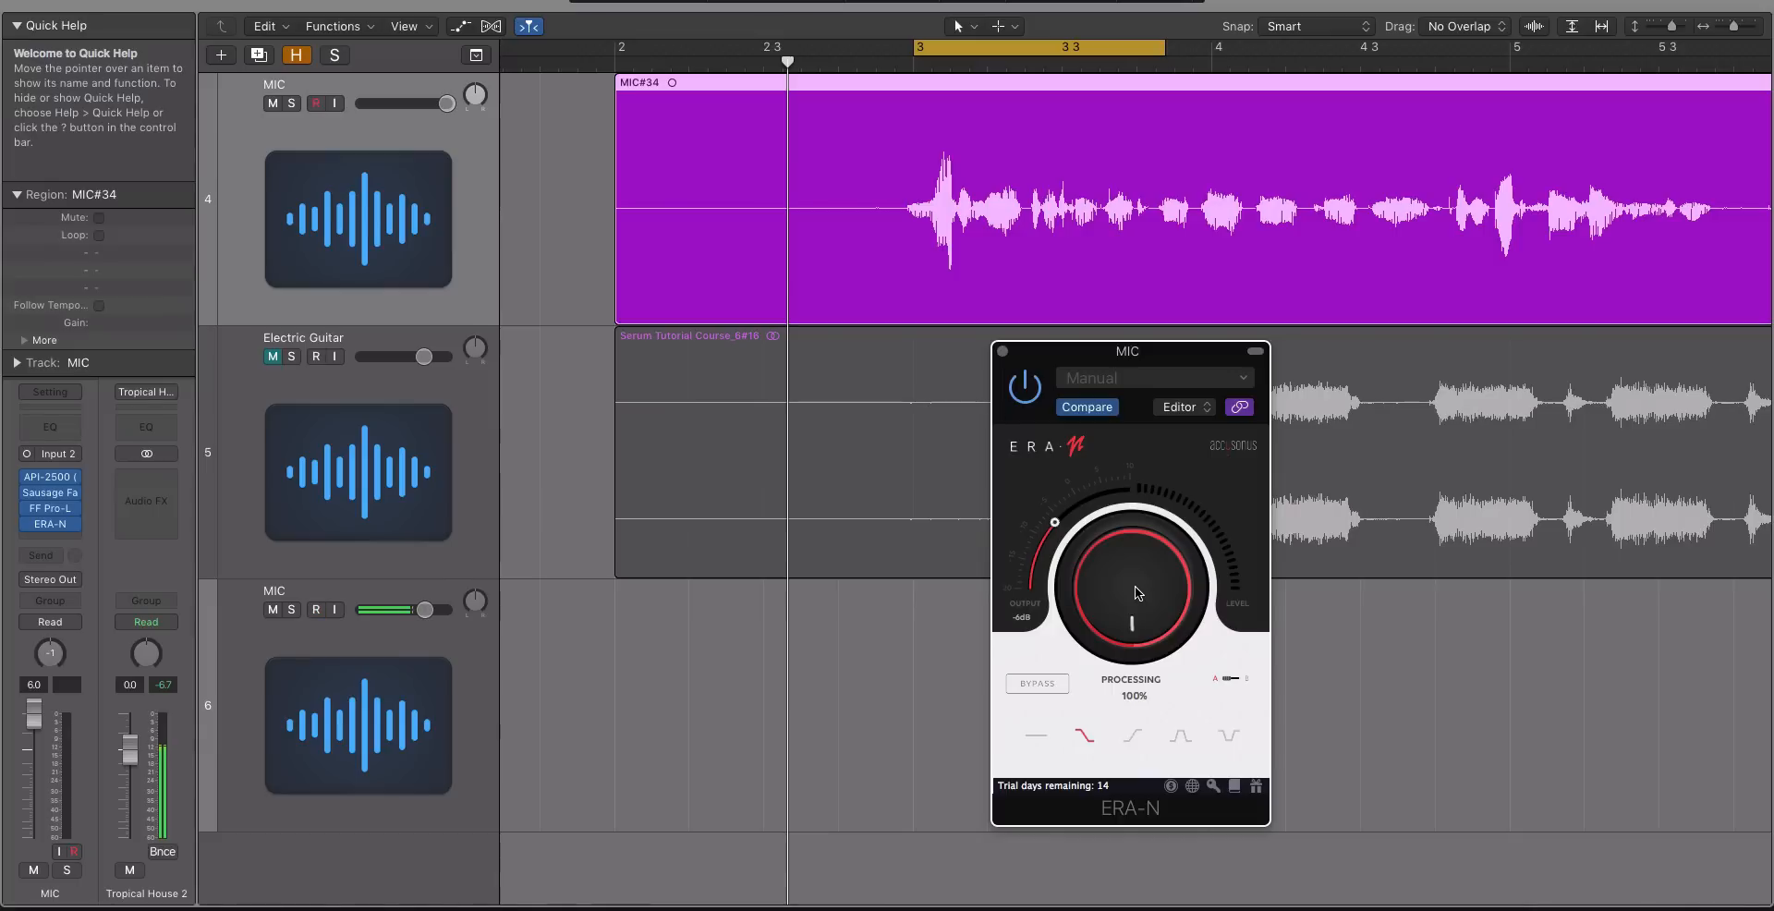
mouse_move(1136, 593)
mouse_down()
mouse_move(1136, 684)
mouse_move(1154, 587)
mouse_up()
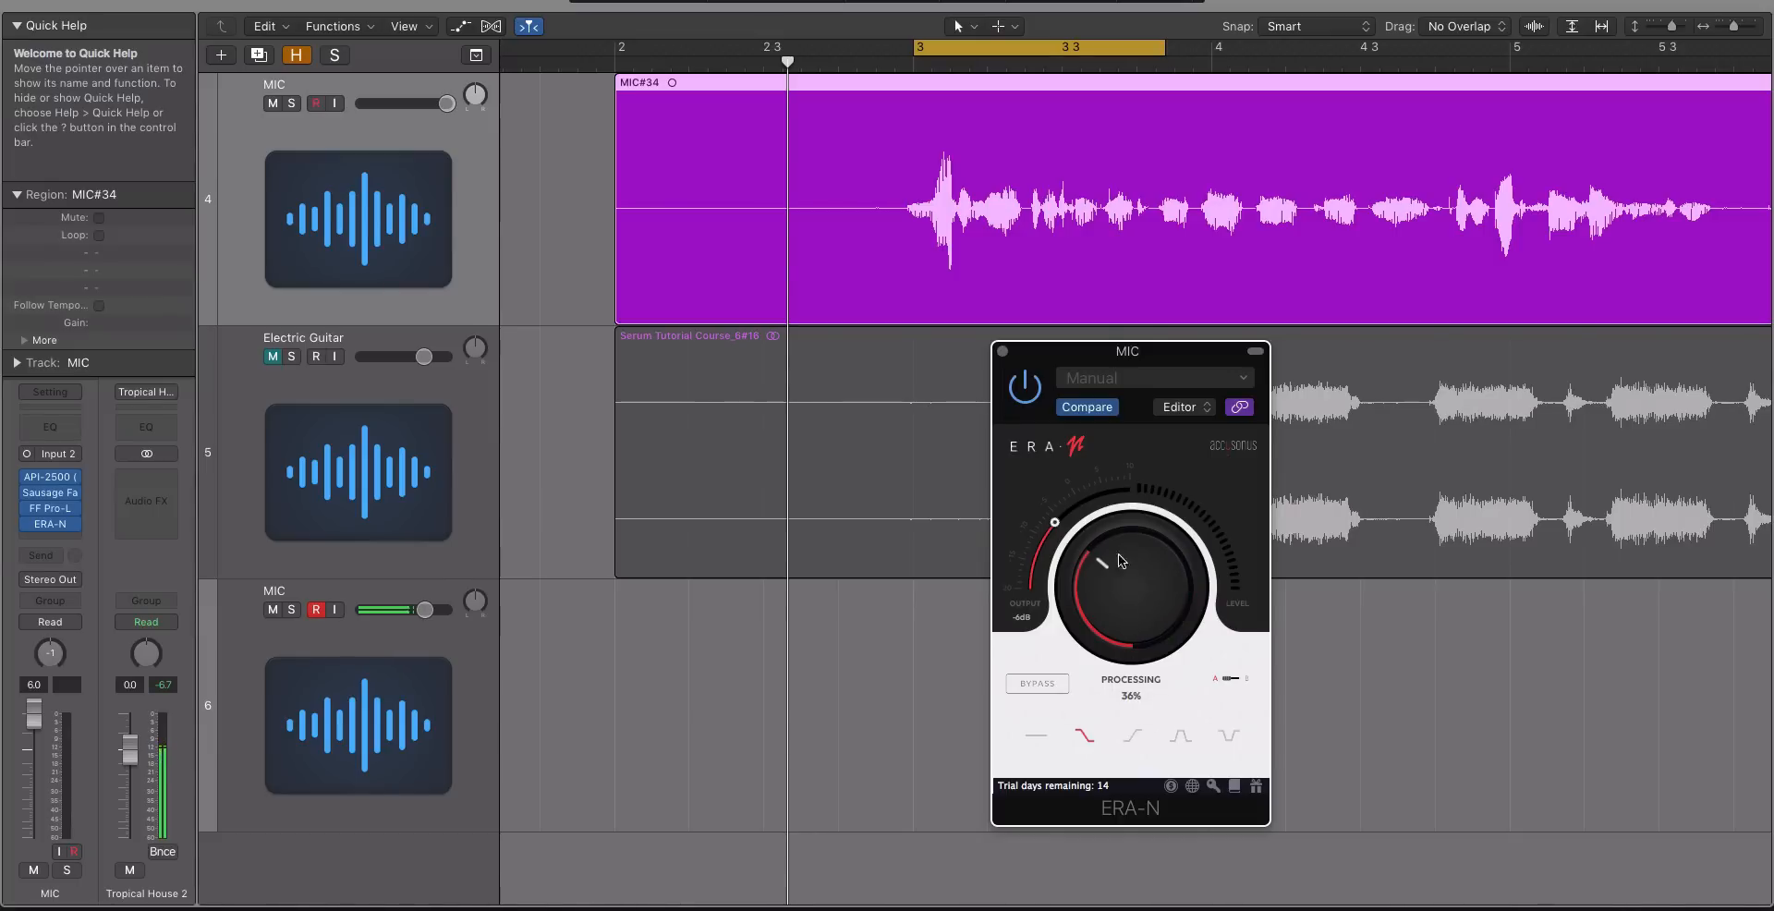
- Select the ascending frequency profile for the voice at 0% processing and toggle ERA-N off and on to compare
click(1133, 736)
drag(1128, 593, 1128, 580)
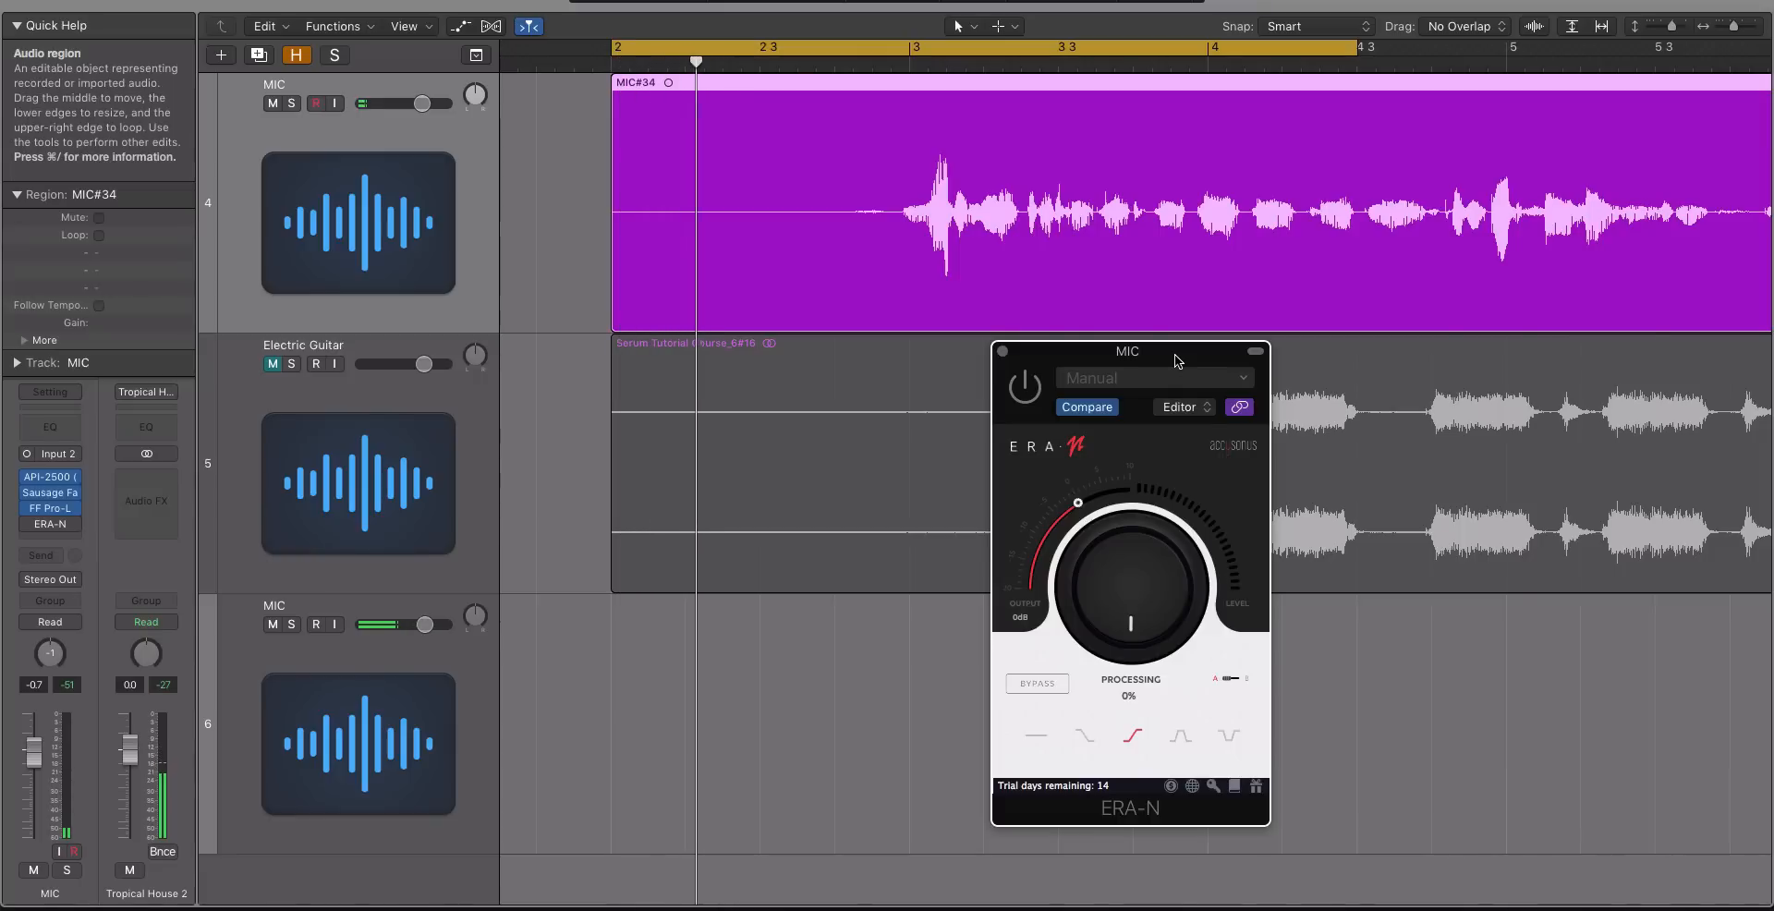
click(1024, 388)
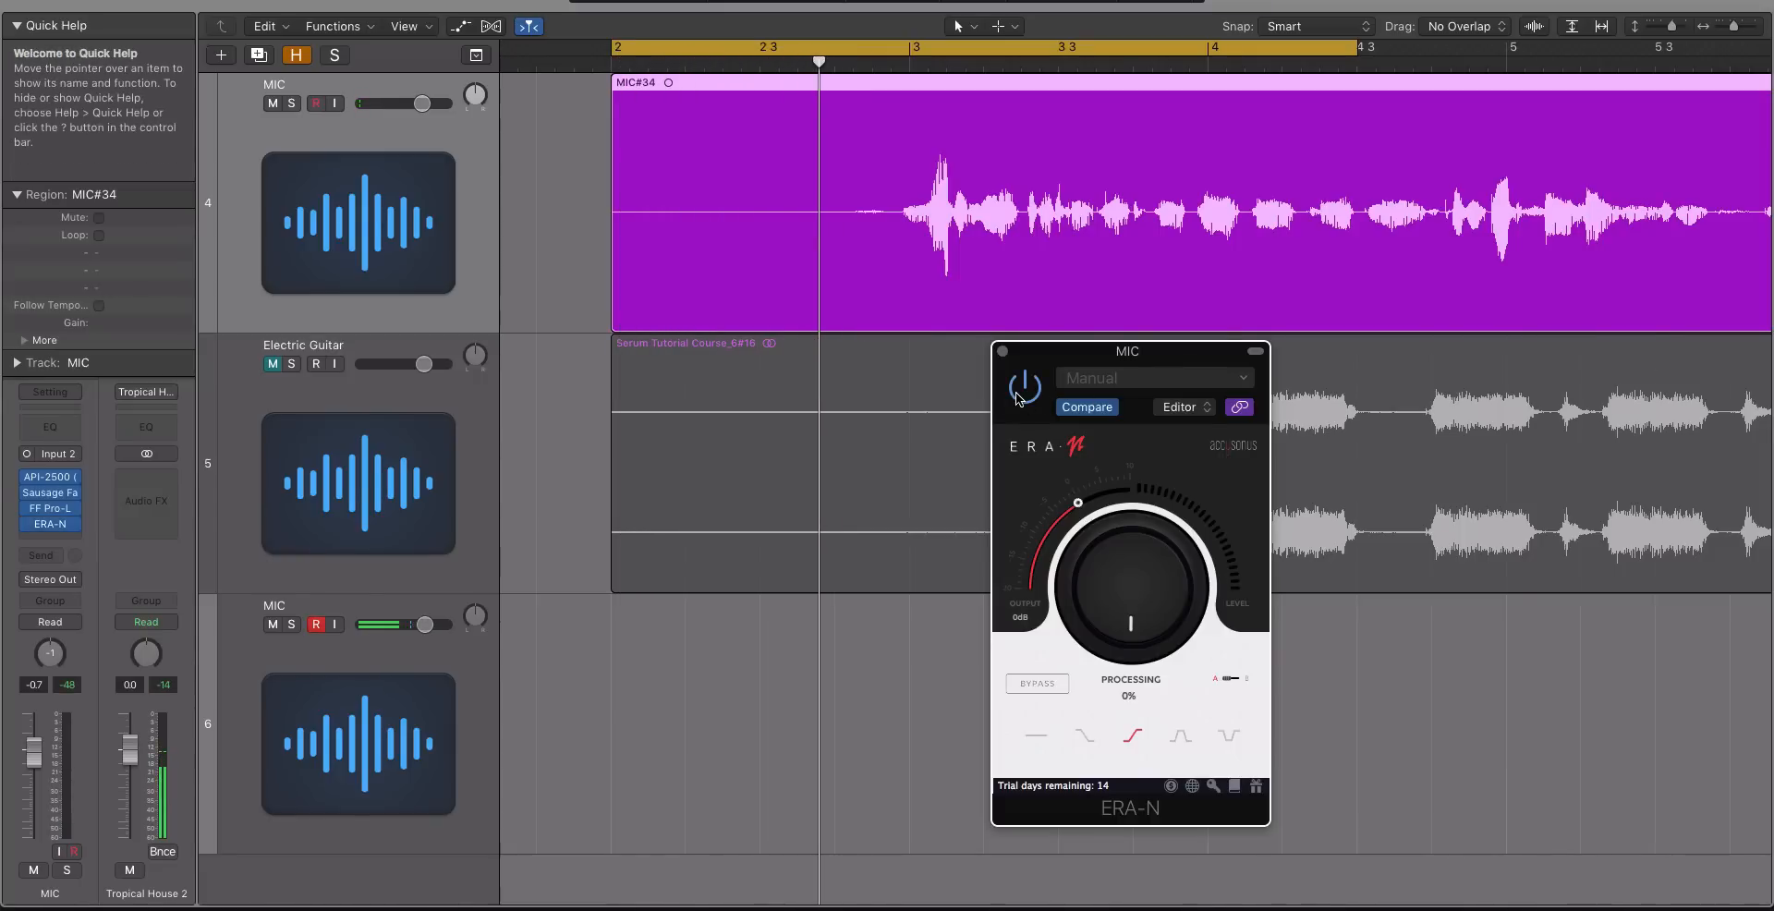
click(1031, 400)
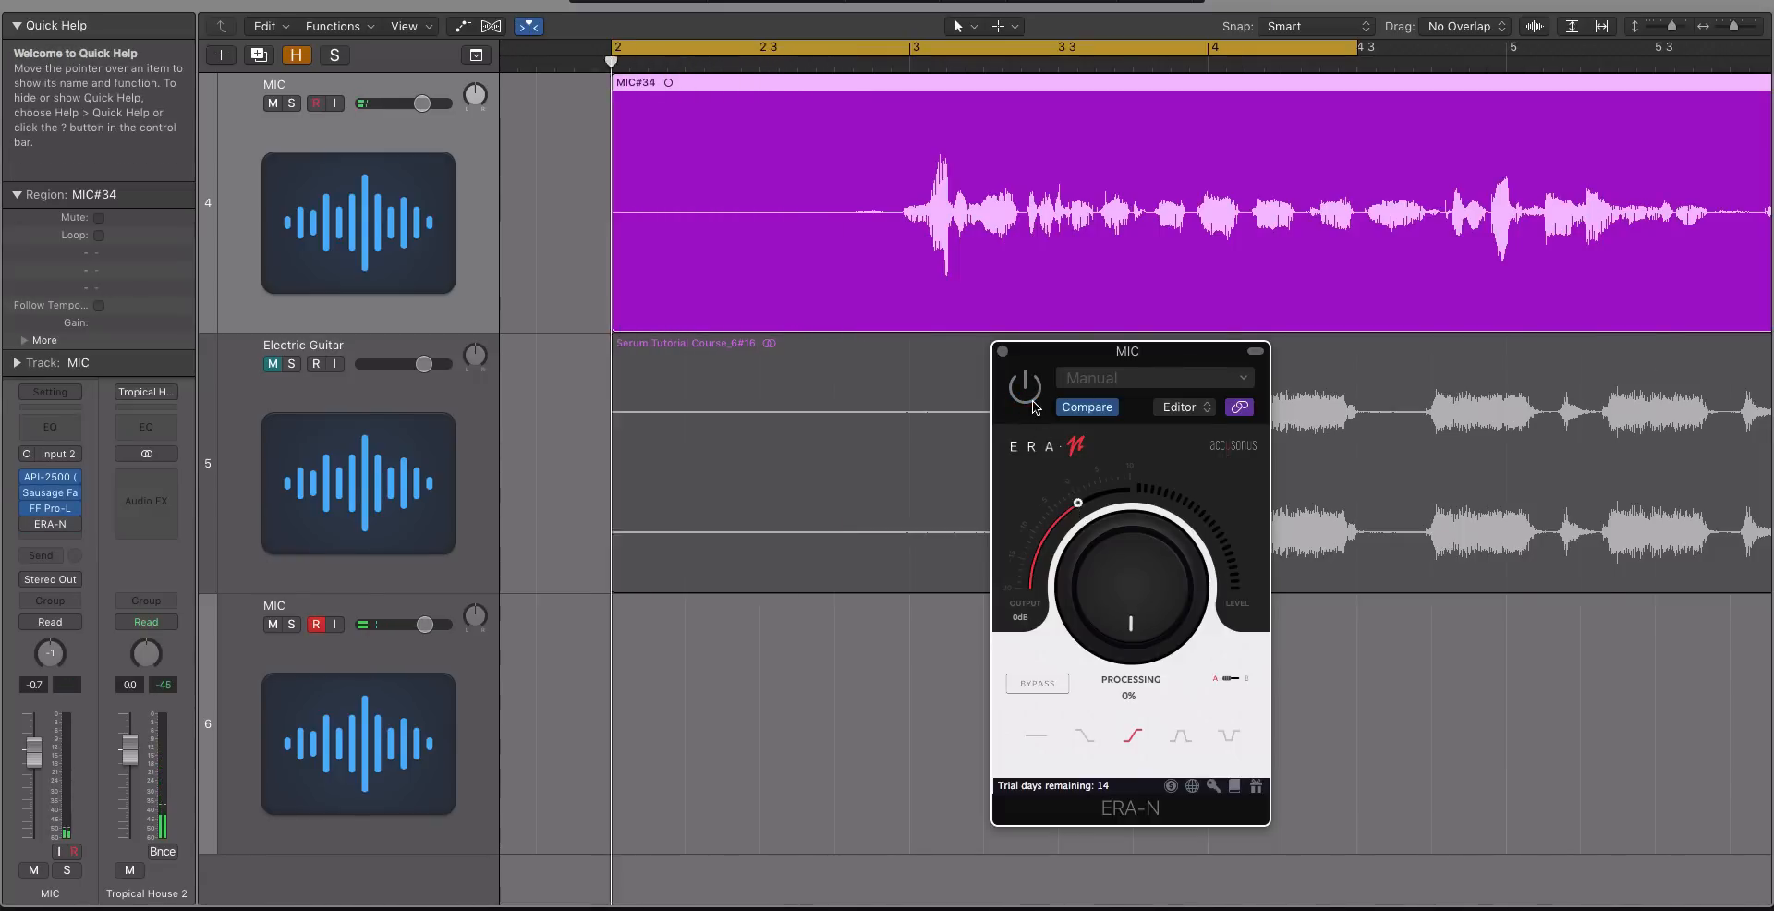
click(1032, 401)
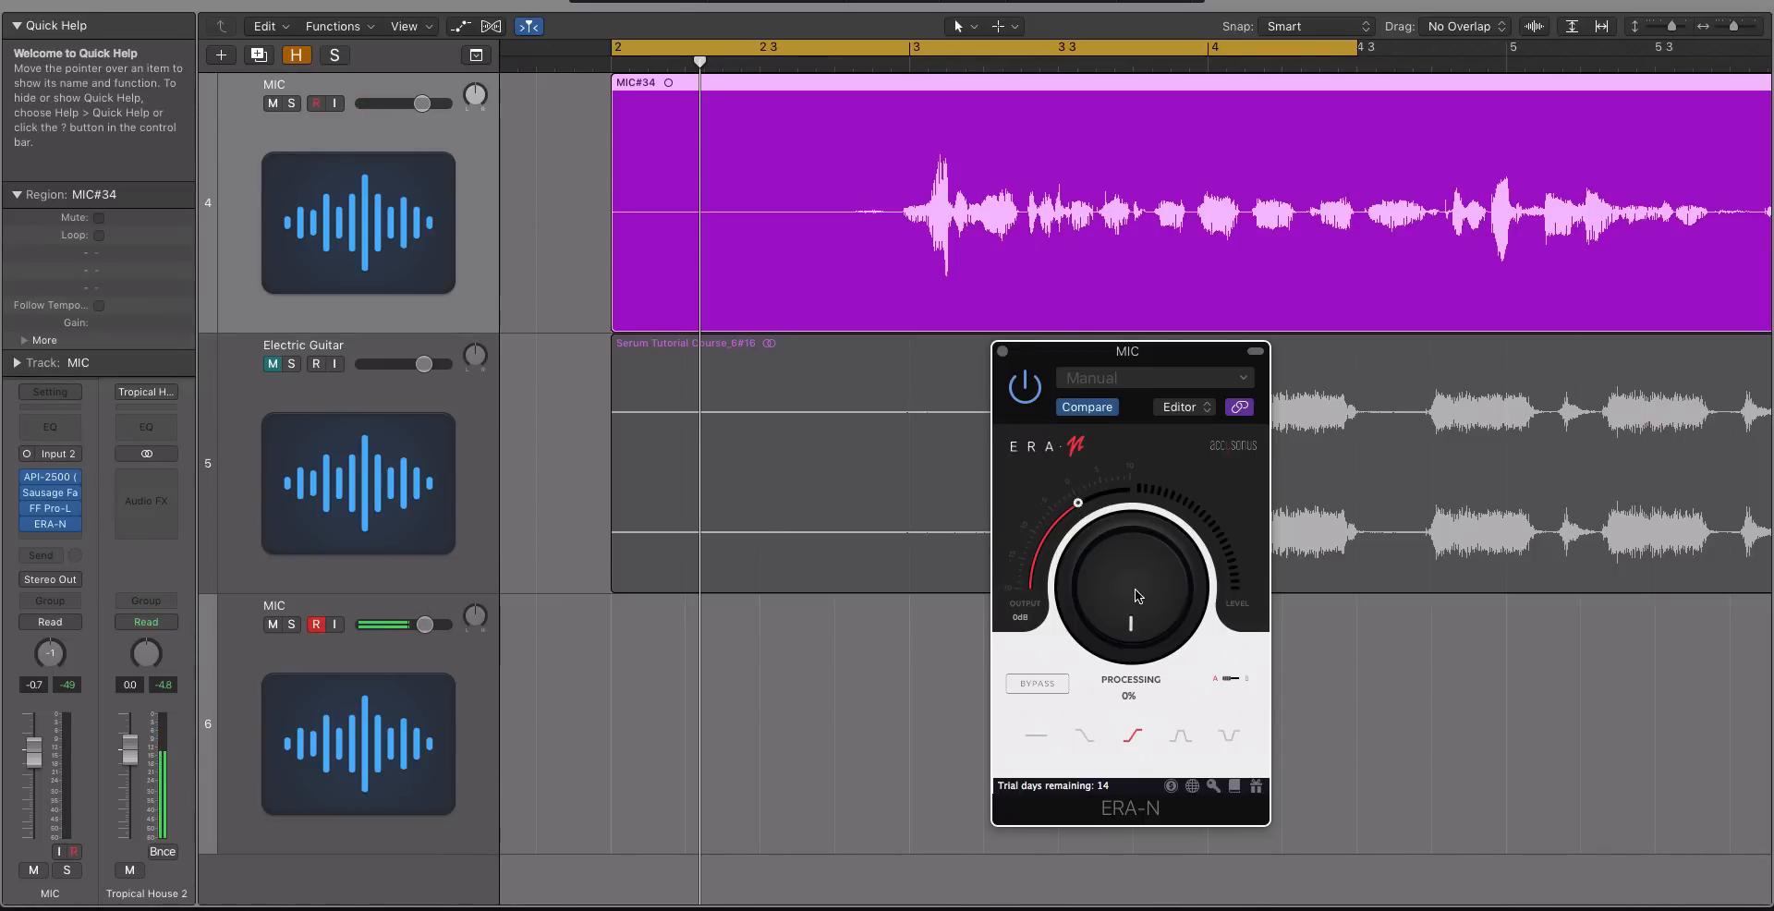
- Set the ascending profile's processing to 40% and compare the voice playback with ERA-N disabled and enabled
click(1025, 390)
key(space)
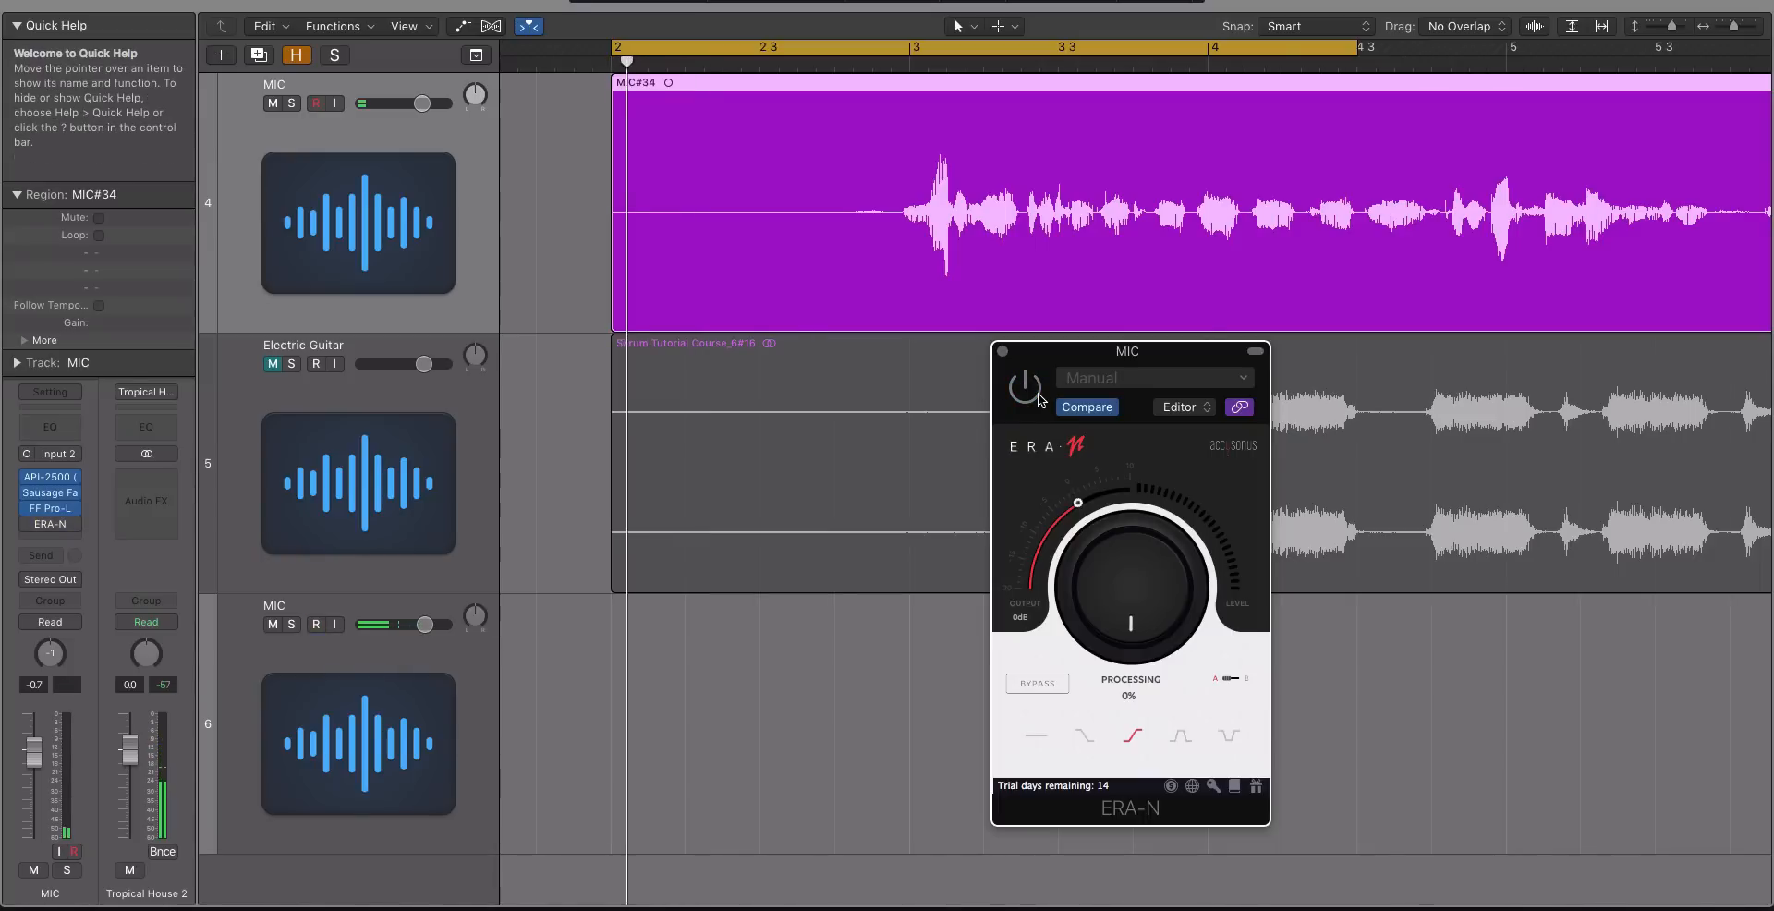
click(1026, 390)
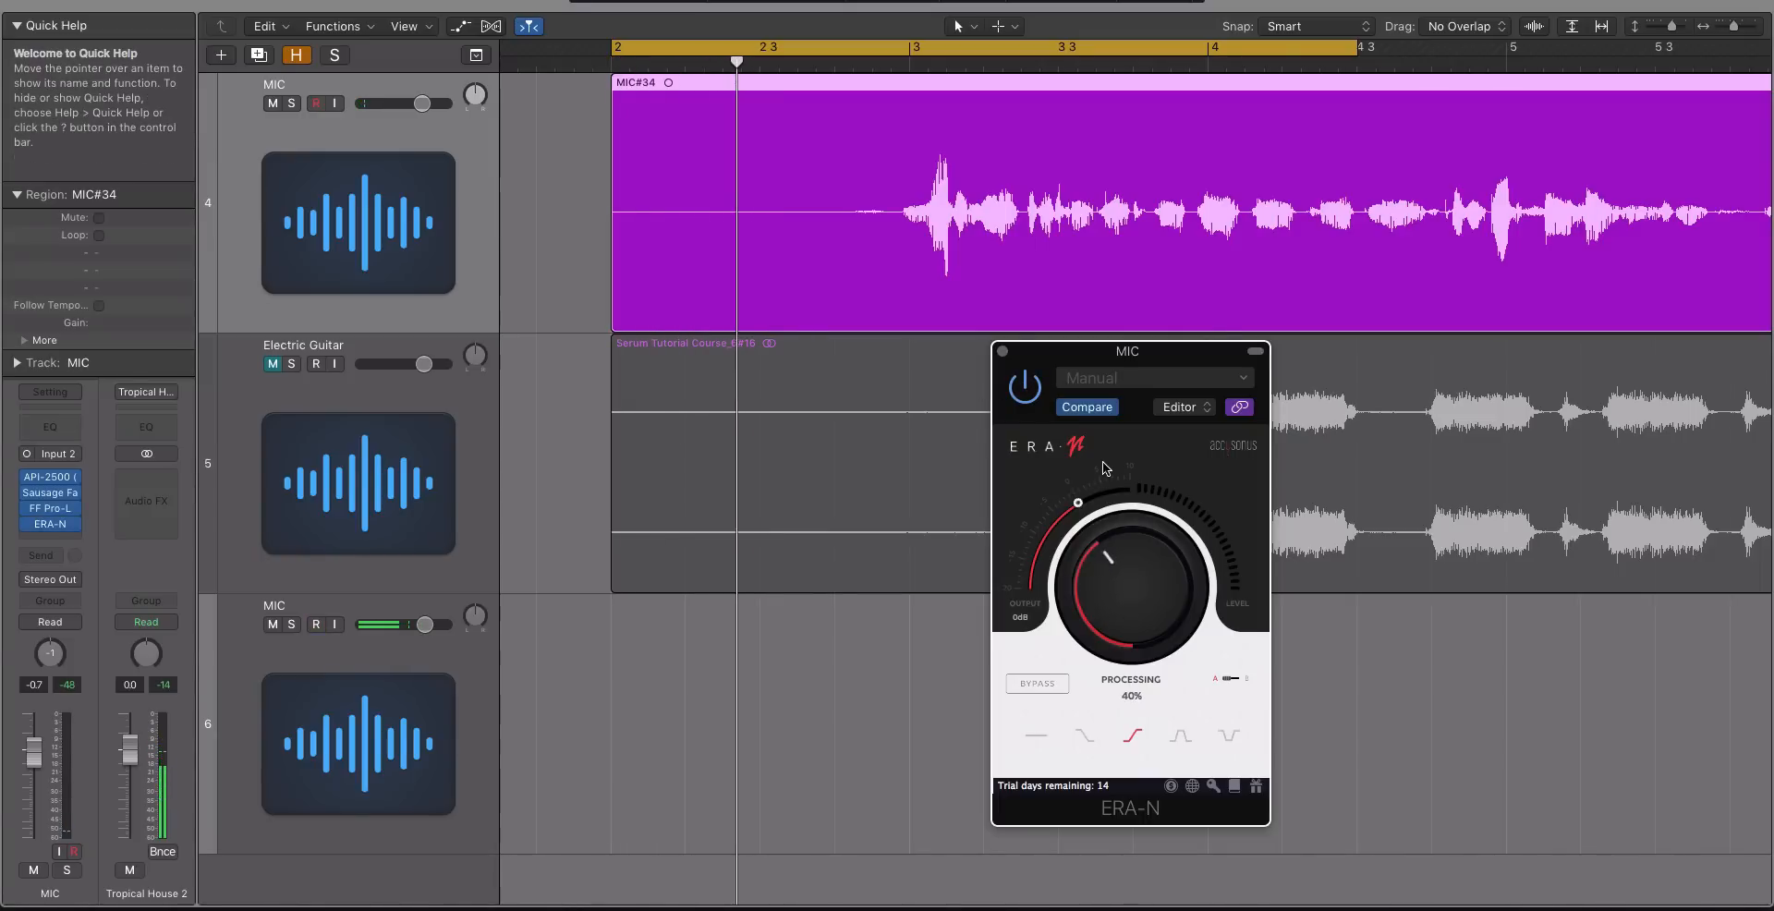
click(1026, 390)
key(space)
key(space)
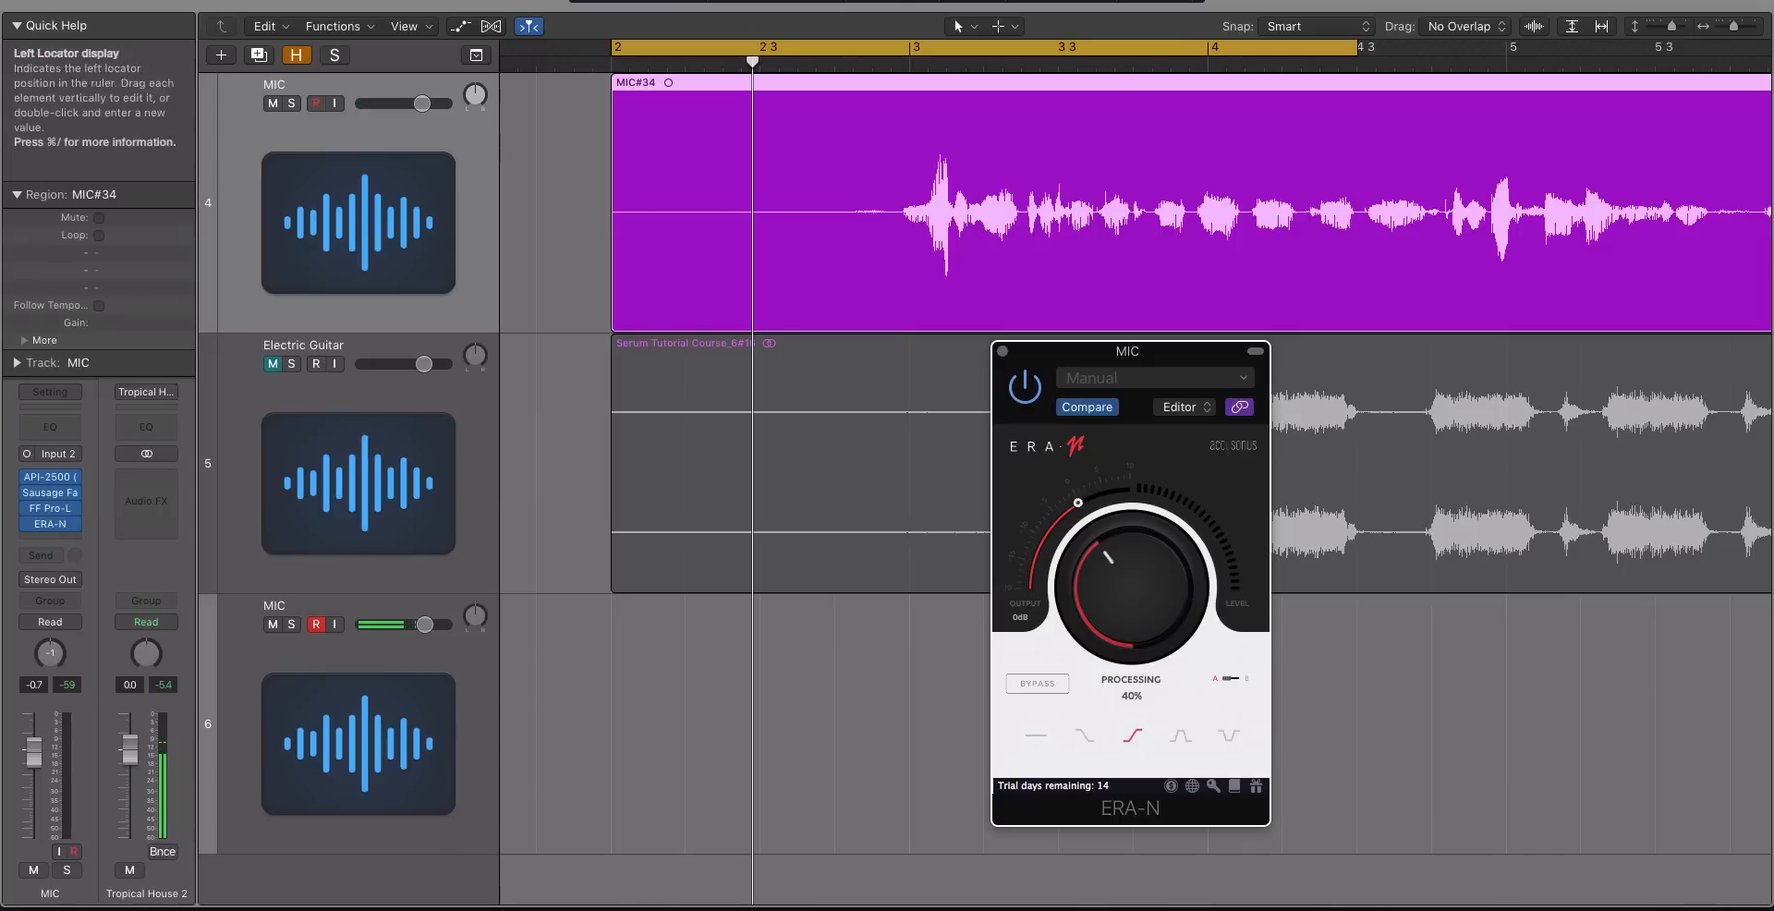
- Switch to the Electric Guitar region with the voice track muted instead, and turn off the guitar's ERA-N plug-in
scroll(928, 81, left, 3)
scroll(928, 81, down, 6)
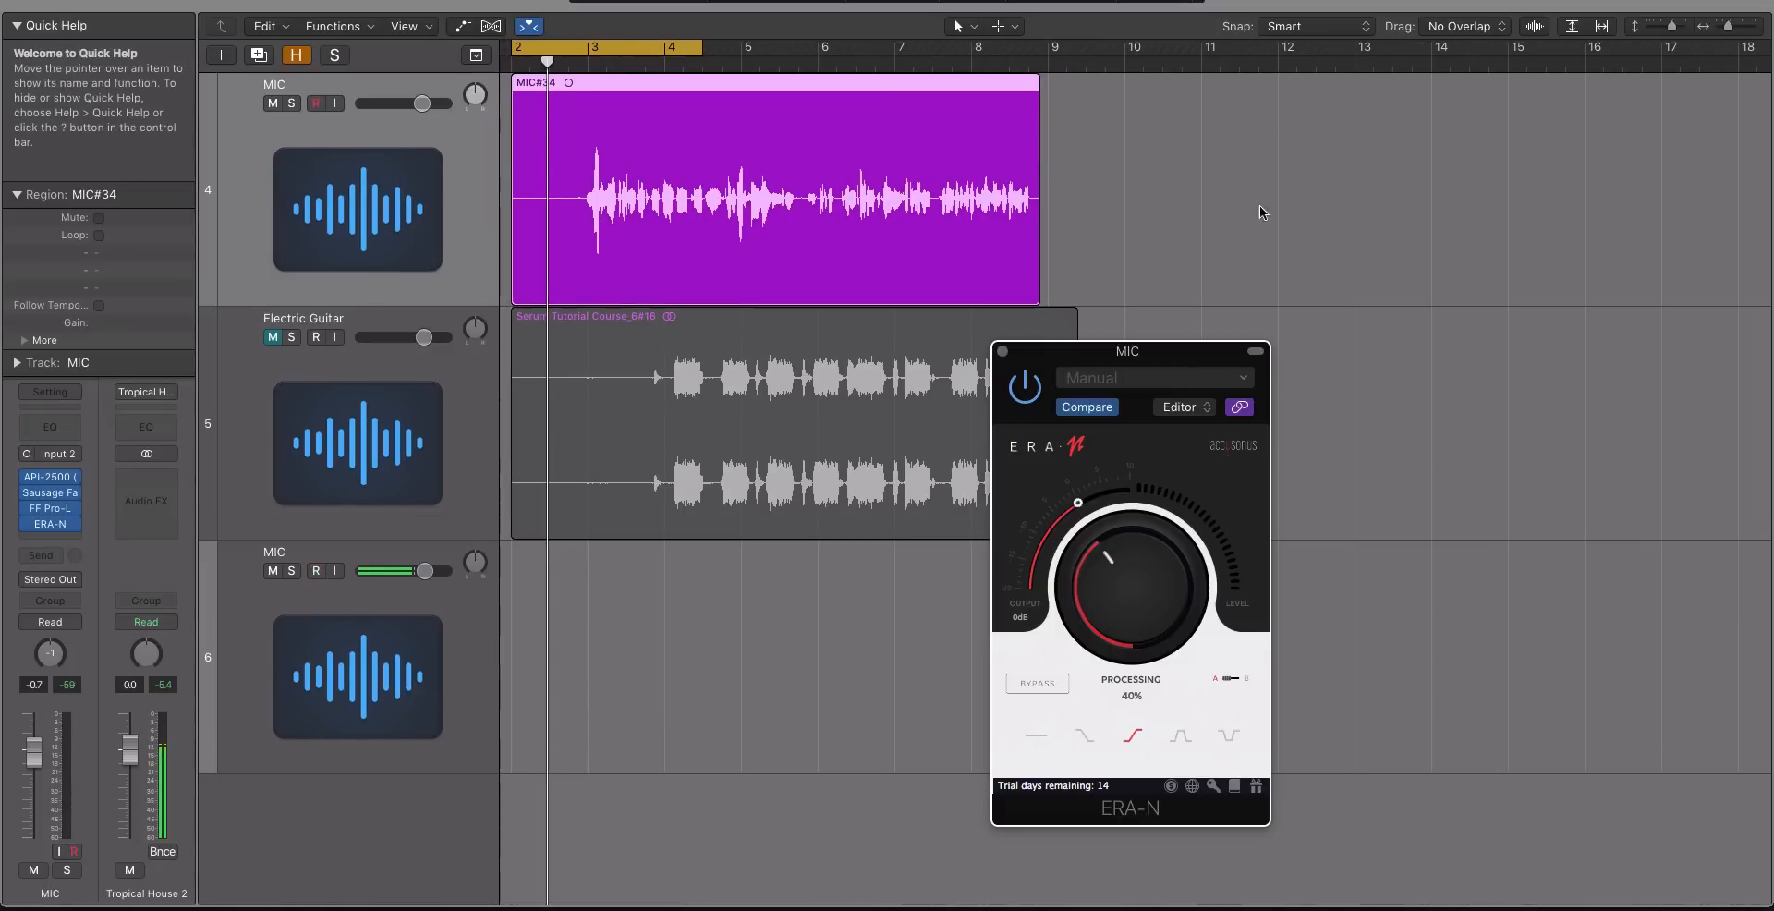
click(749, 454)
scroll(607, 488, up, 6)
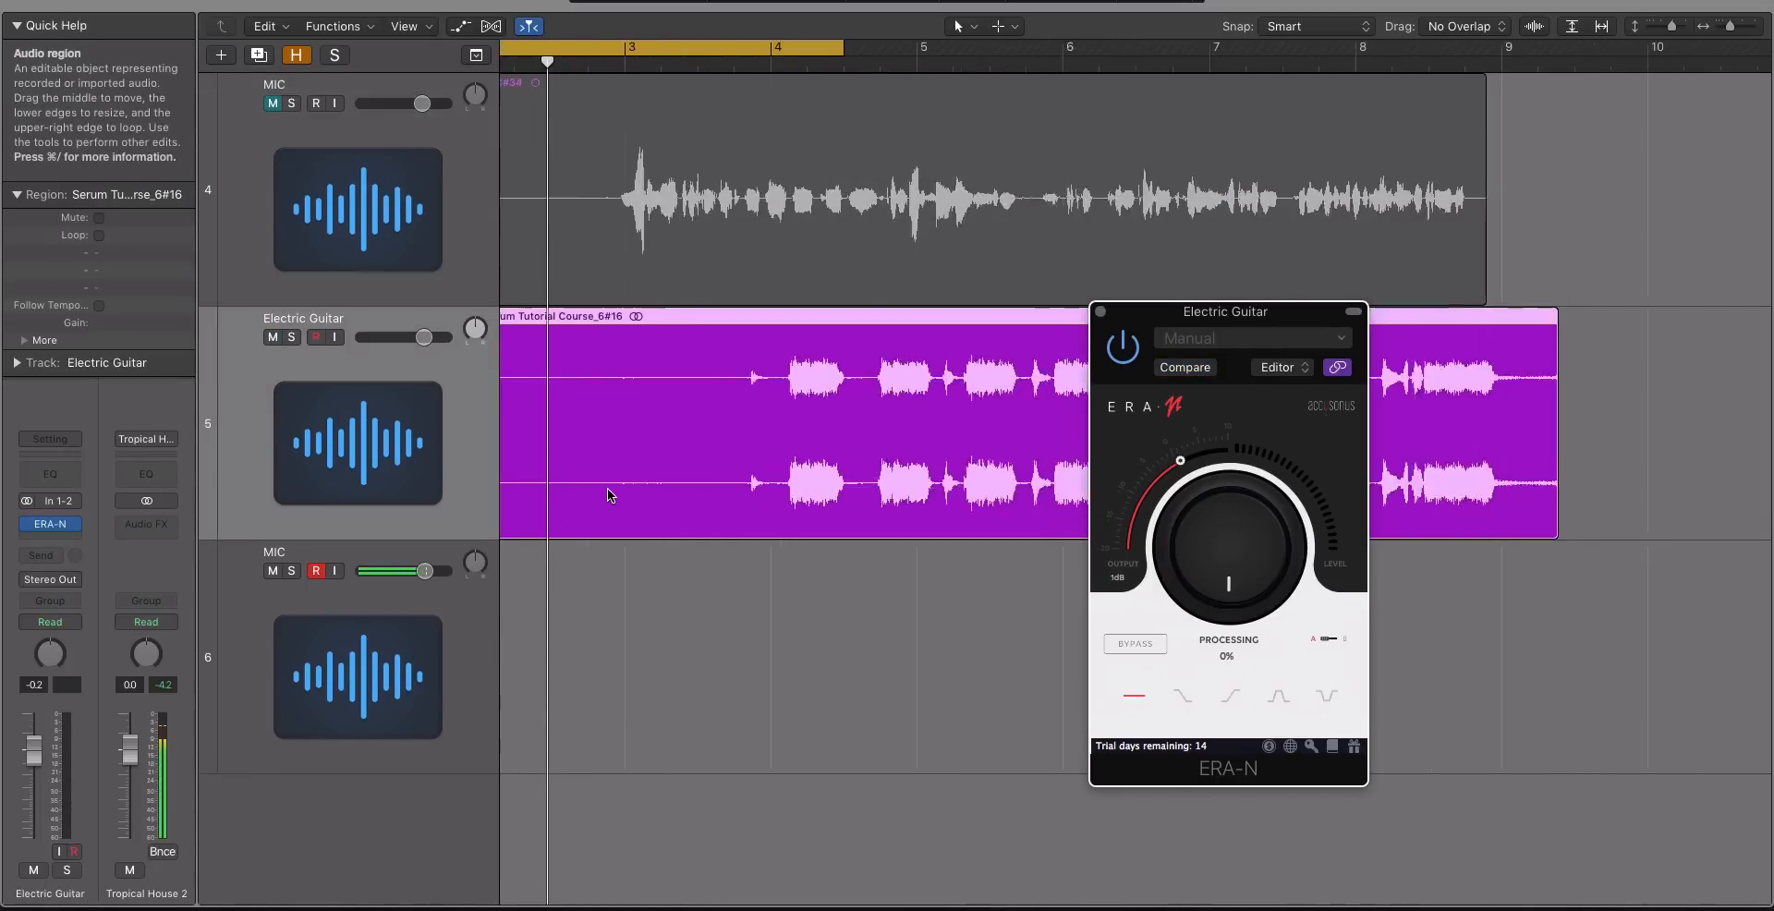
scroll(608, 488, left, 1)
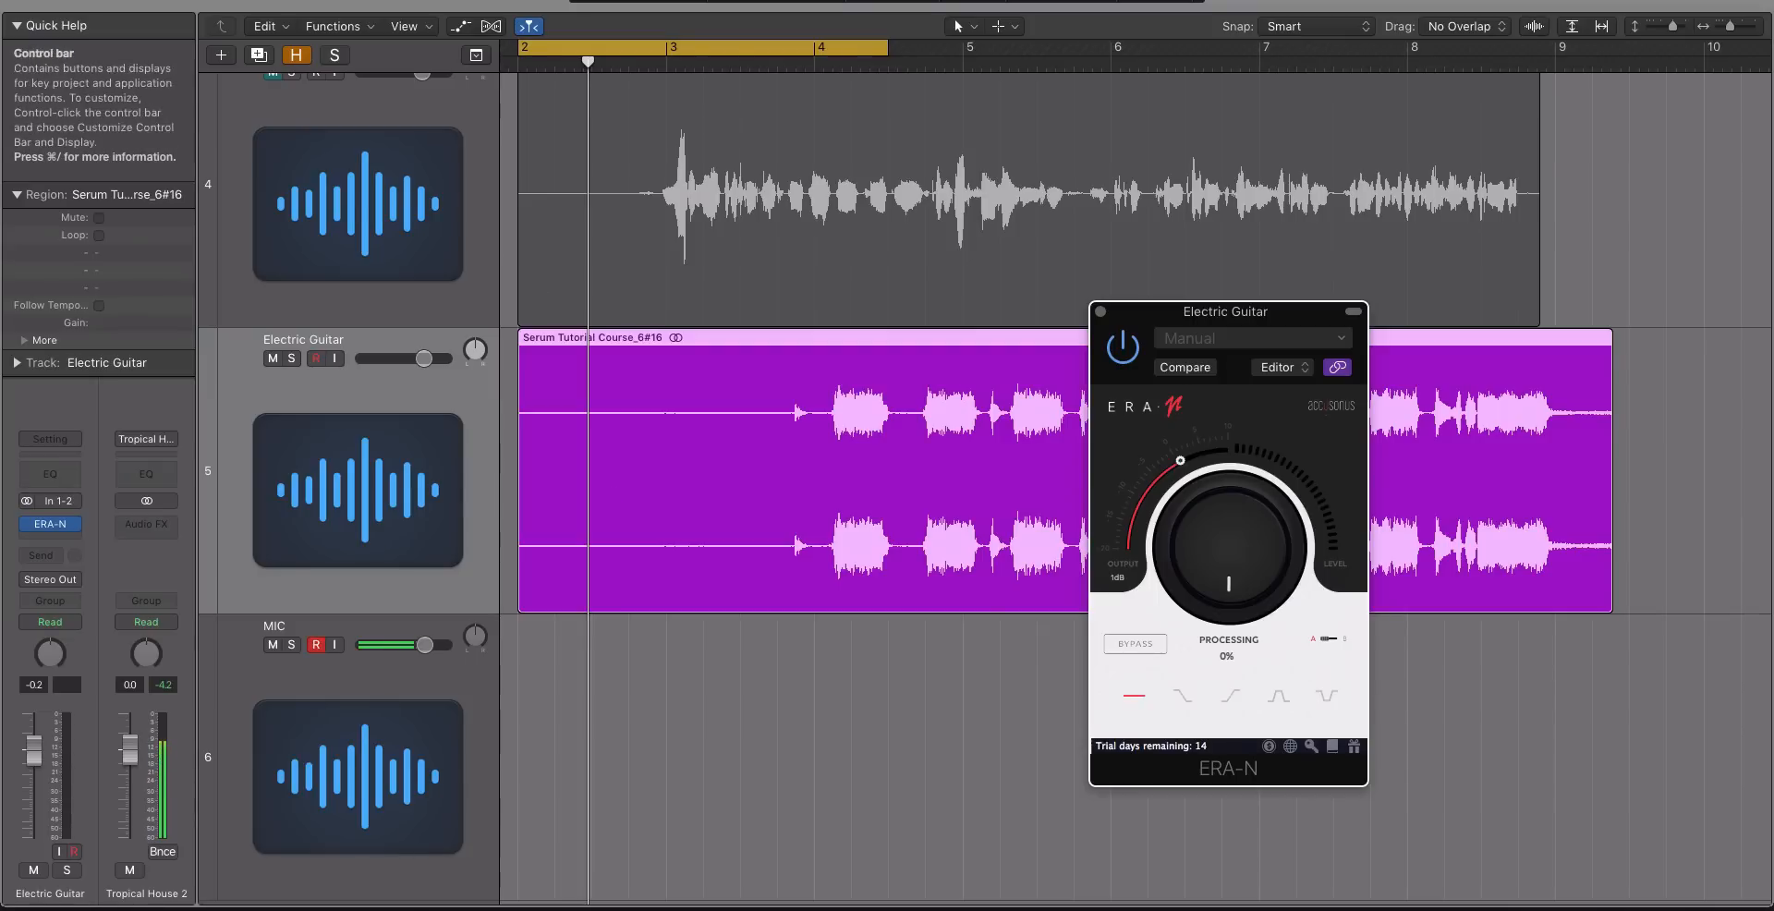
click(734, 48)
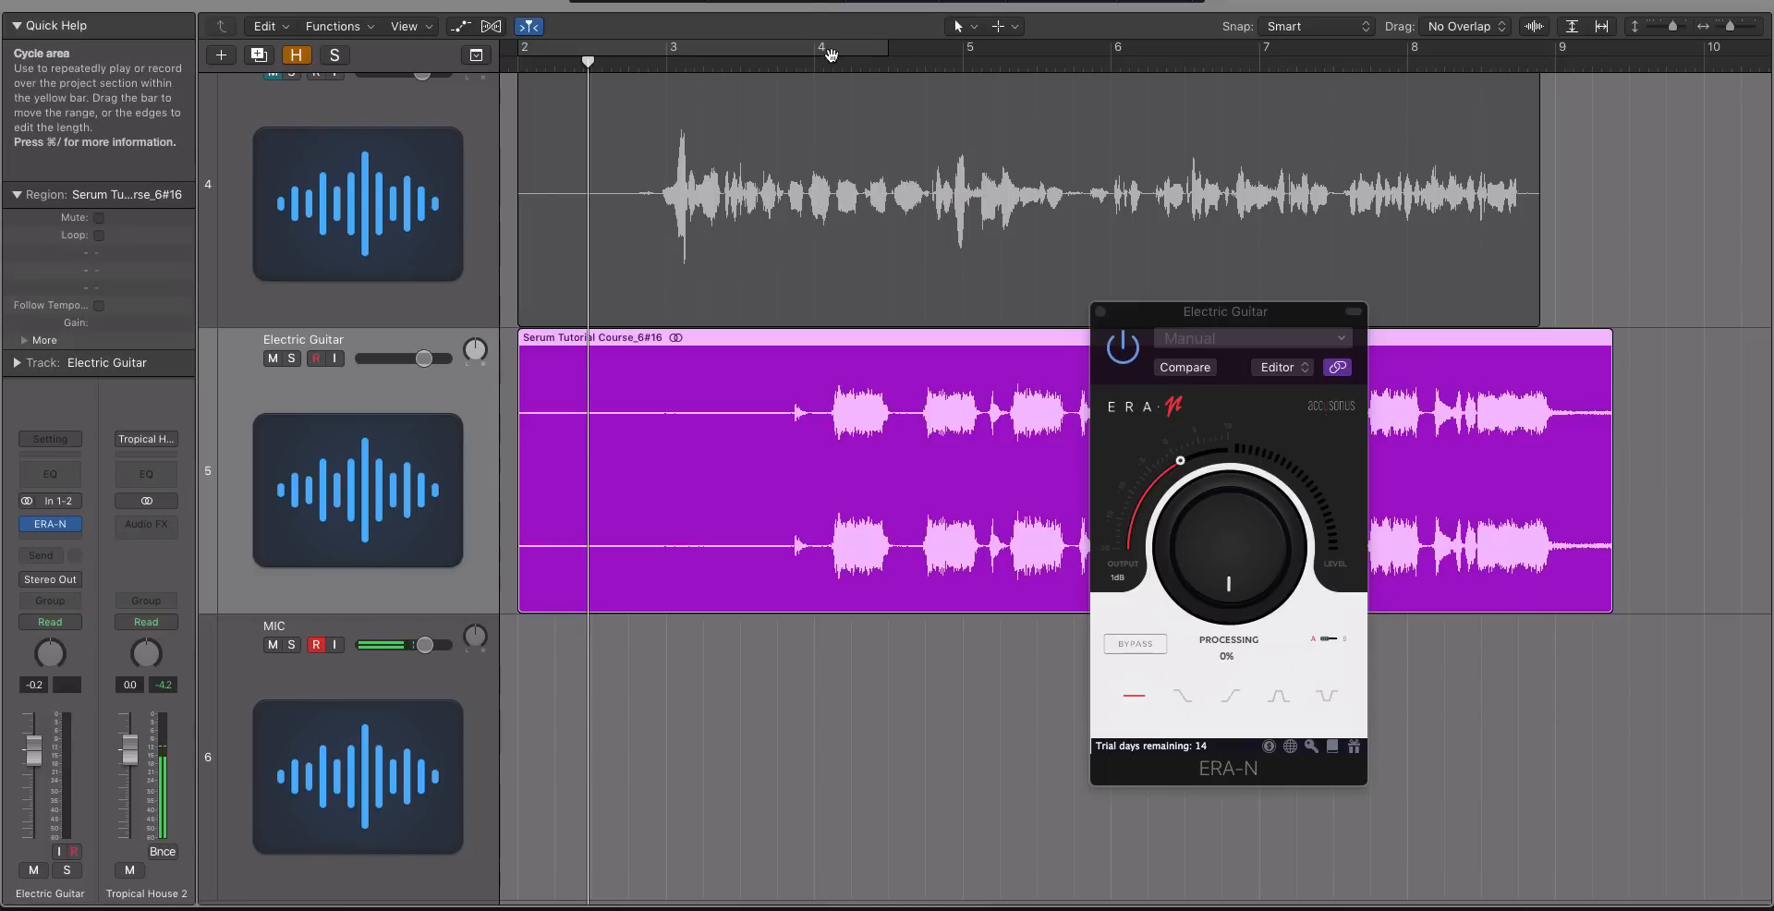
scroll(831, 56, left, 2)
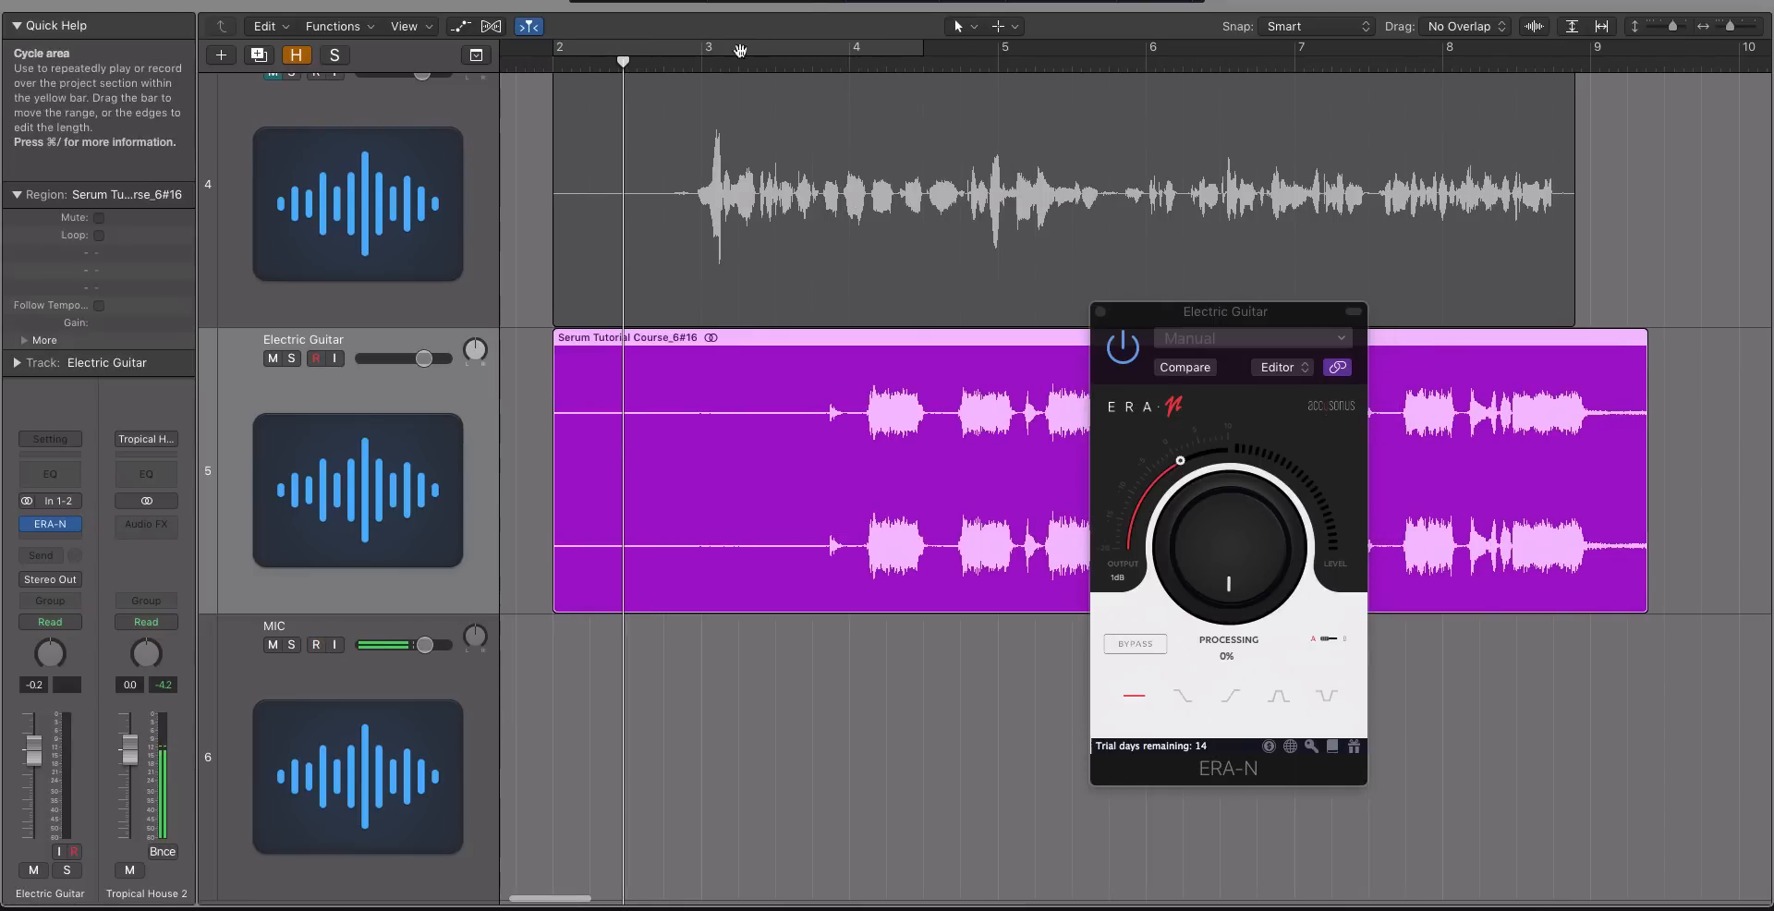
click(1123, 347)
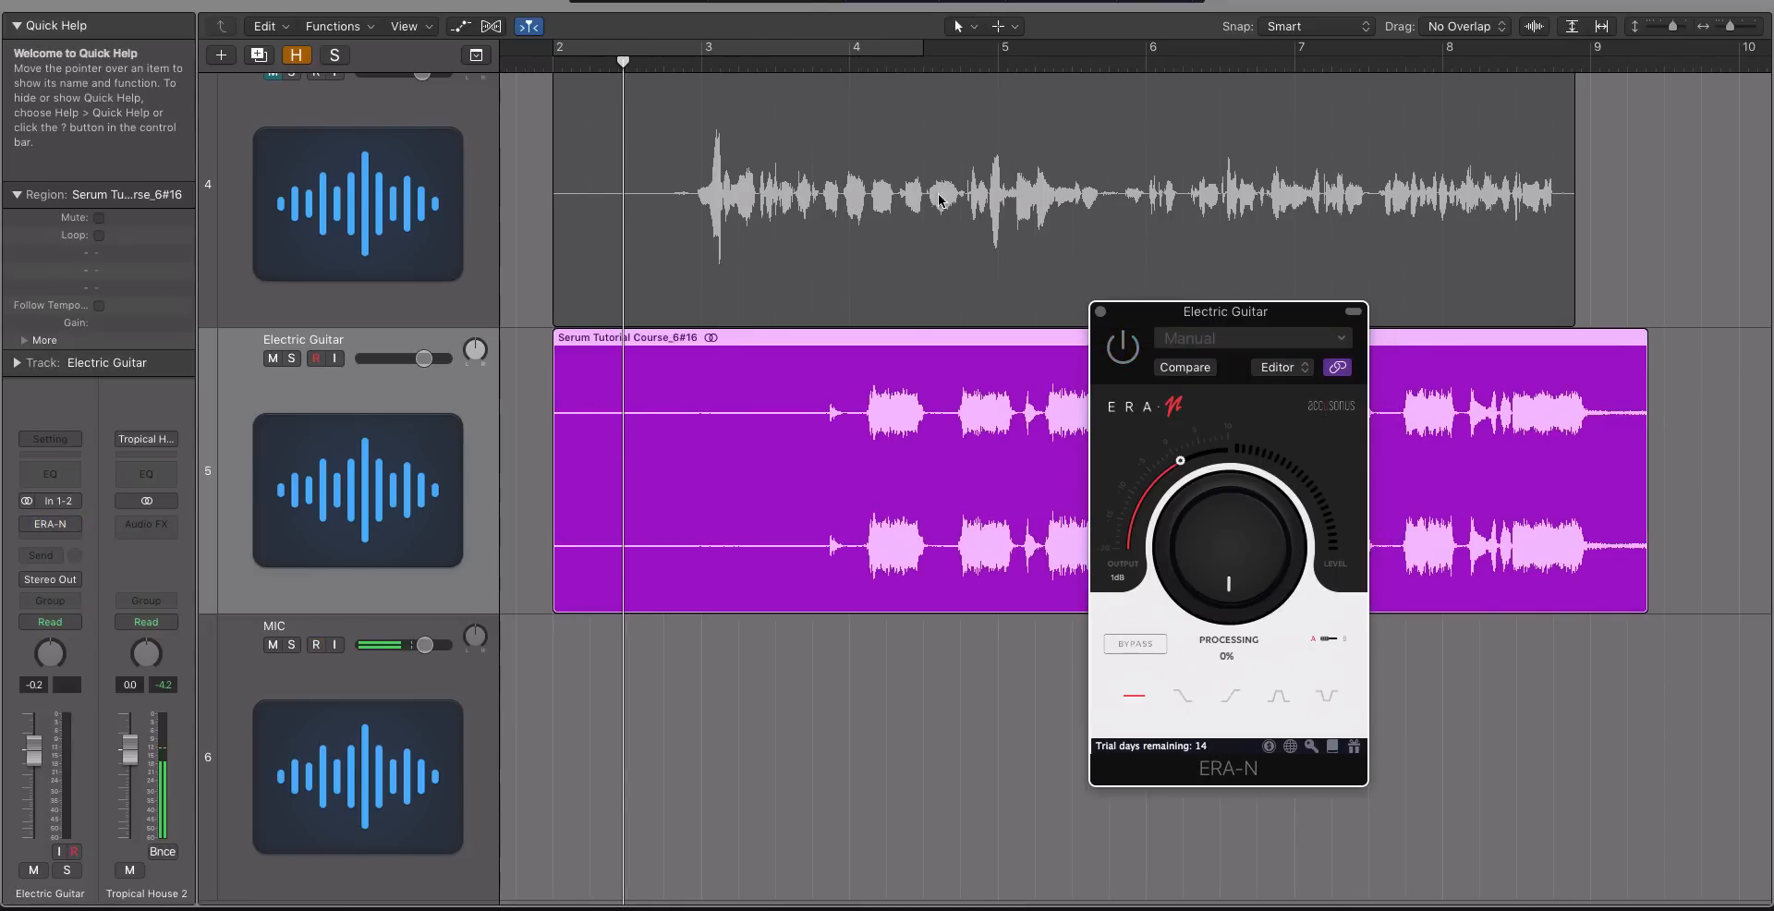
- Enable a cycle range from bar 2 to between bars 9 and 10, and play the unprocessed guitar
click(573, 51)
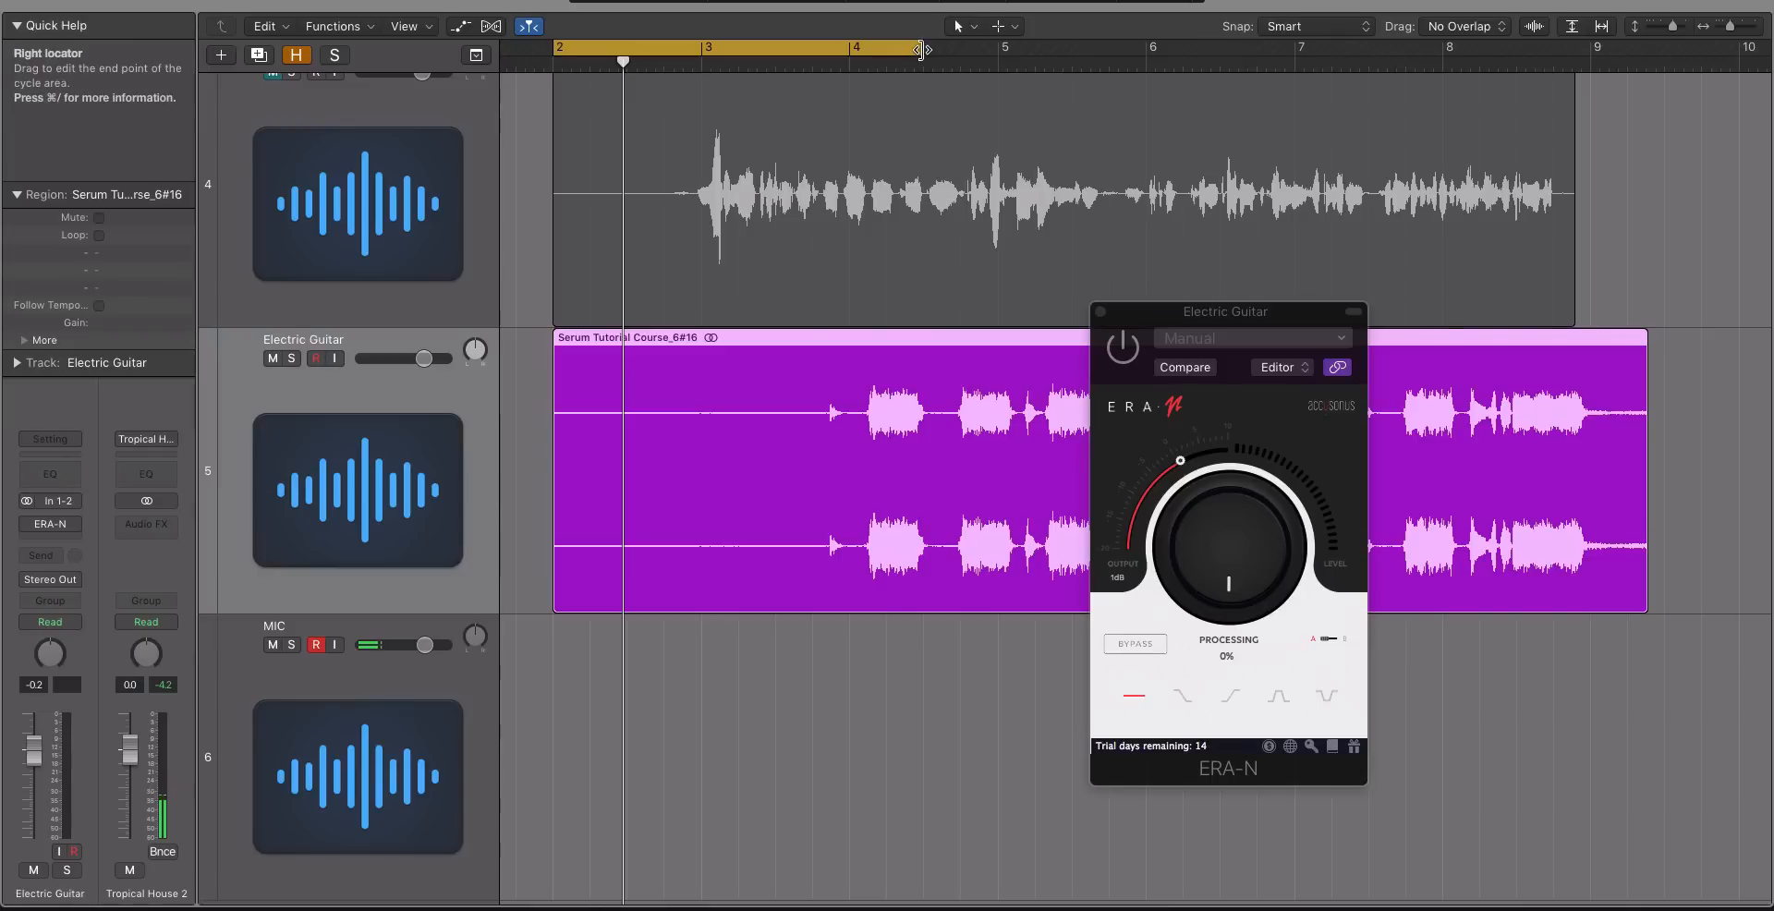
drag(923, 46, 1702, 46)
key(space)
click(273, 644)
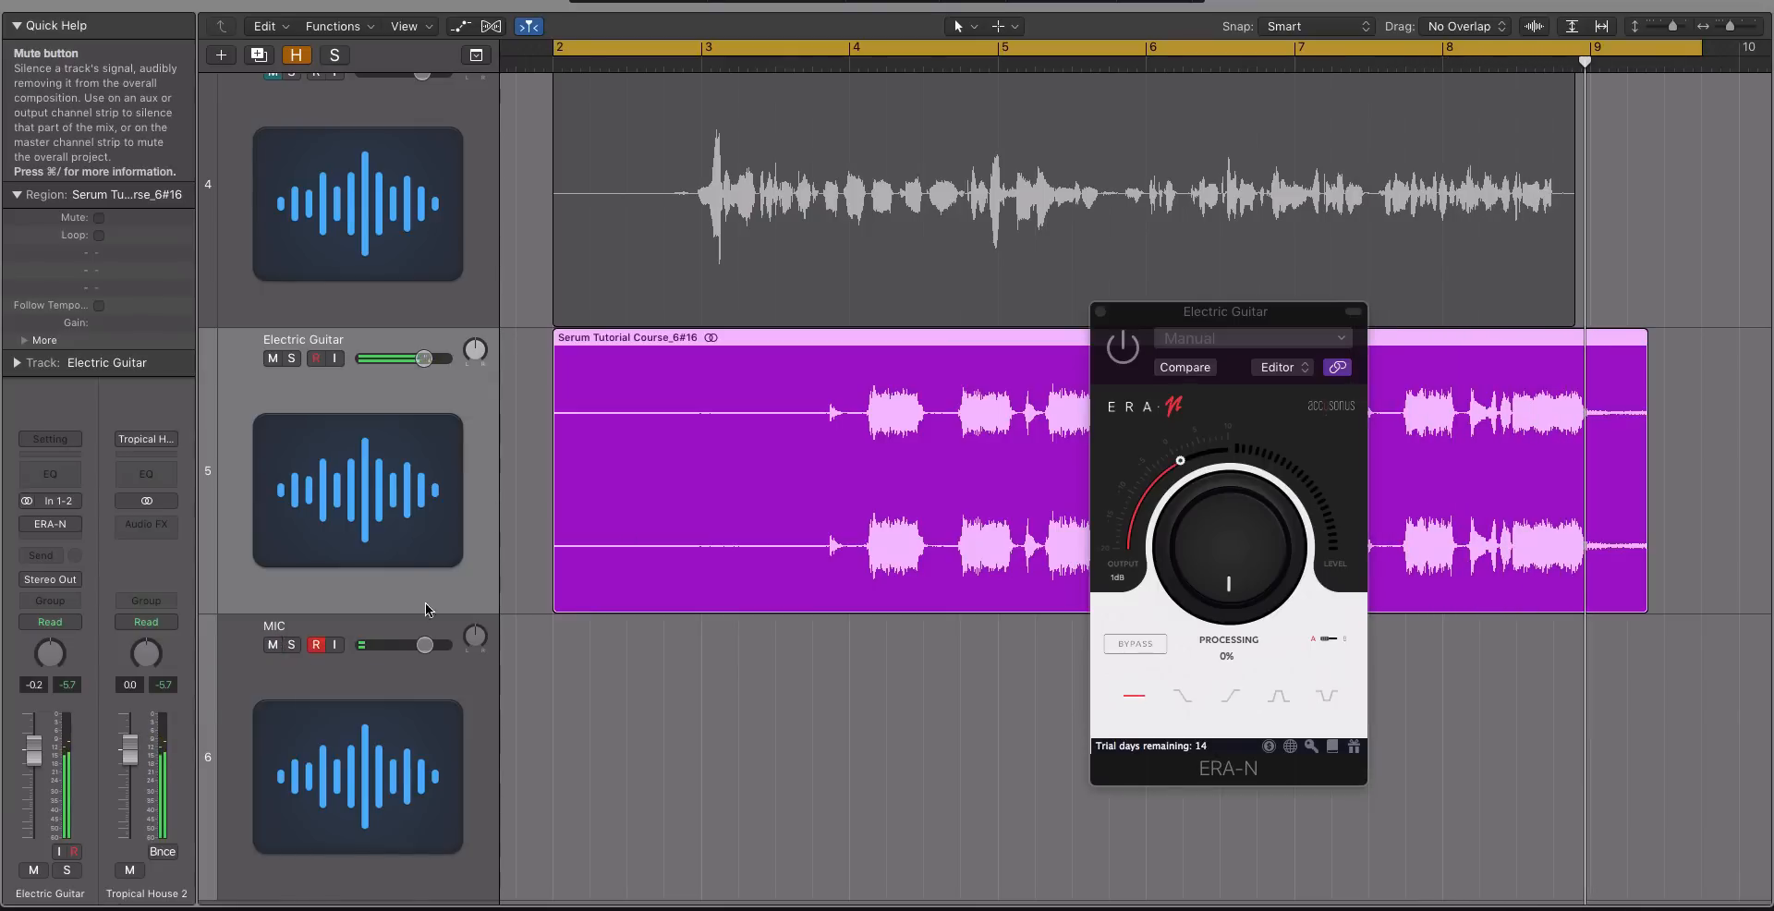
- Turn on the guitar's ERA-N and vary the flat-profile processing during playback, ending at 0%
click(1202, 327)
drag(1202, 327, 1196, 385)
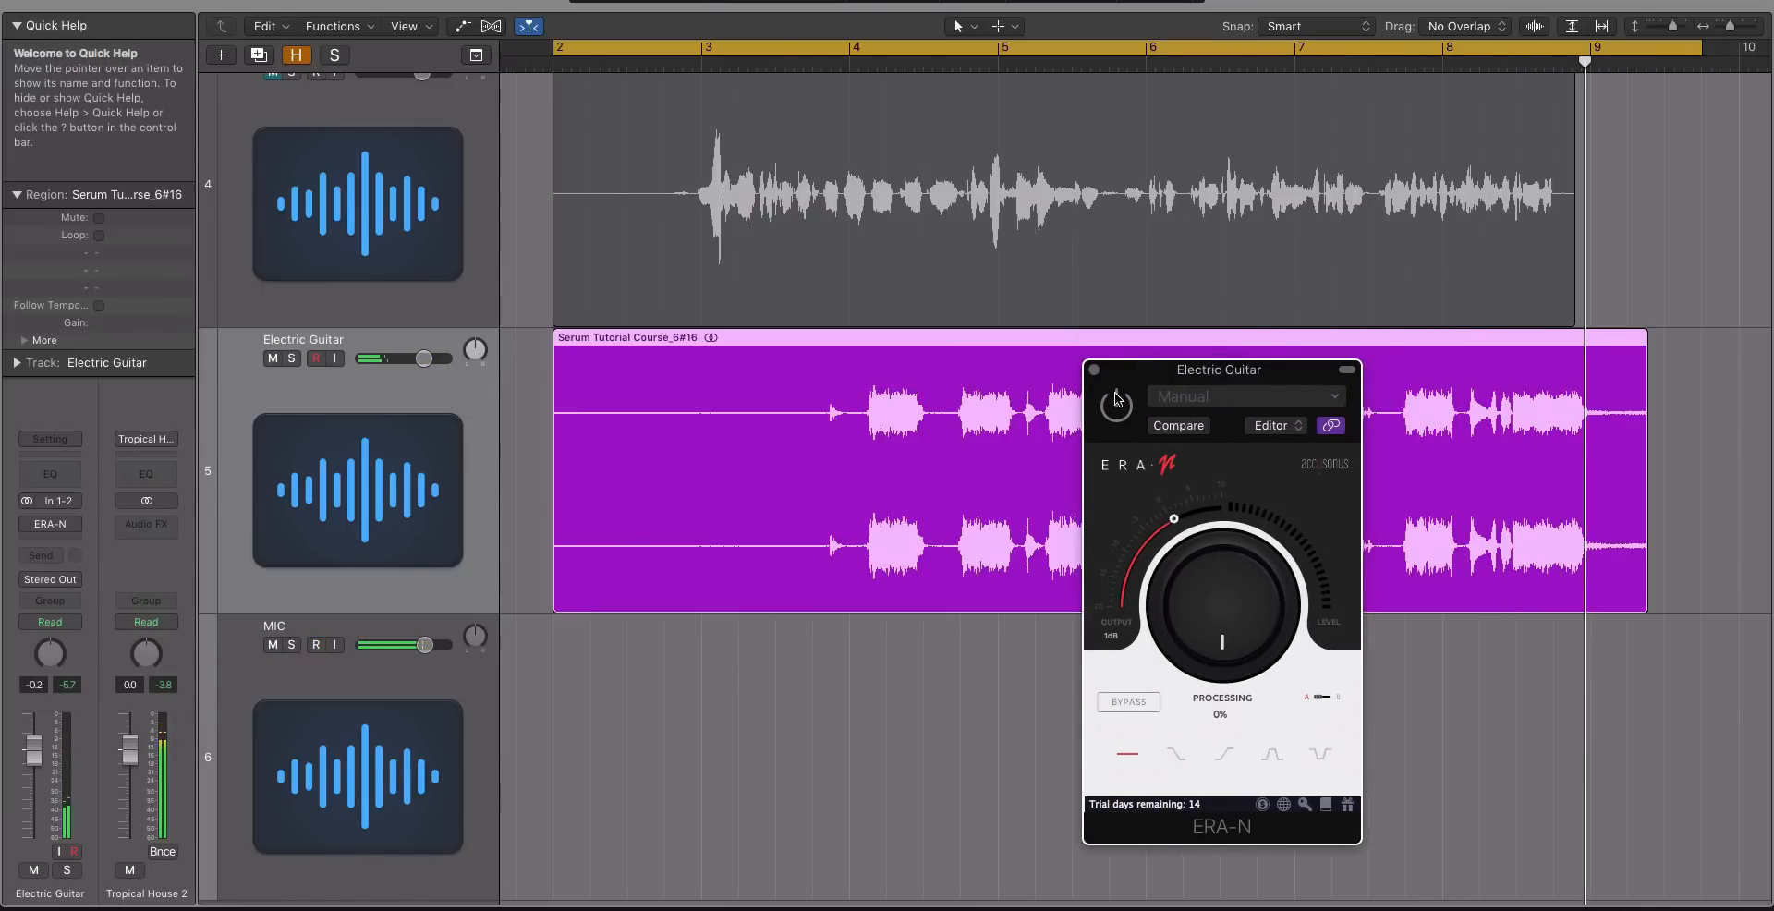
click(1120, 401)
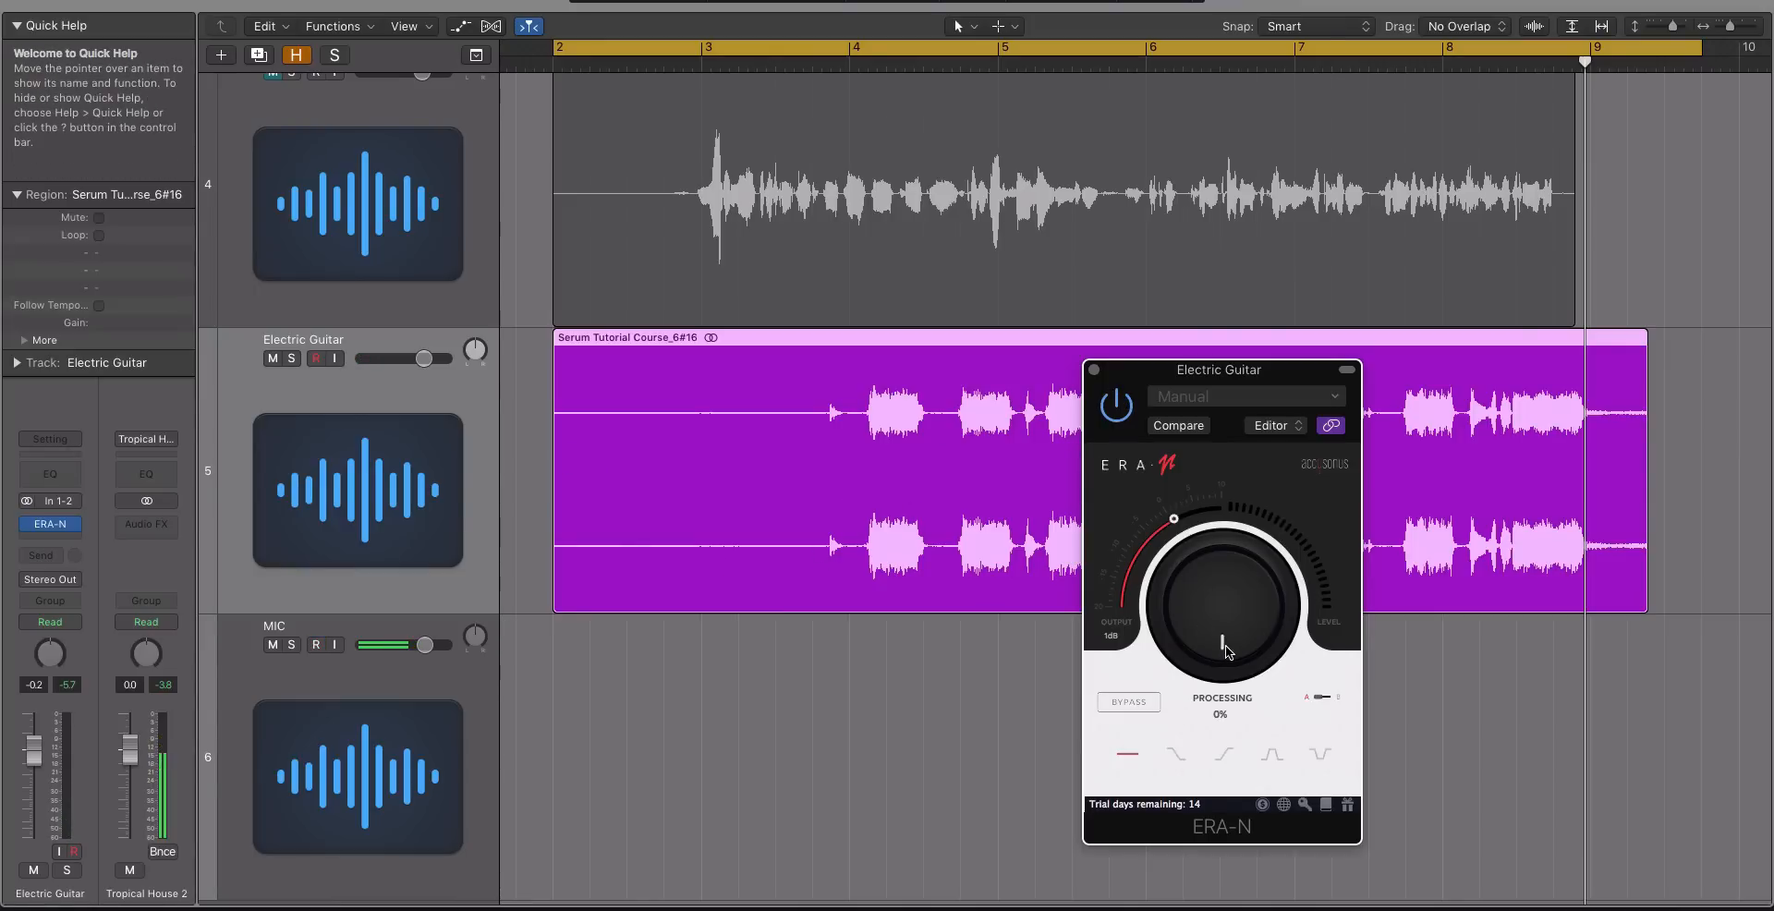
drag(1227, 651, 1220, 460)
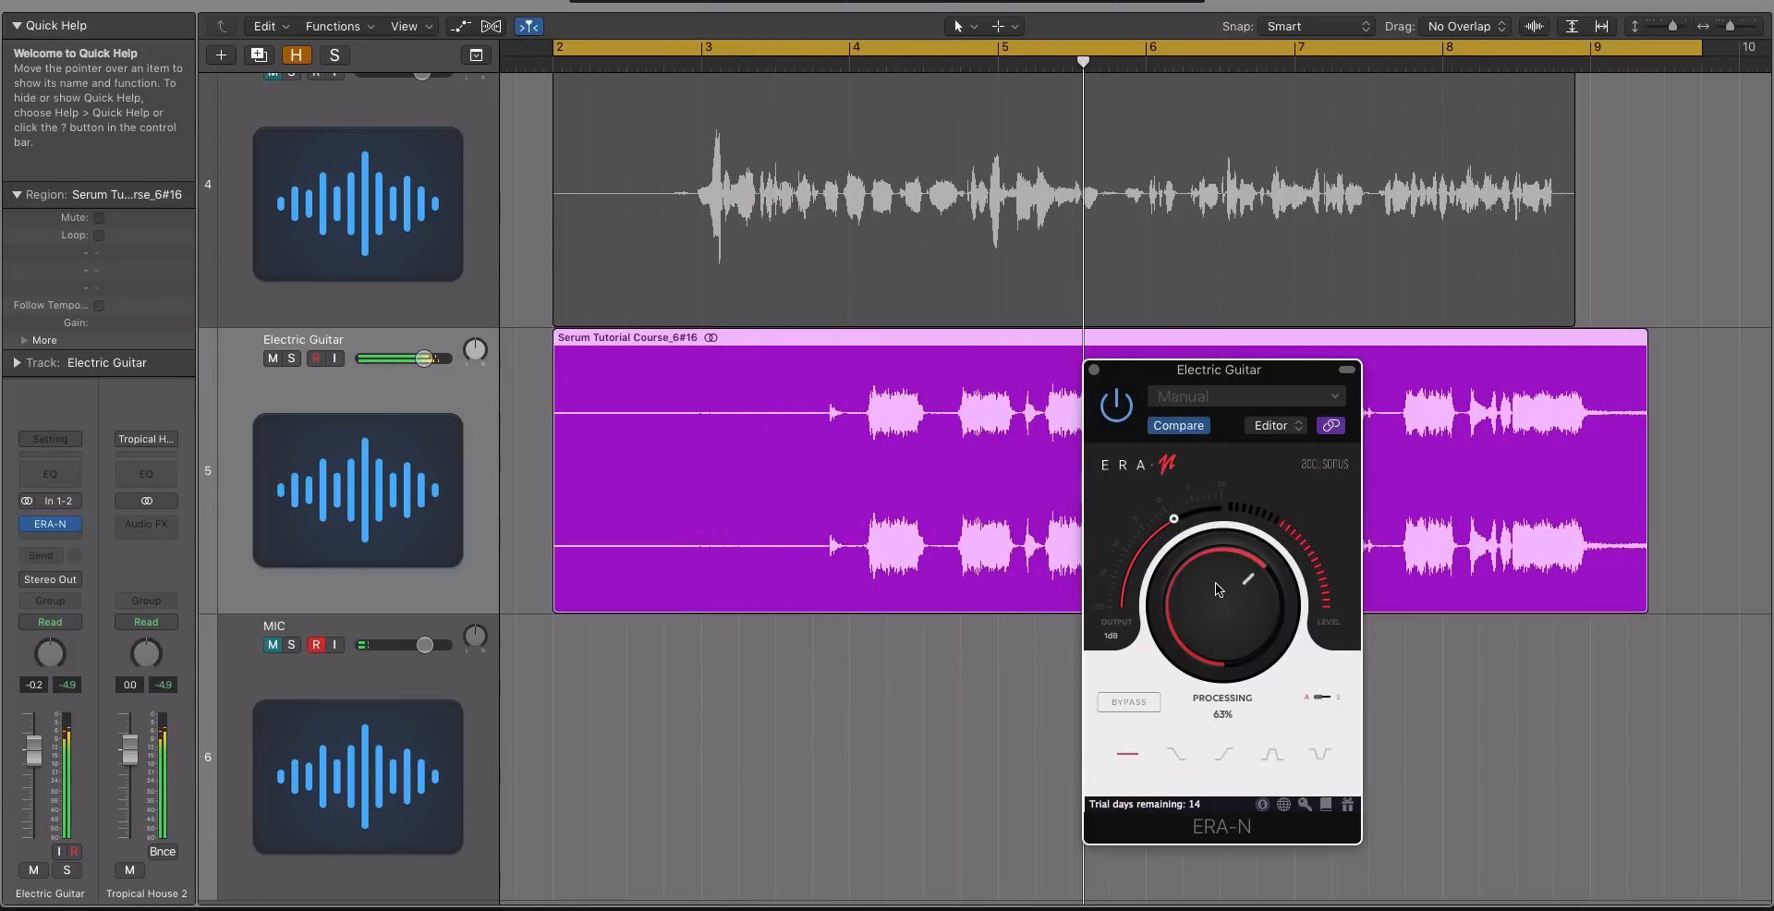
drag(1218, 589, 1218, 722)
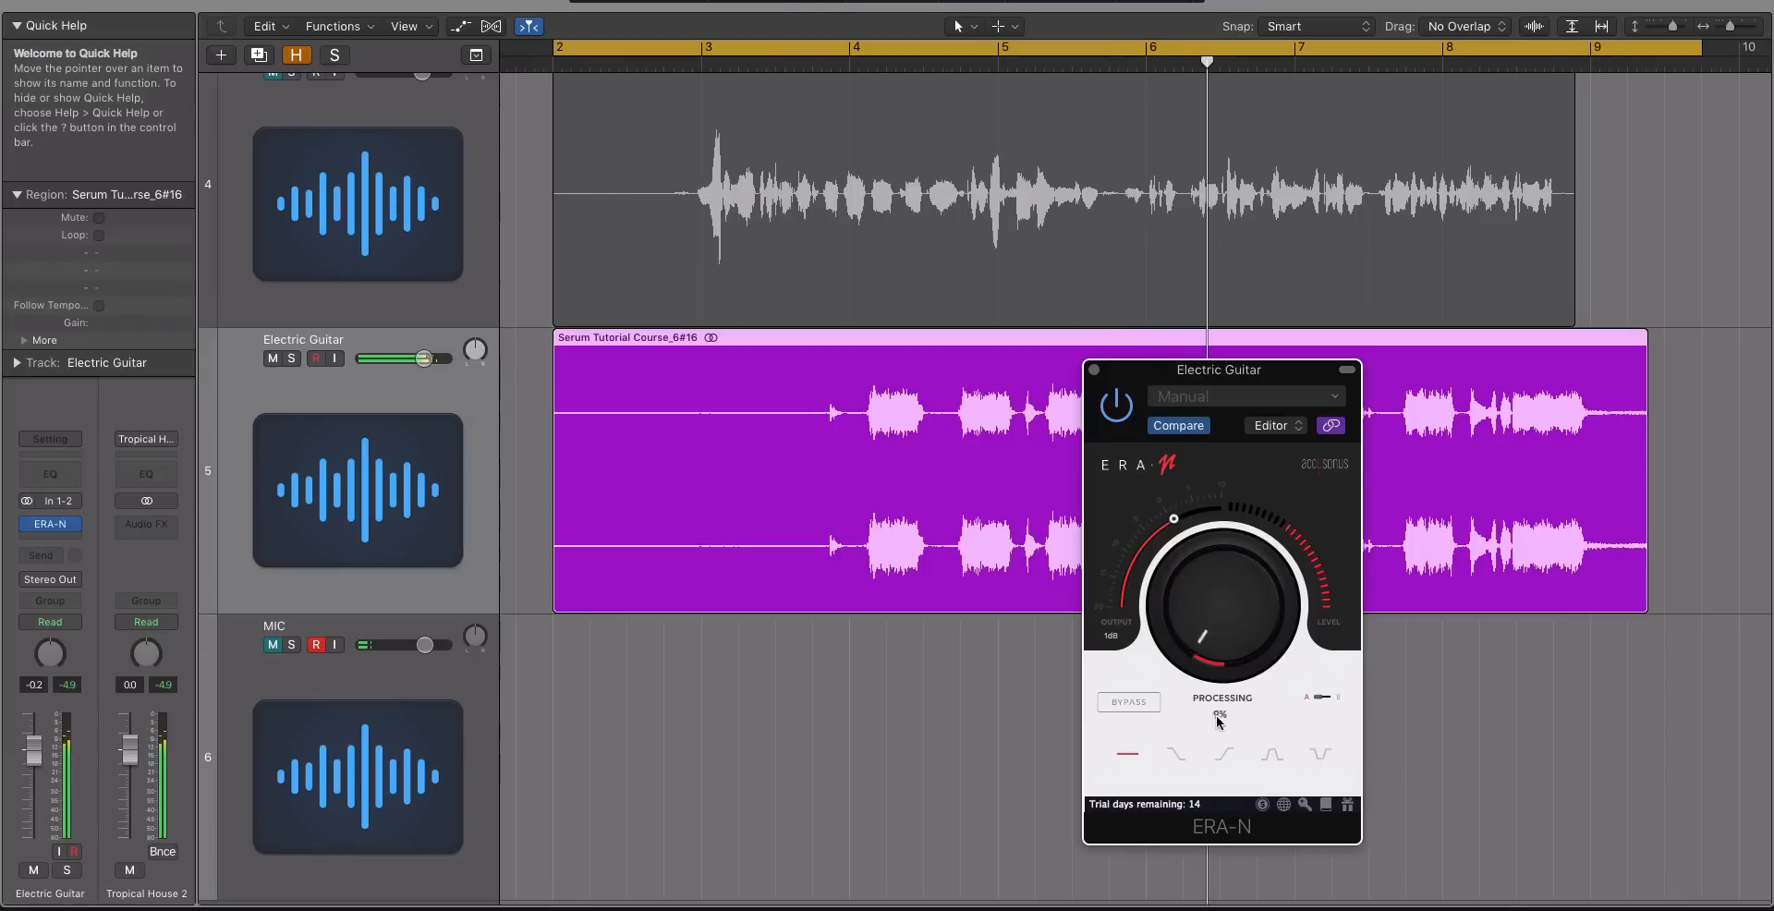
click(274, 647)
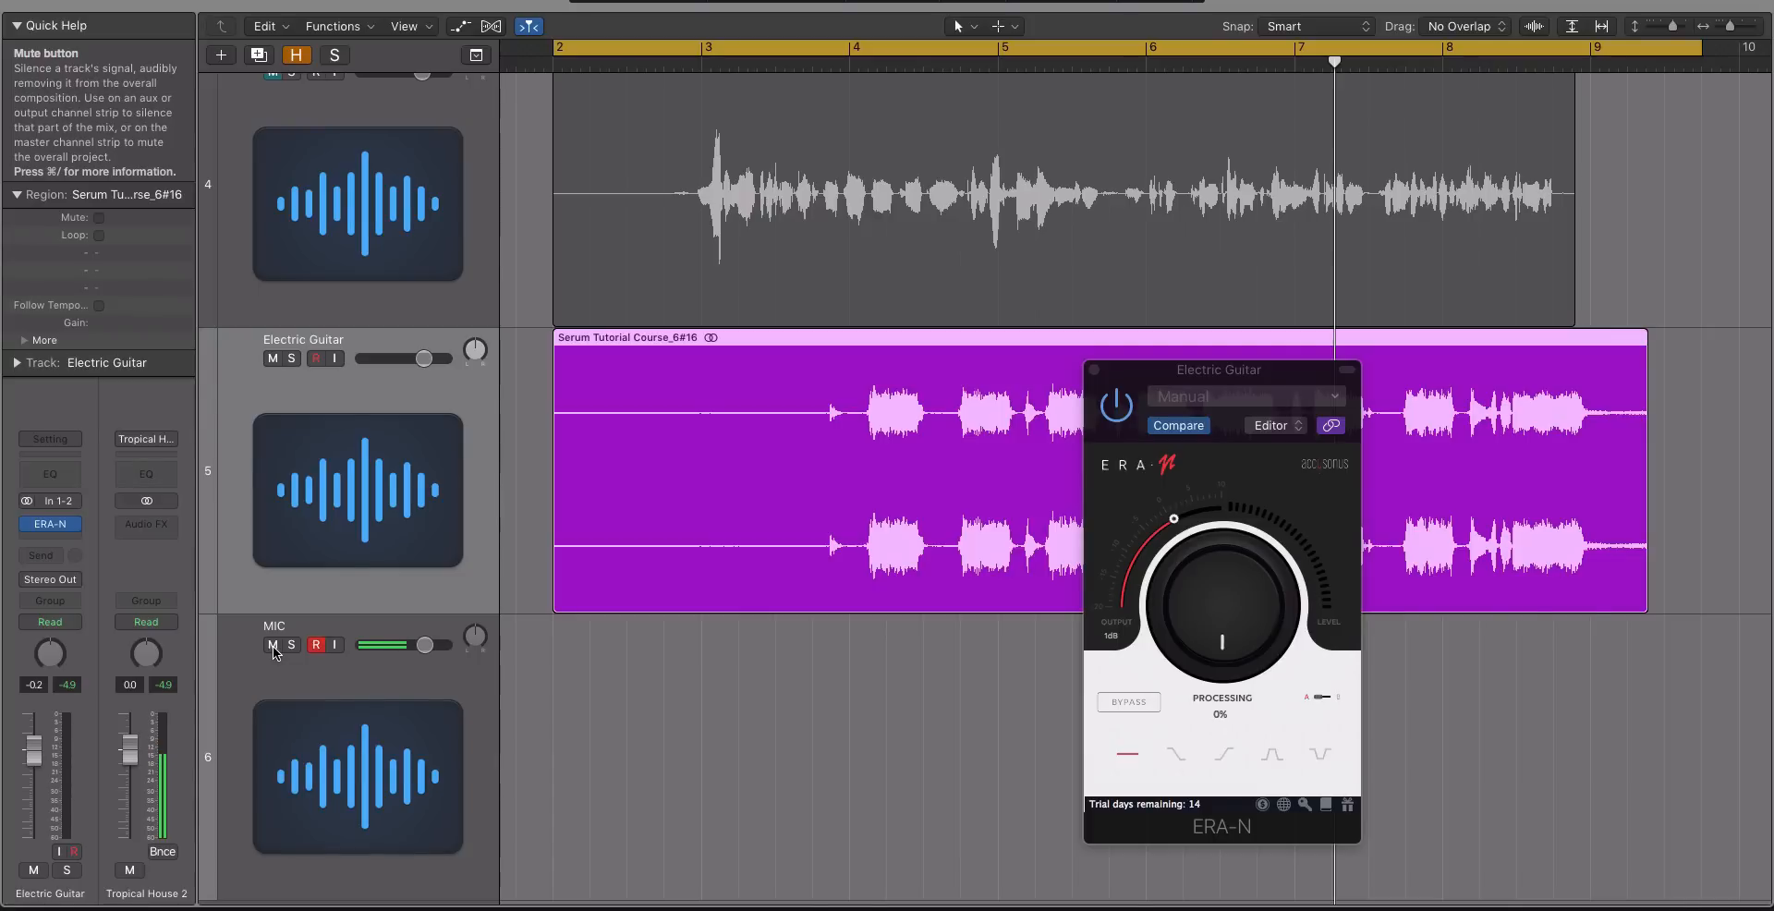
- Audition the bell-shaped frequency profile on the guitar at 59% processing, with ERA-N on and off
click(1271, 755)
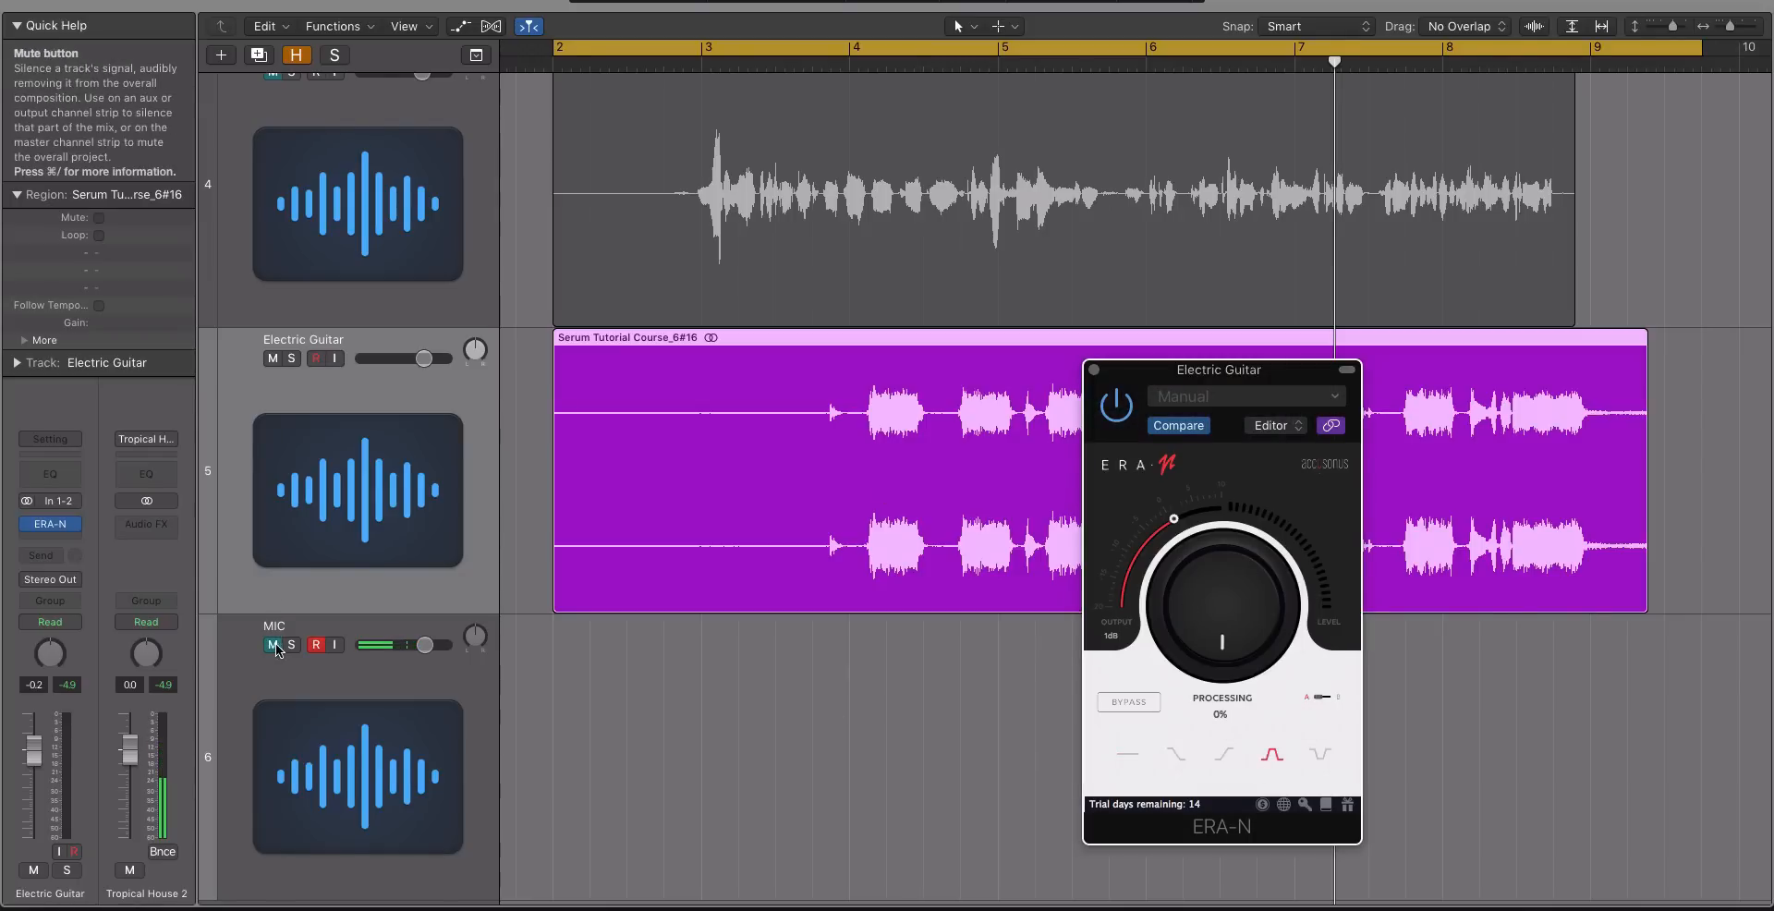
drag(1193, 609, 1229, 573)
key(space)
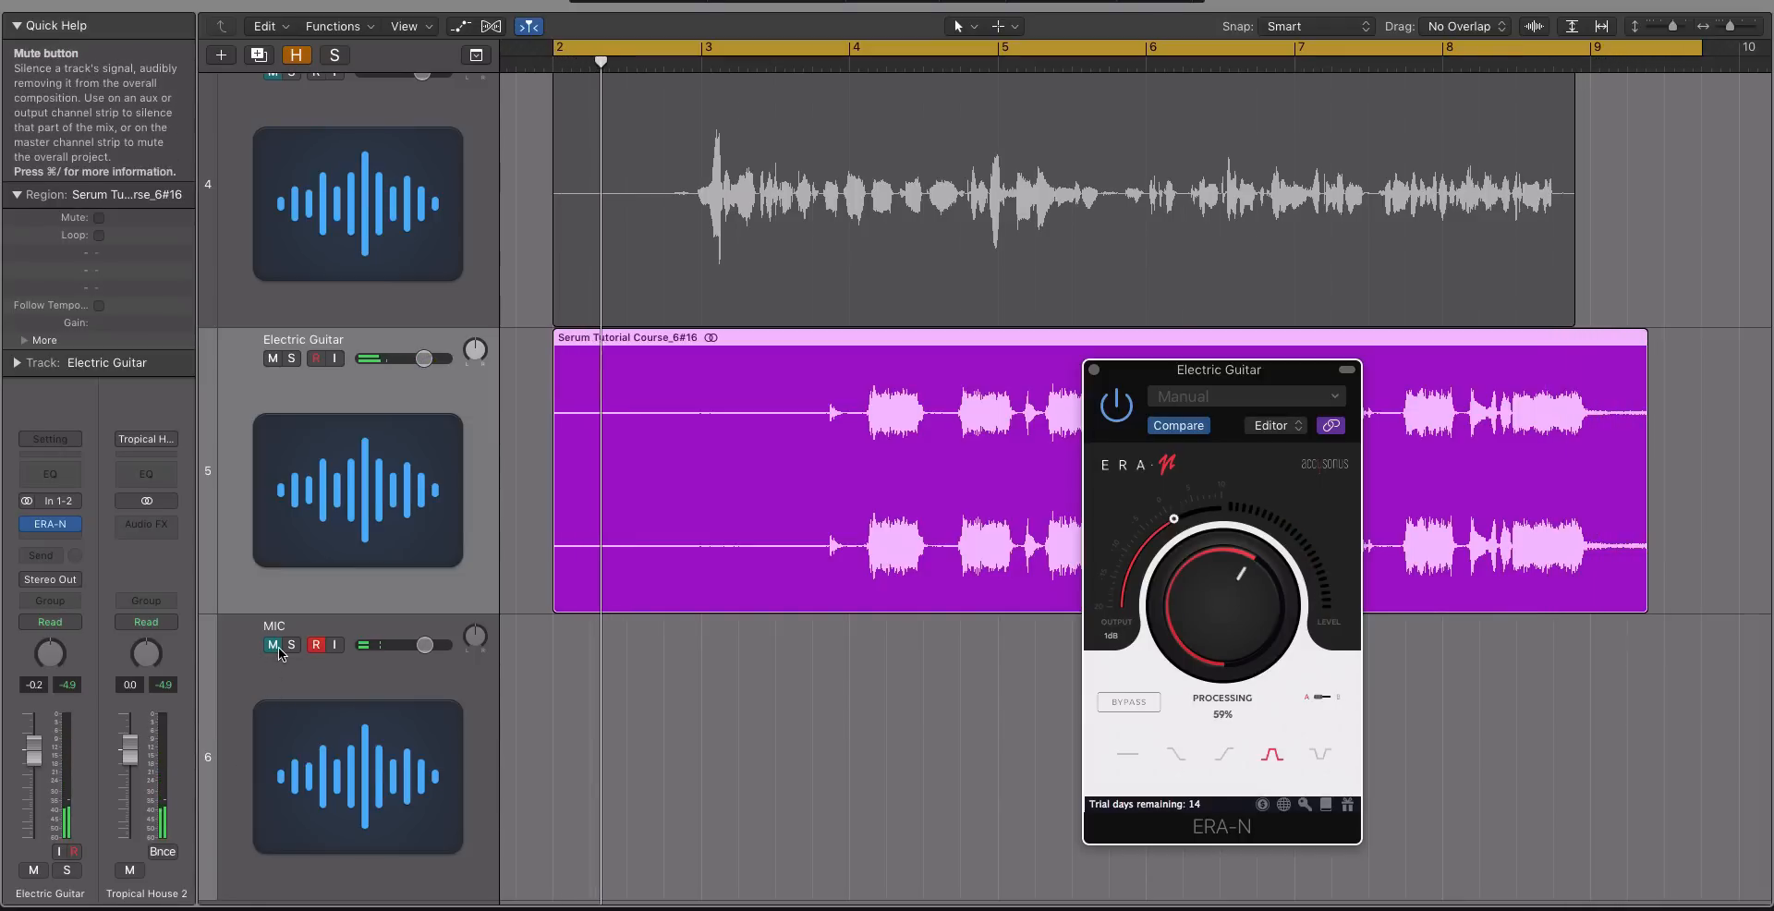
click(1107, 413)
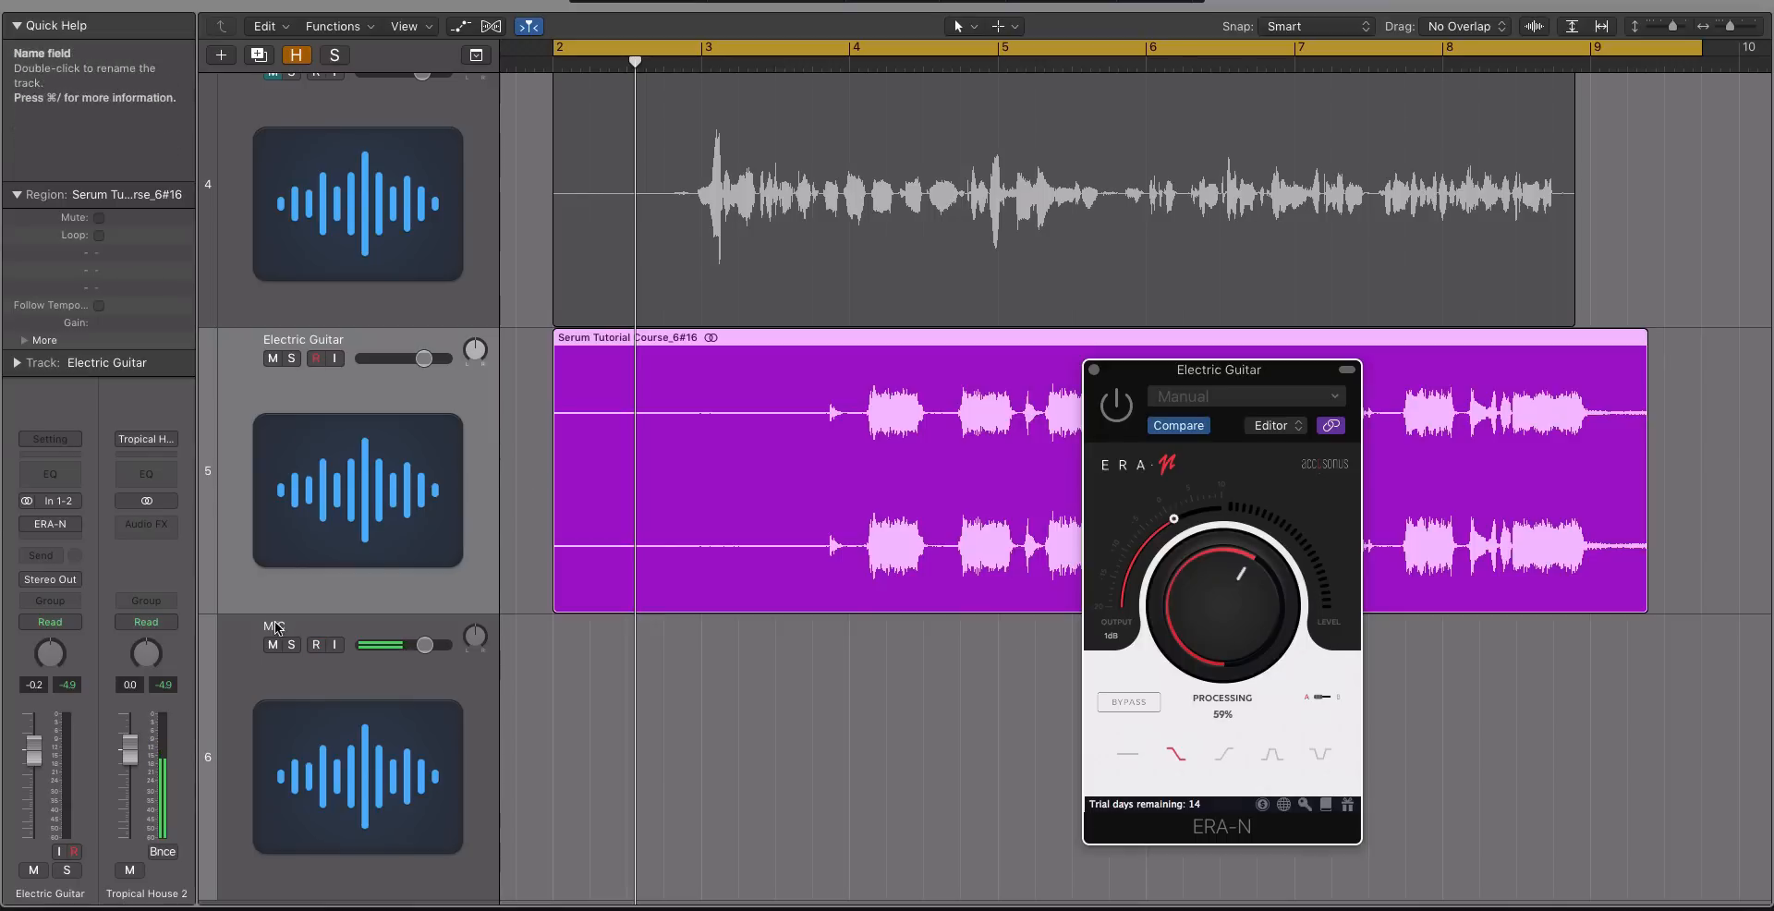
- Play the guitar with the descending profile, set its processing to 63%, and unmute the empty MIC track
click(651, 606)
click(1192, 371)
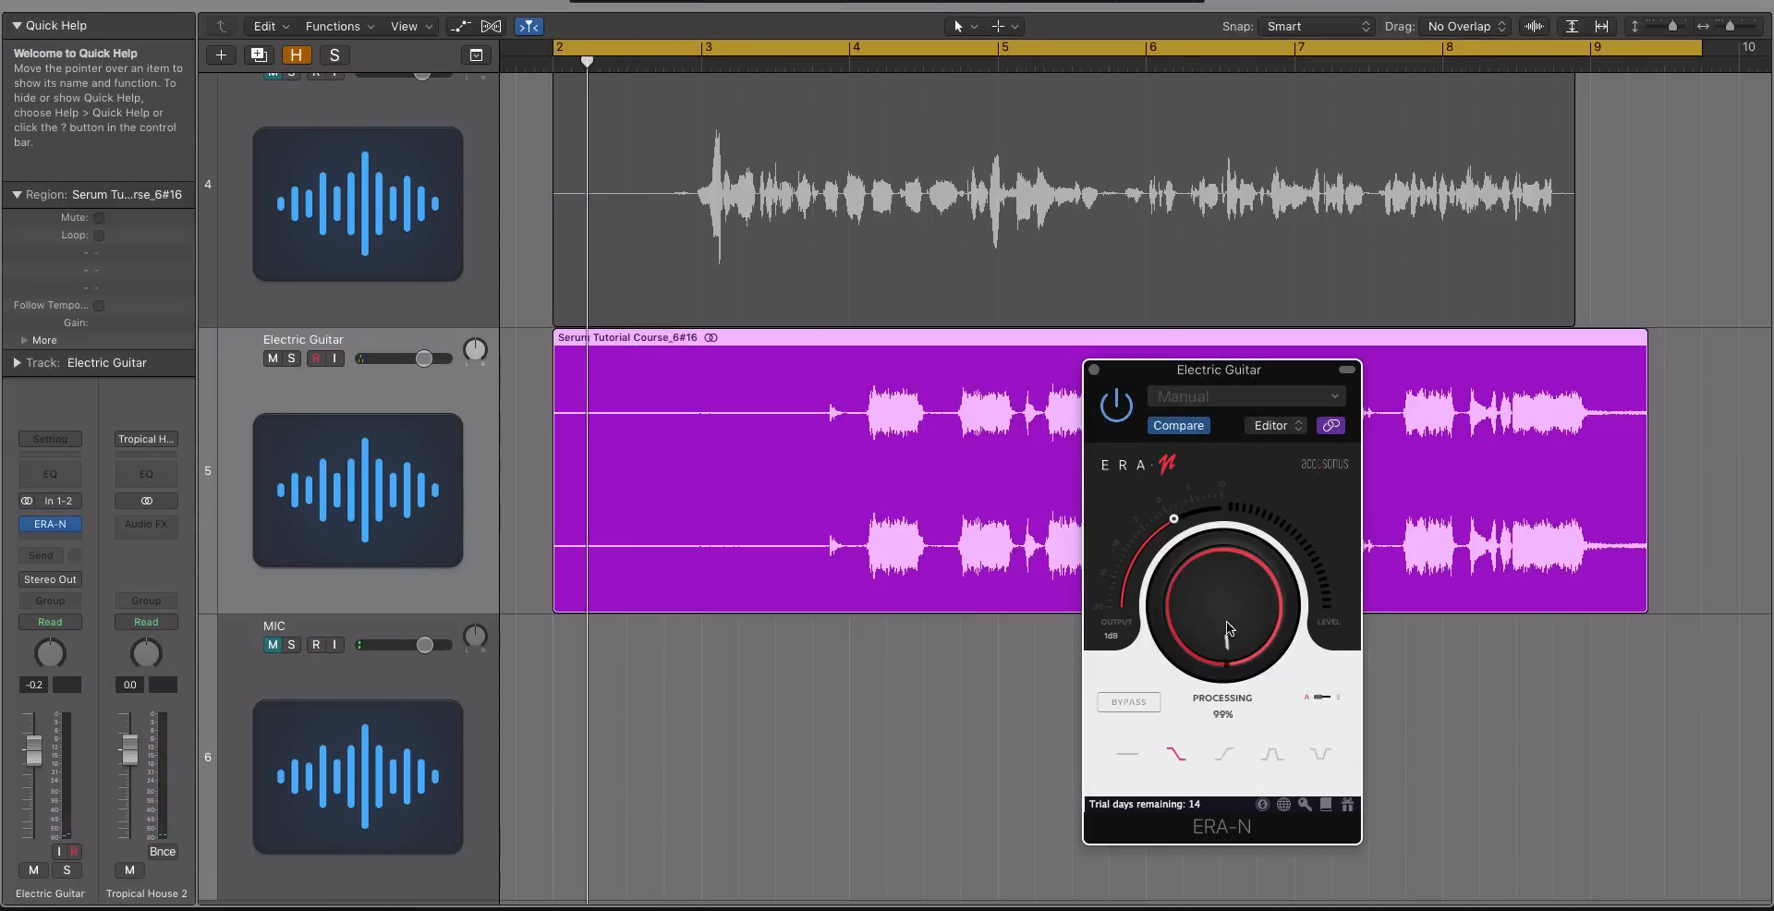
drag(1236, 610, 1242, 660)
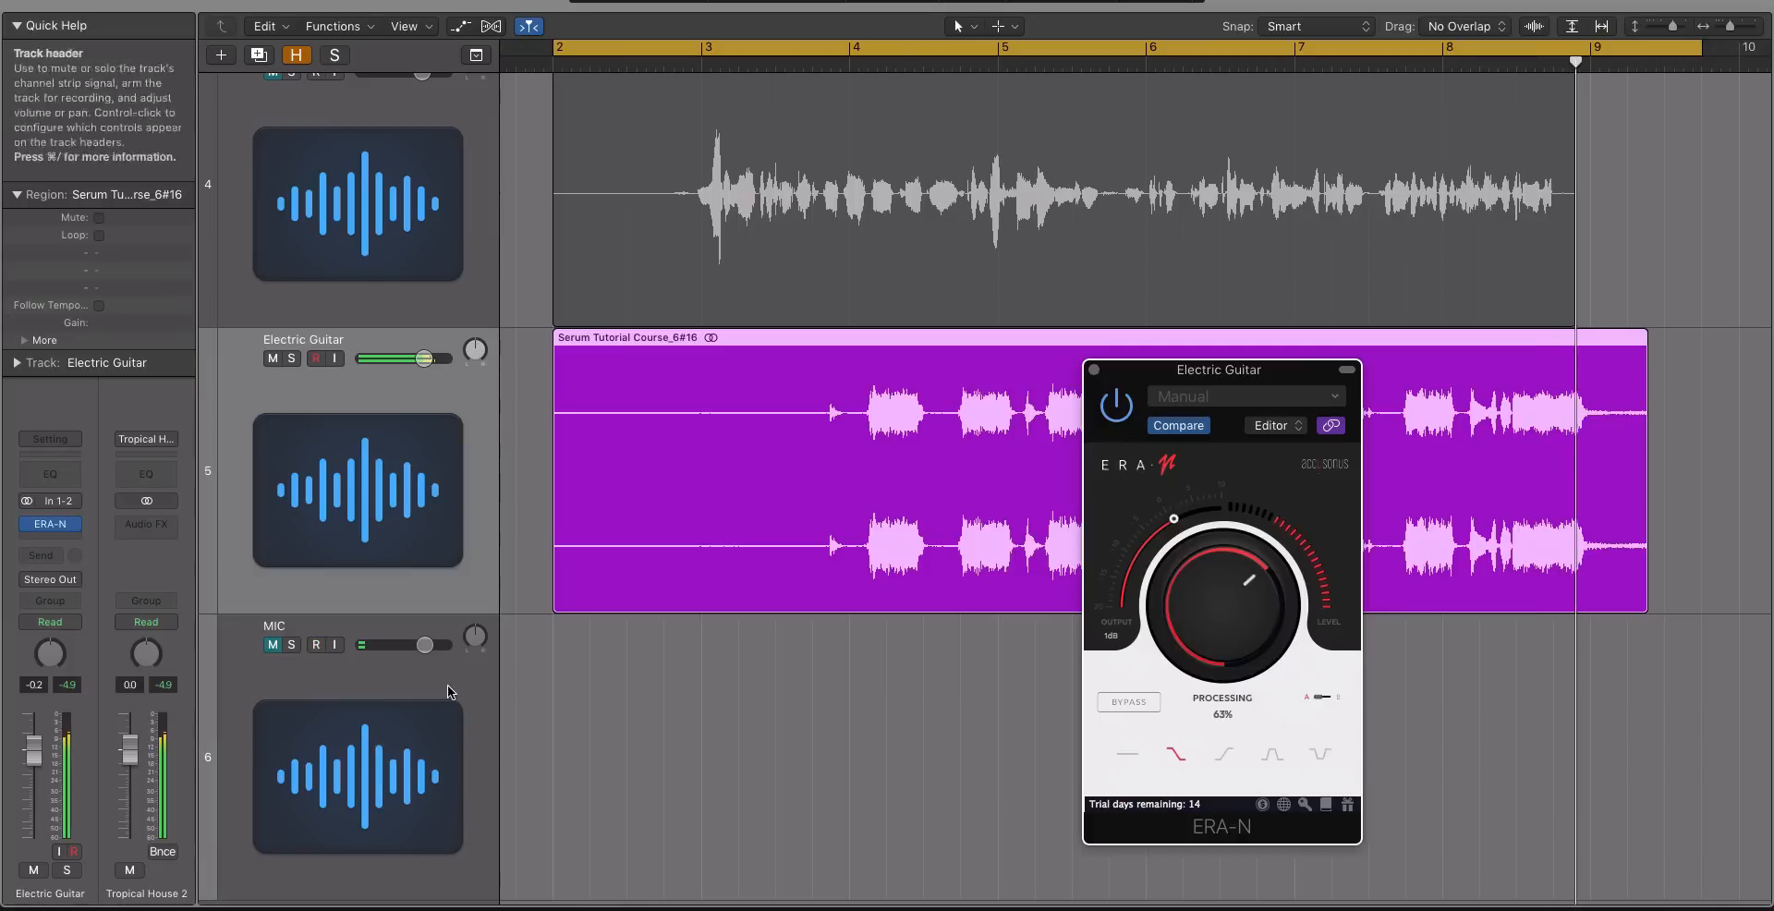
click(272, 649)
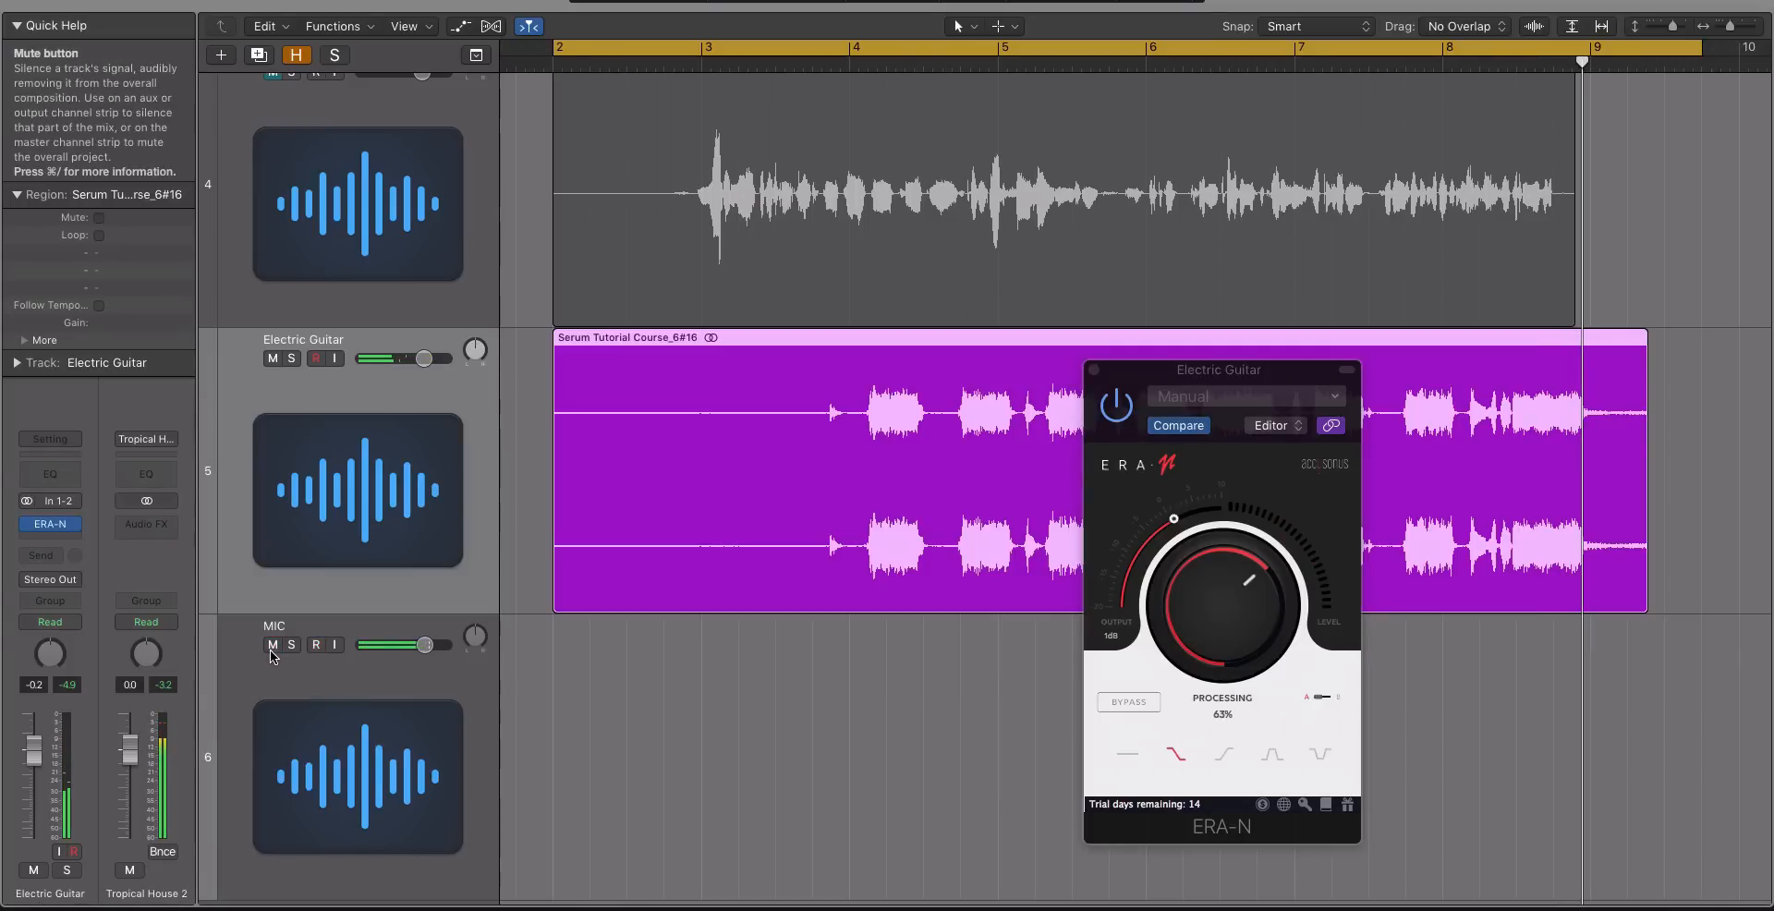